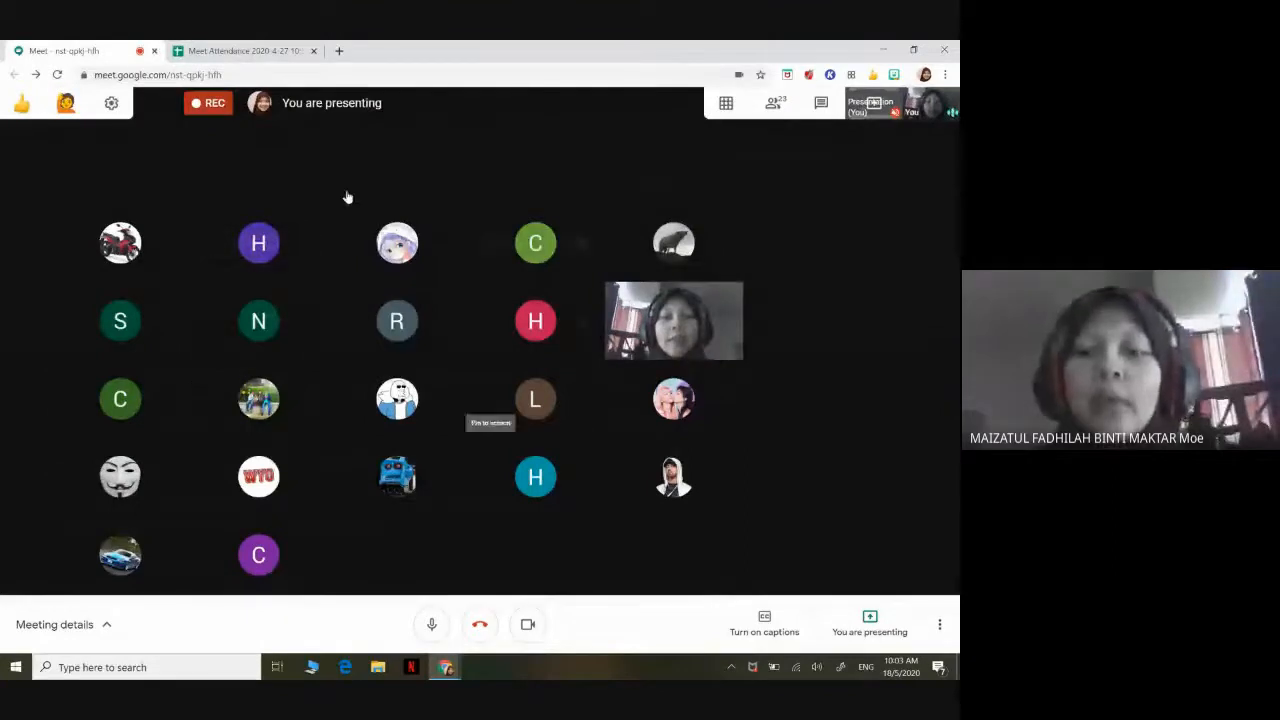
Look over the meeting's available layouts, such as Sidebar, Spotlight and Tiled, and close the layout options without choosing one
left_click(940, 630)
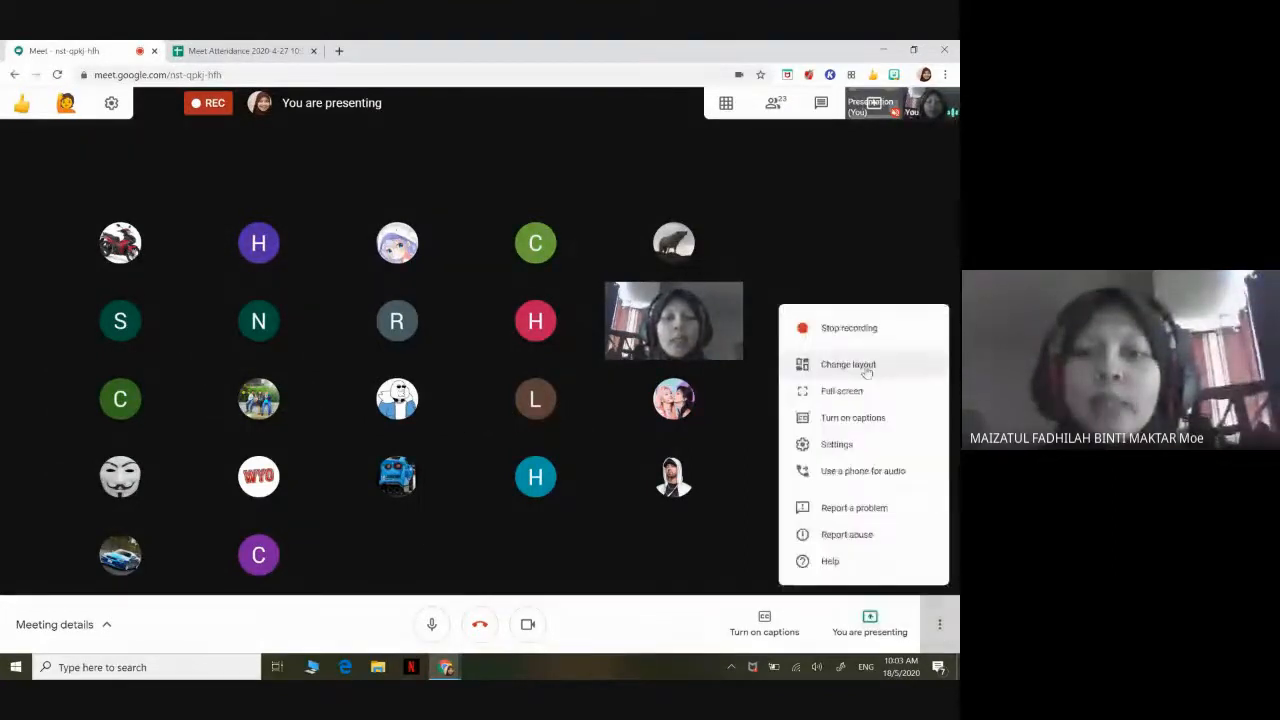
left_click(865, 365)
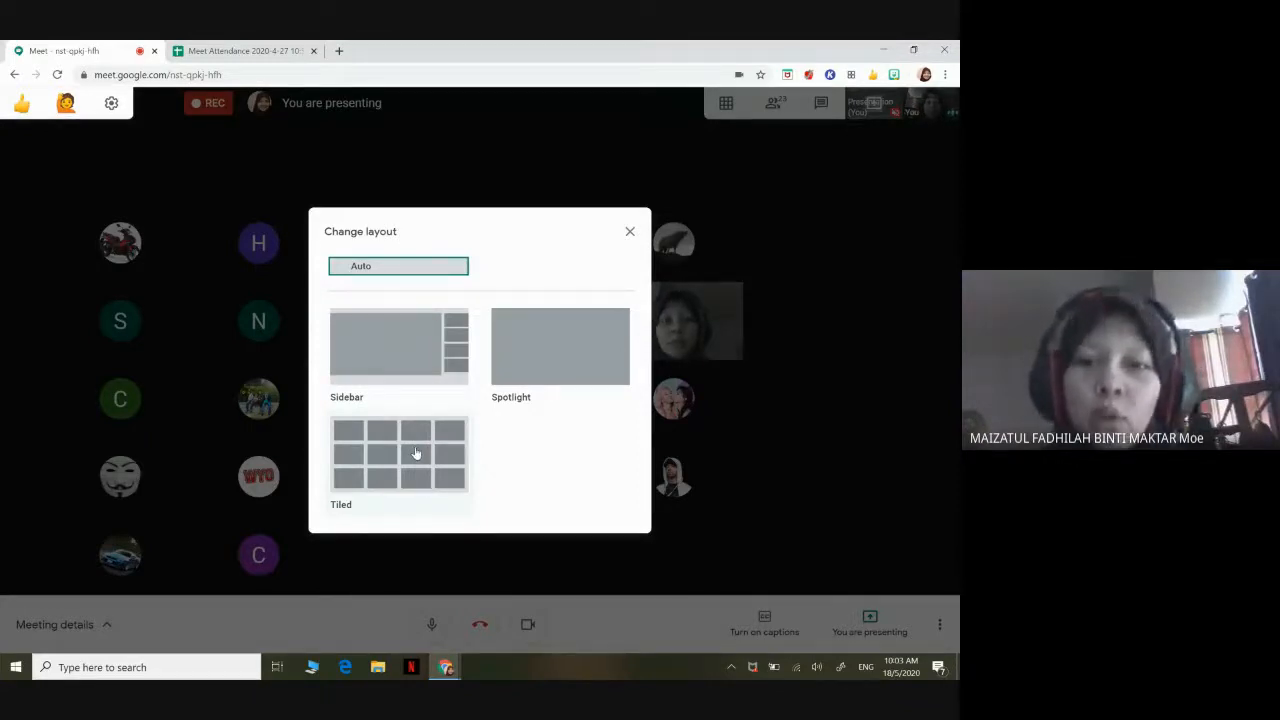
left_click(629, 231)
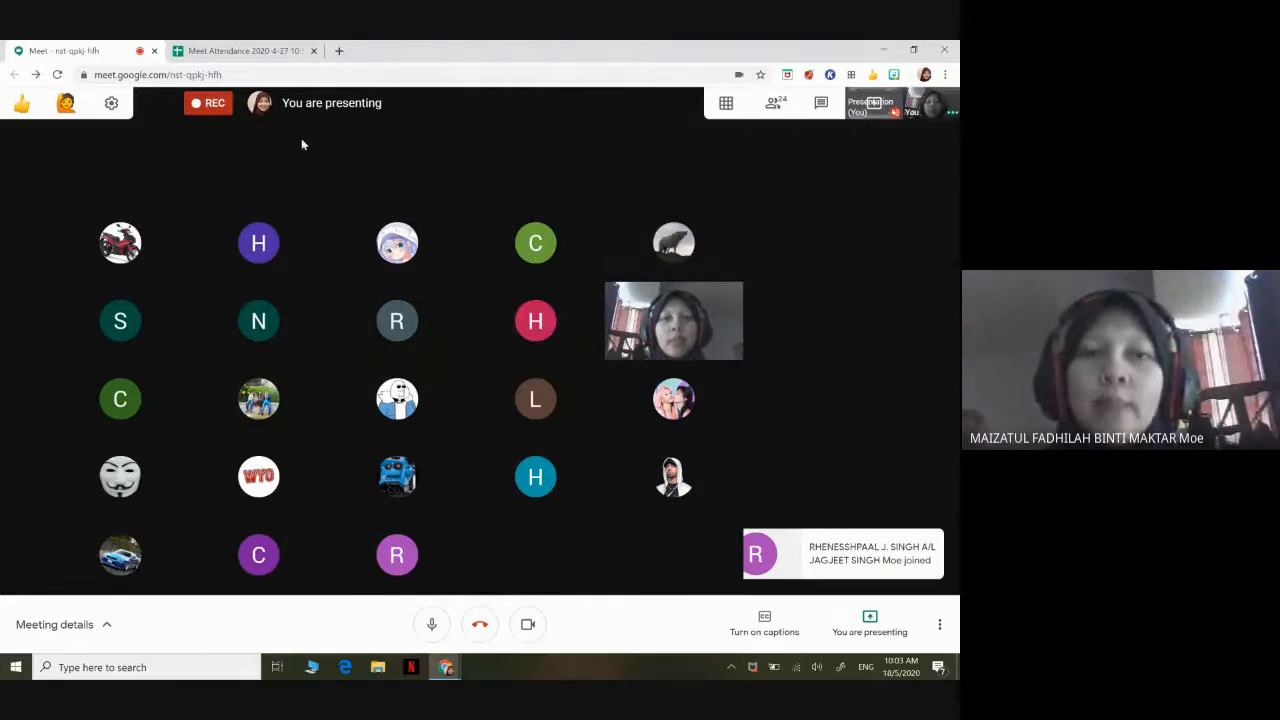
Search the web for chrome web store in a new browser tab and open the store's Extensions page
left_click(338, 51)
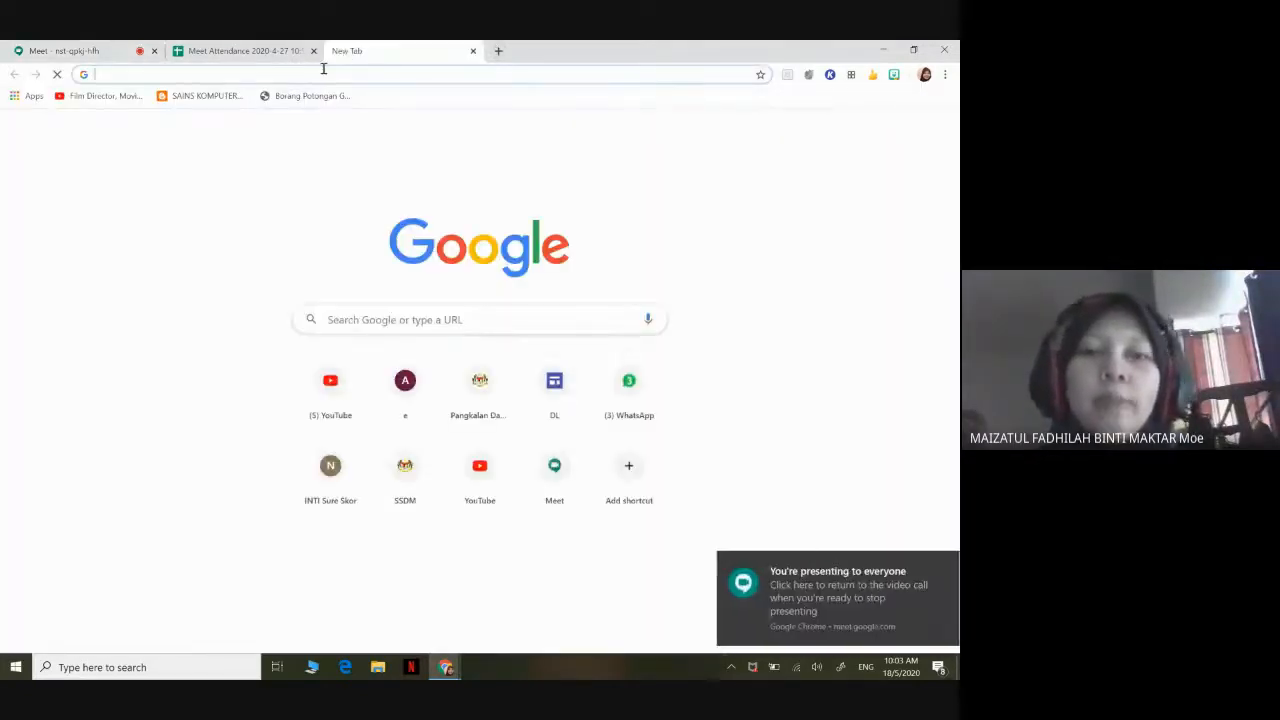
type("CHROME")
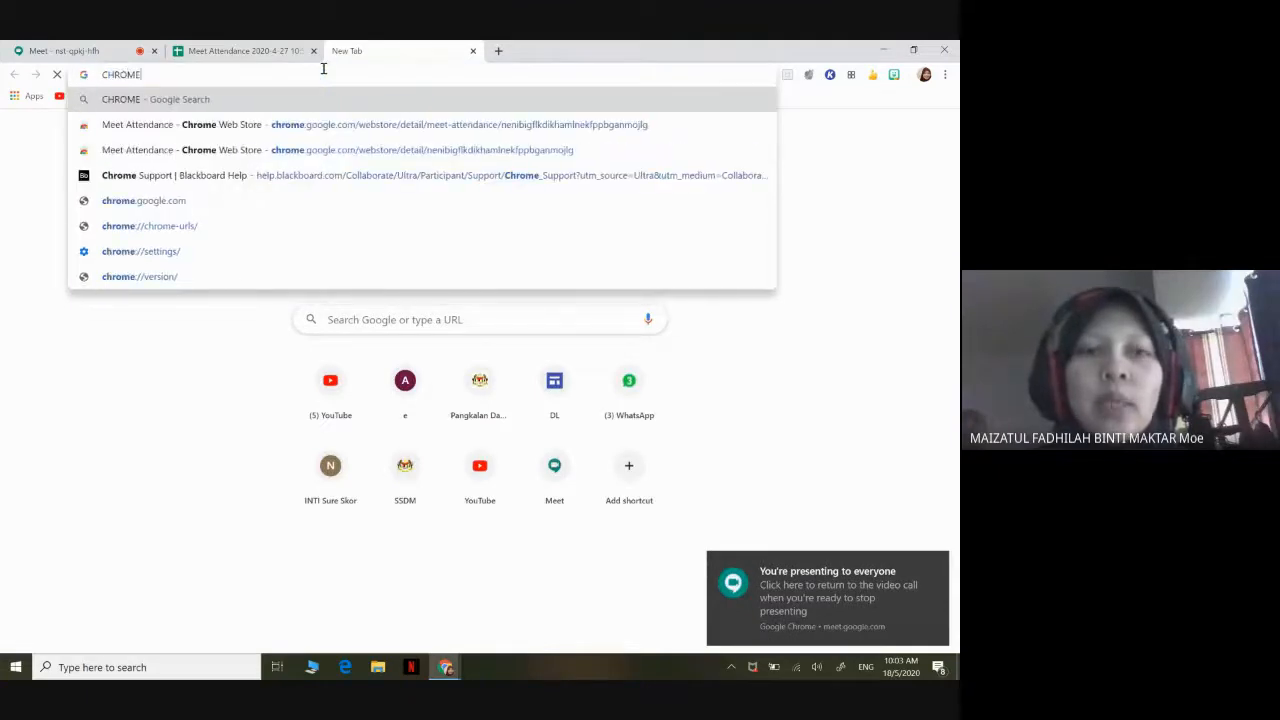
type(" WEB")
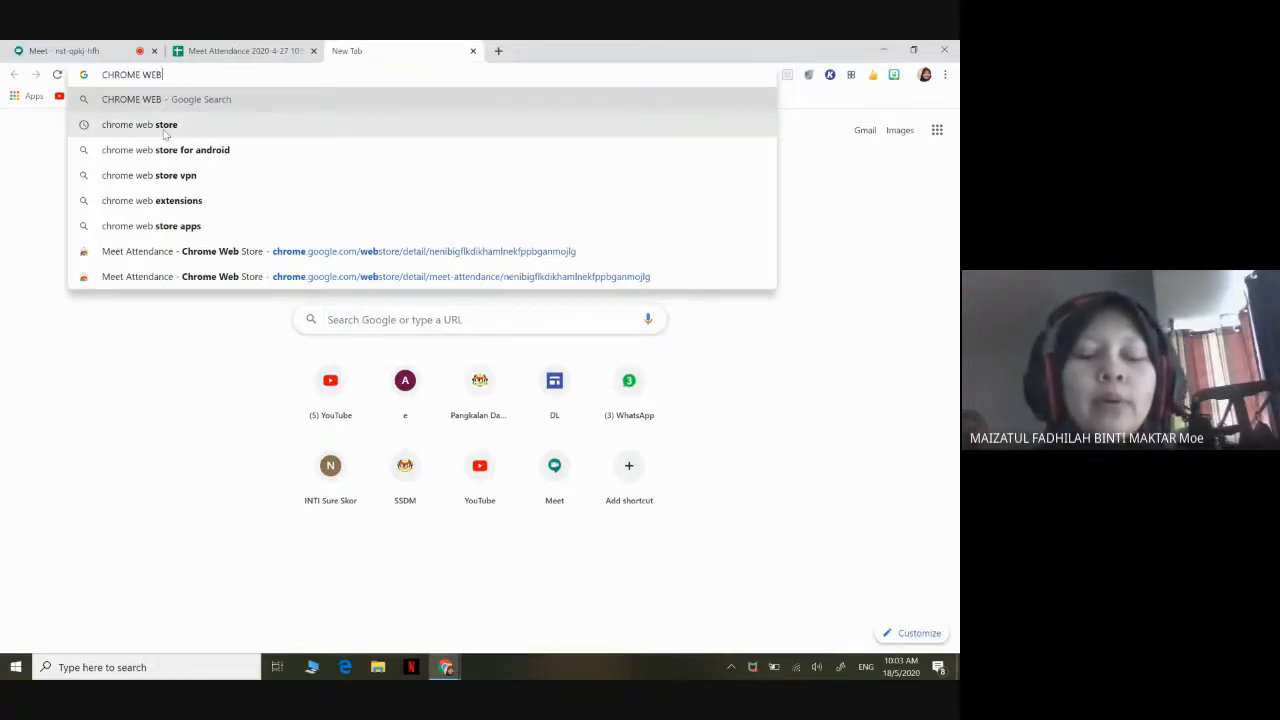
left_click(165, 128)
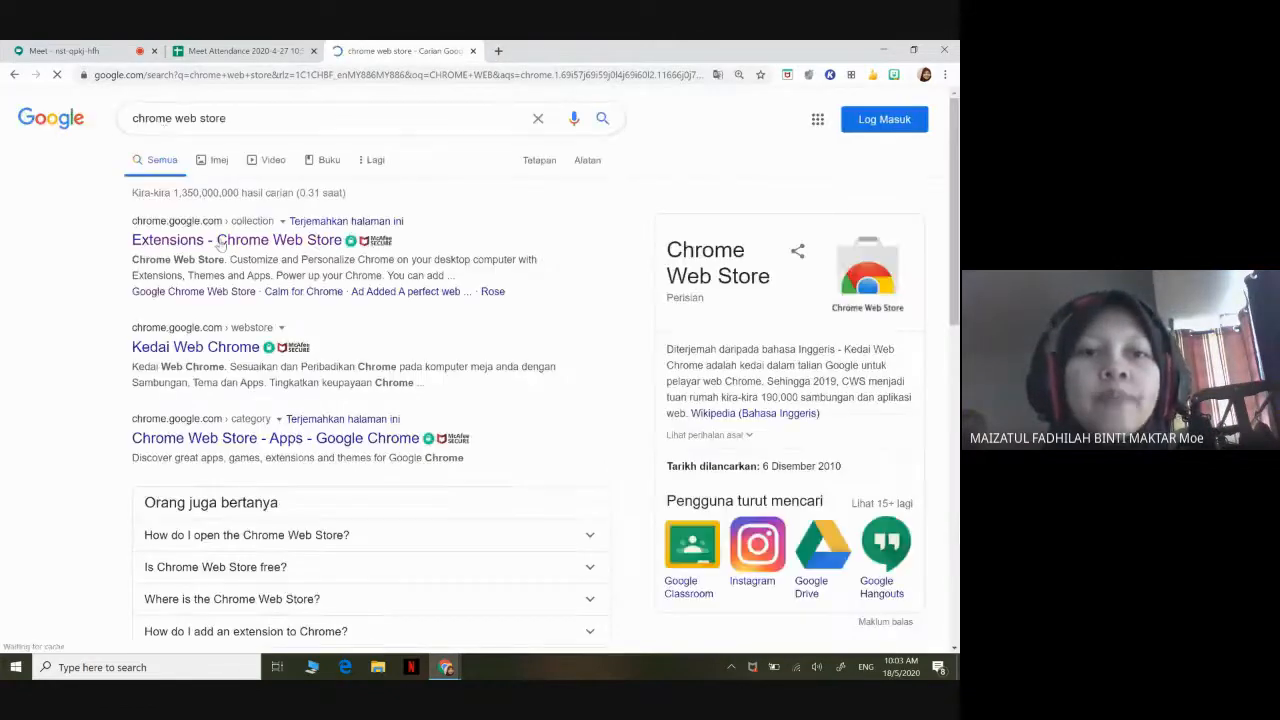
left_click(222, 244)
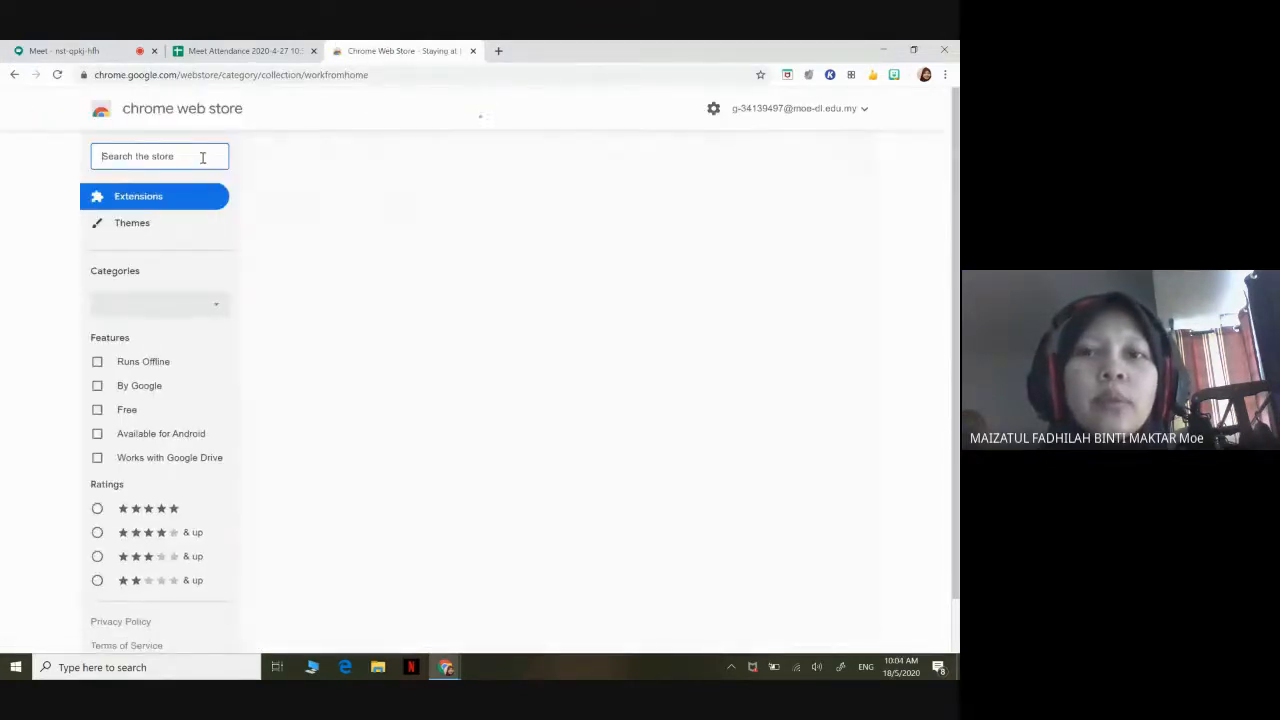
Search the Chrome Web Store for GRID VIEW and browse the results
left_click(201, 156)
type("GRID VIEW")
key("Return")
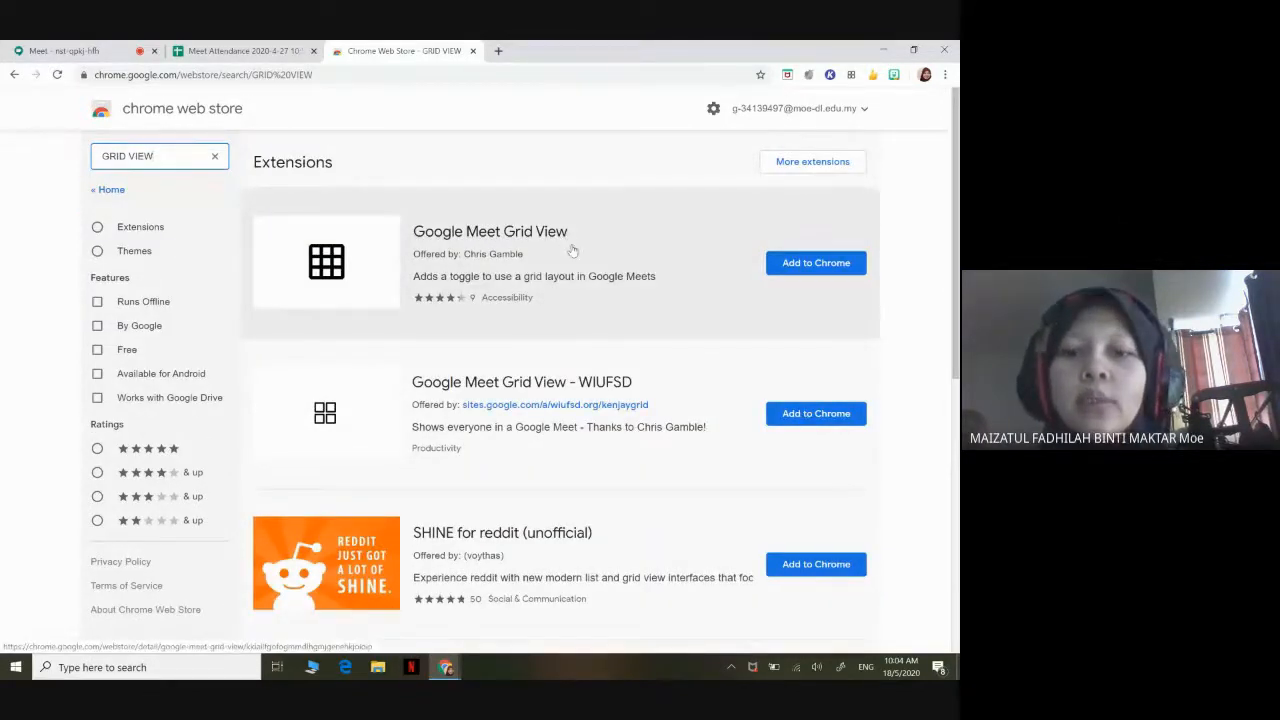
scroll(572, 250, "down", 5)
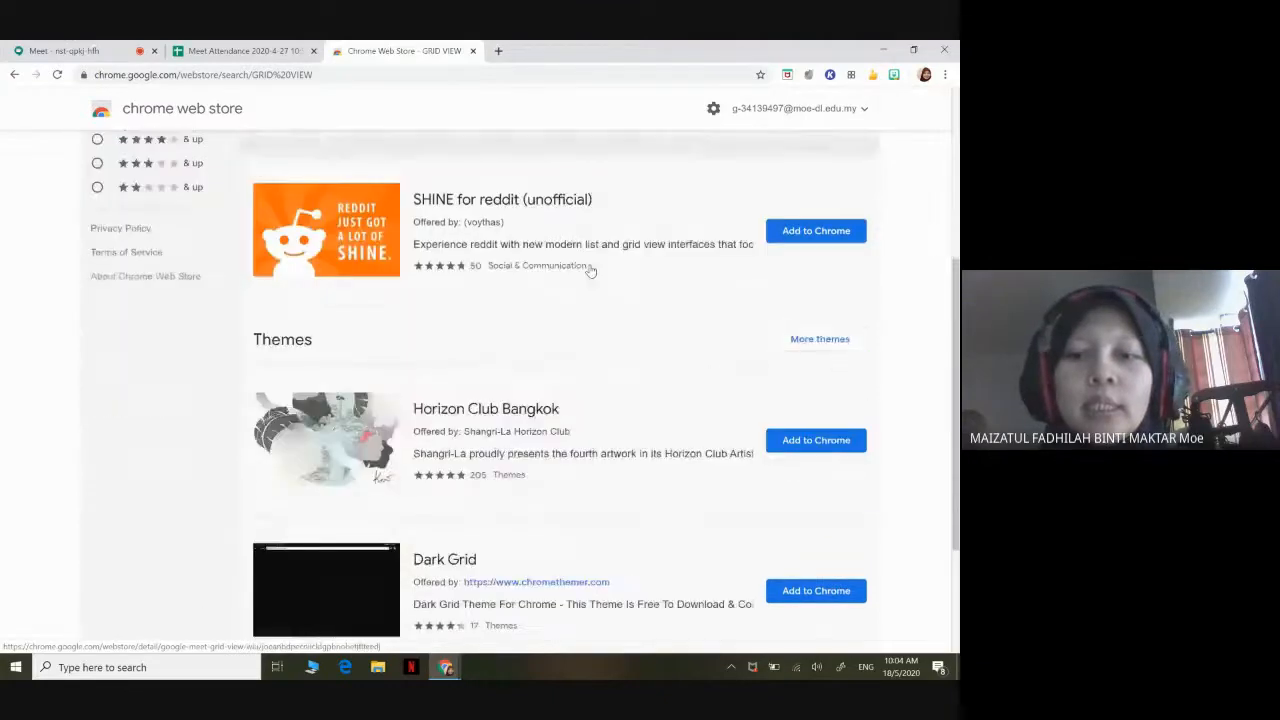
scroll(591, 273, "up", 6)
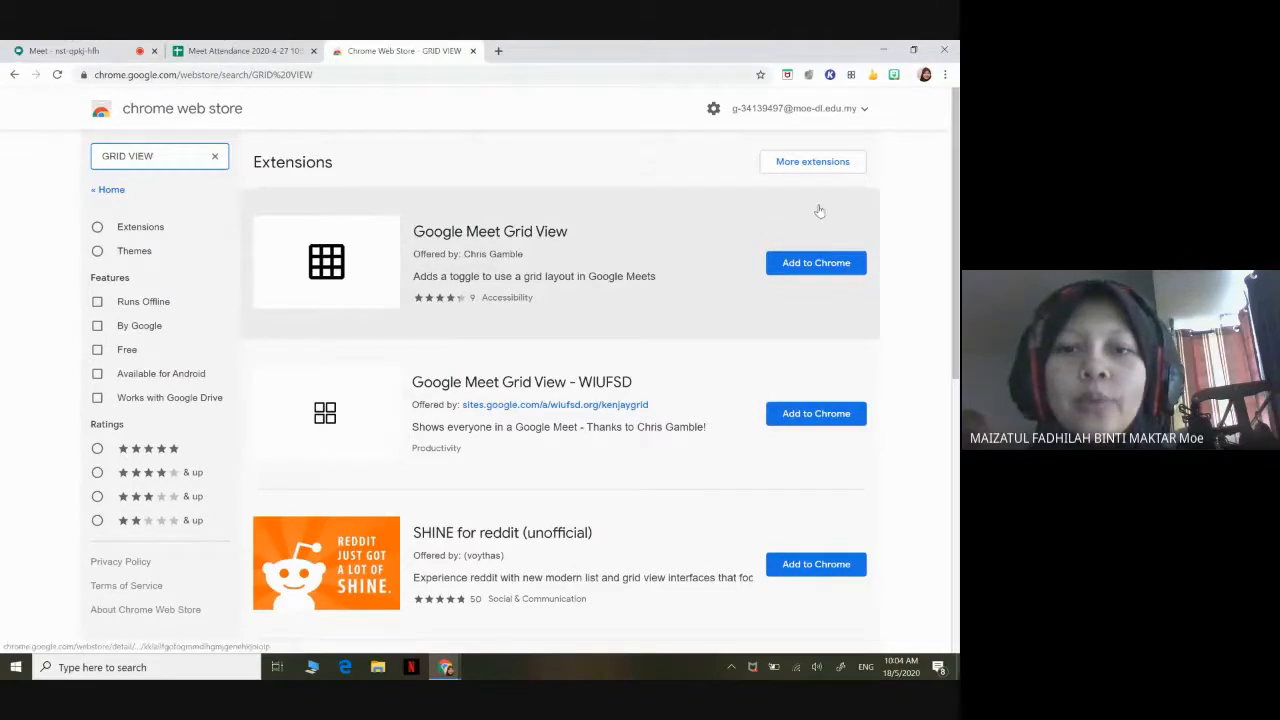
Add the Google Meet Grid View extension to Chrome and dismiss the notice about it
left_click(828, 268)
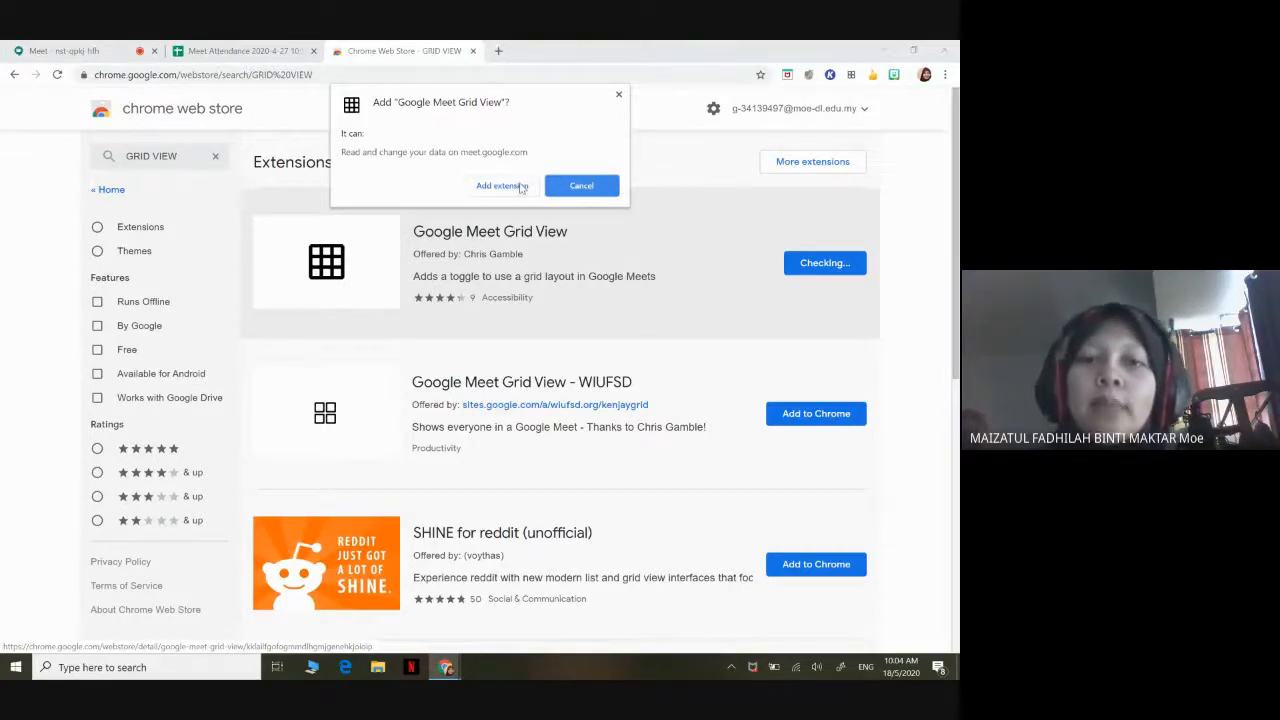
left_click(520, 187)
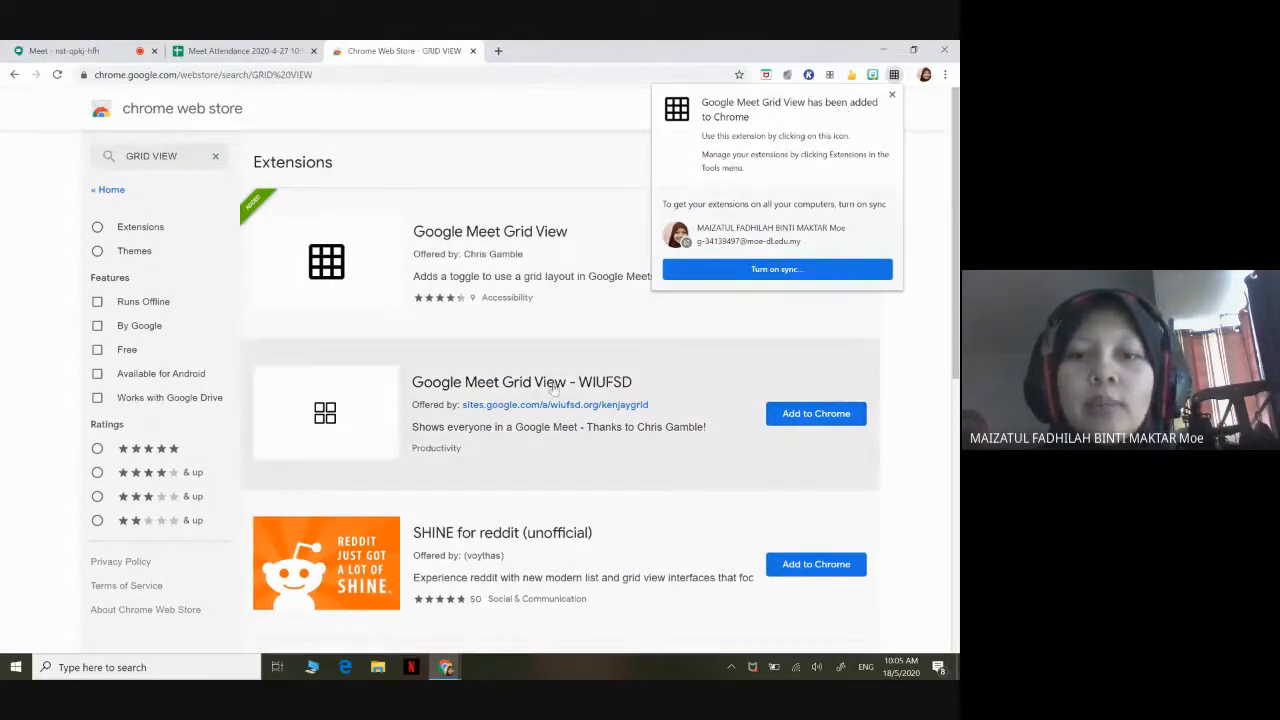
left_click(892, 95)
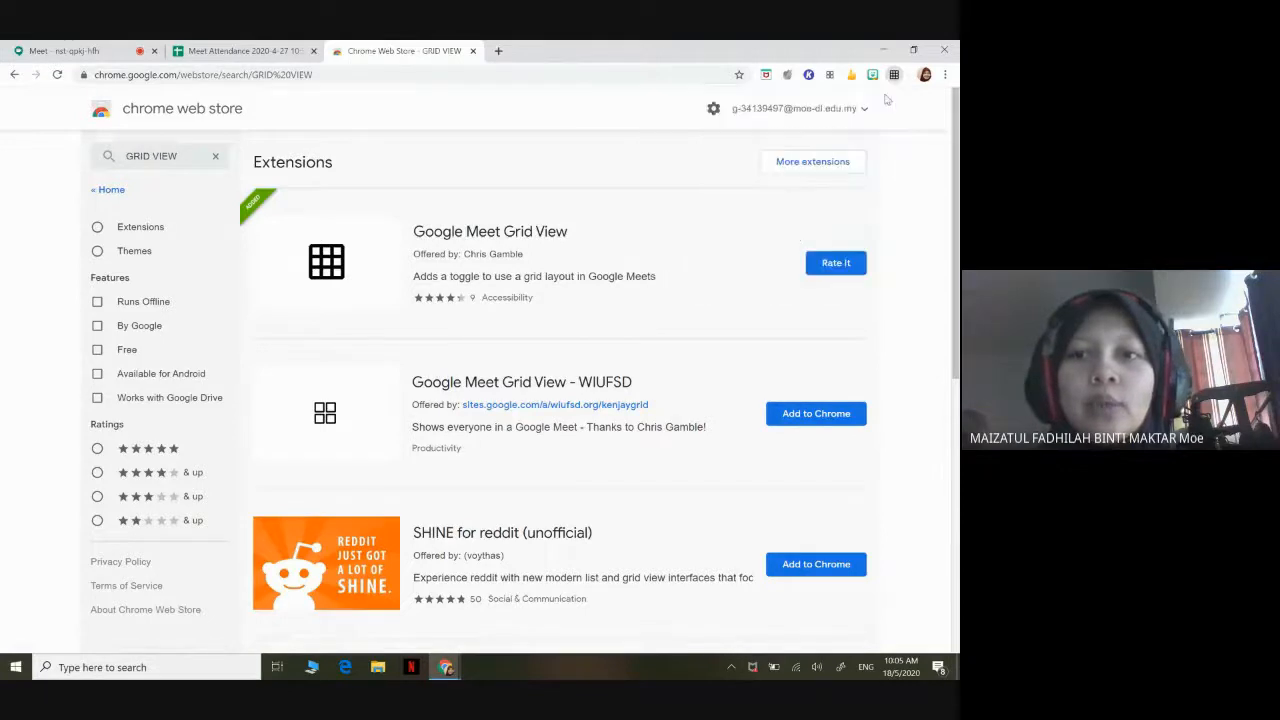
Check the status pop-ups of both installed grid view extensions and look through the store results again
left_click(829, 75)
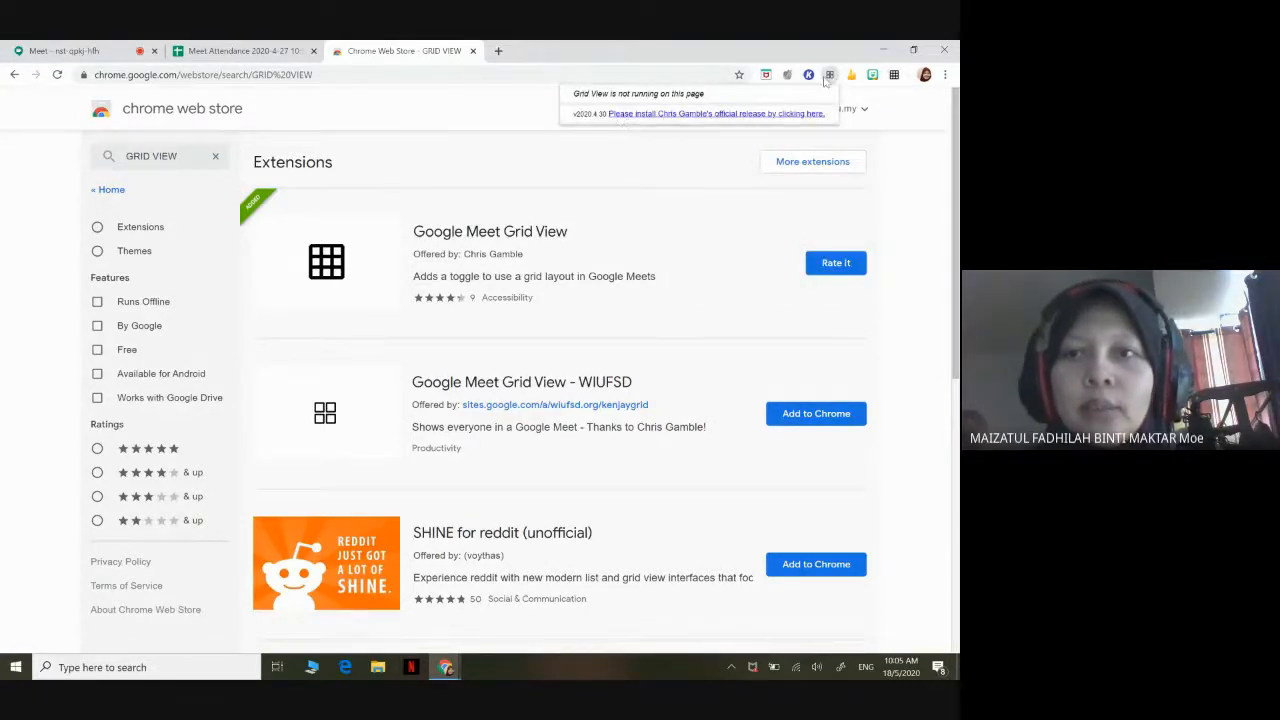
left_click(895, 79)
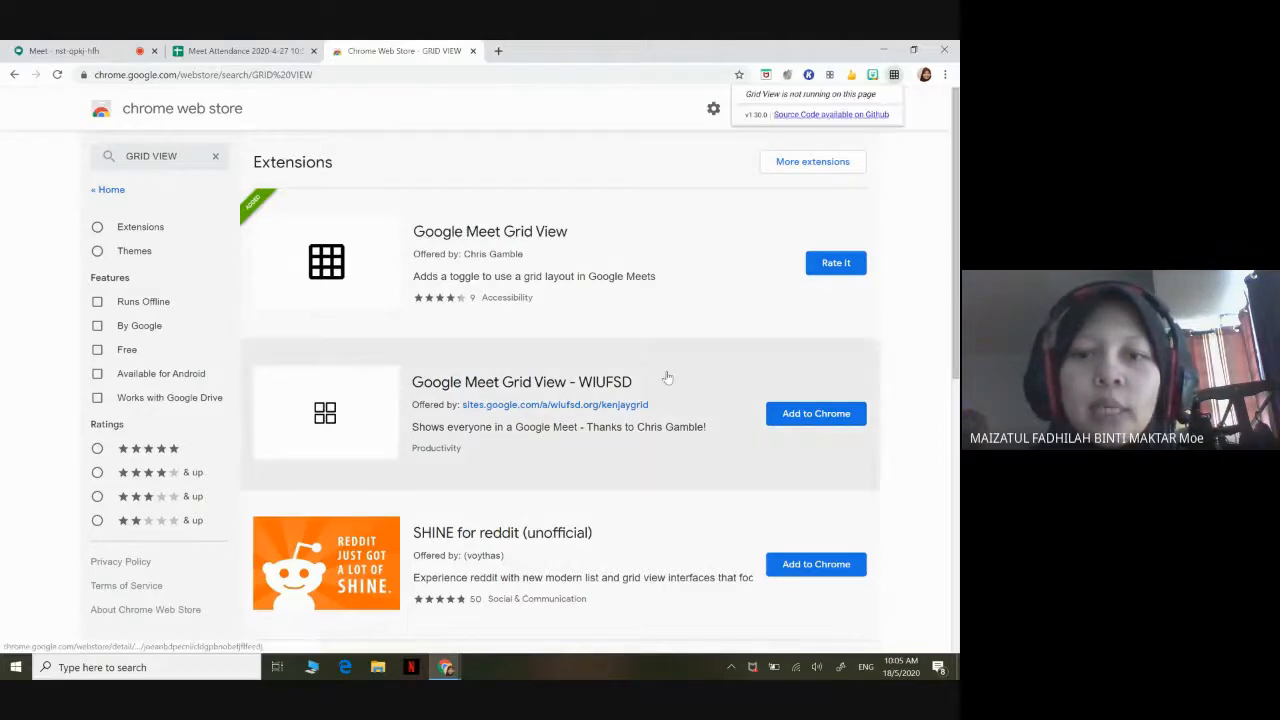
scroll(666, 374, "down", 1)
scroll(835, 348, "down", 5)
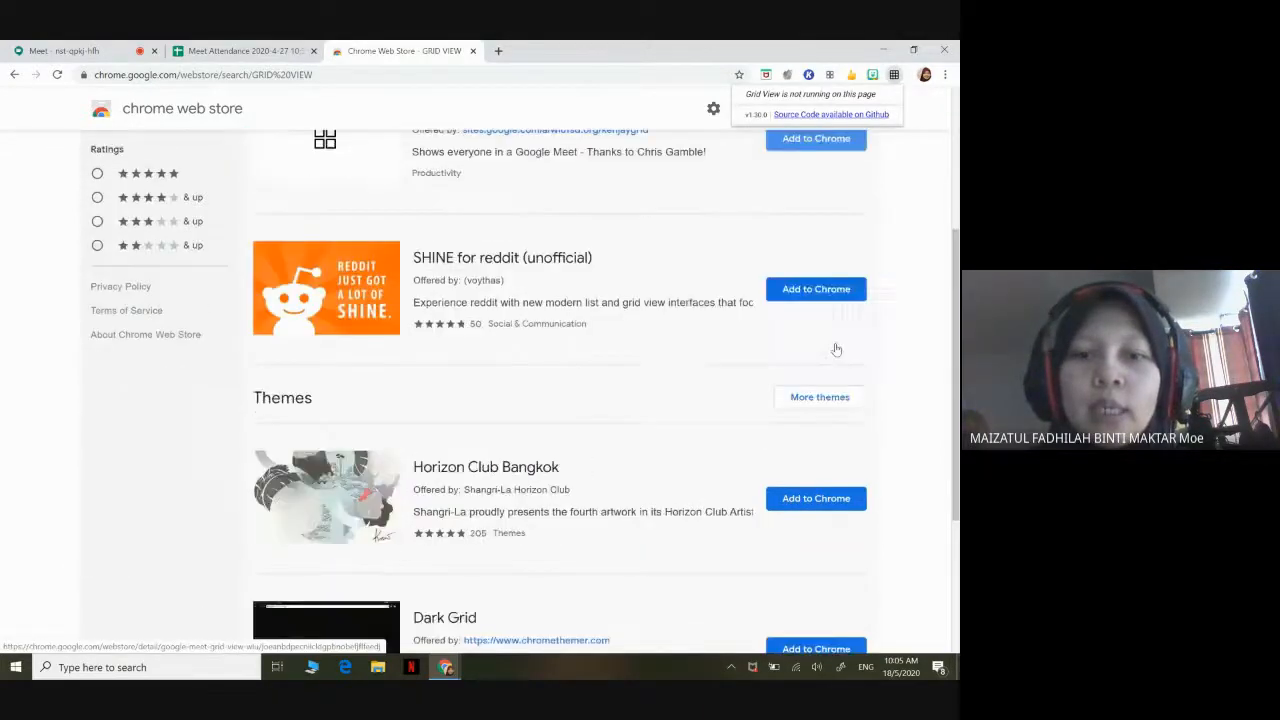
scroll(835, 348, "up", 6)
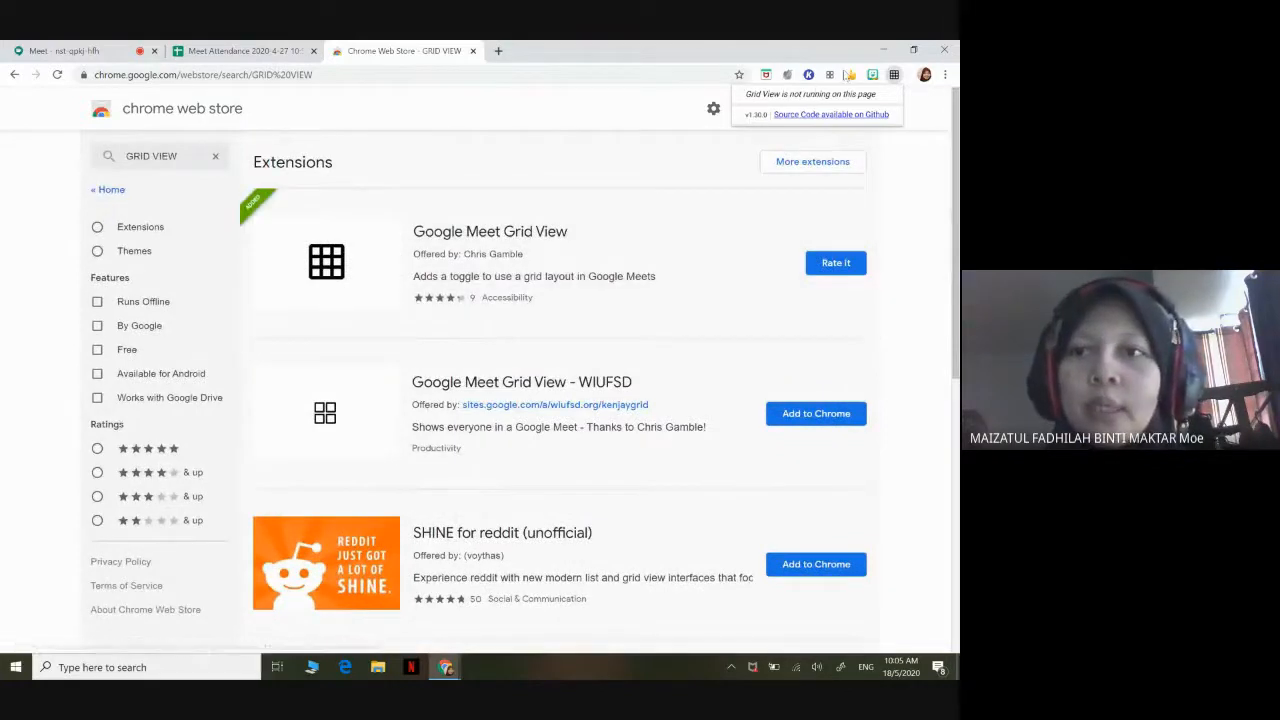
left_click(897, 79)
left_click(896, 77)
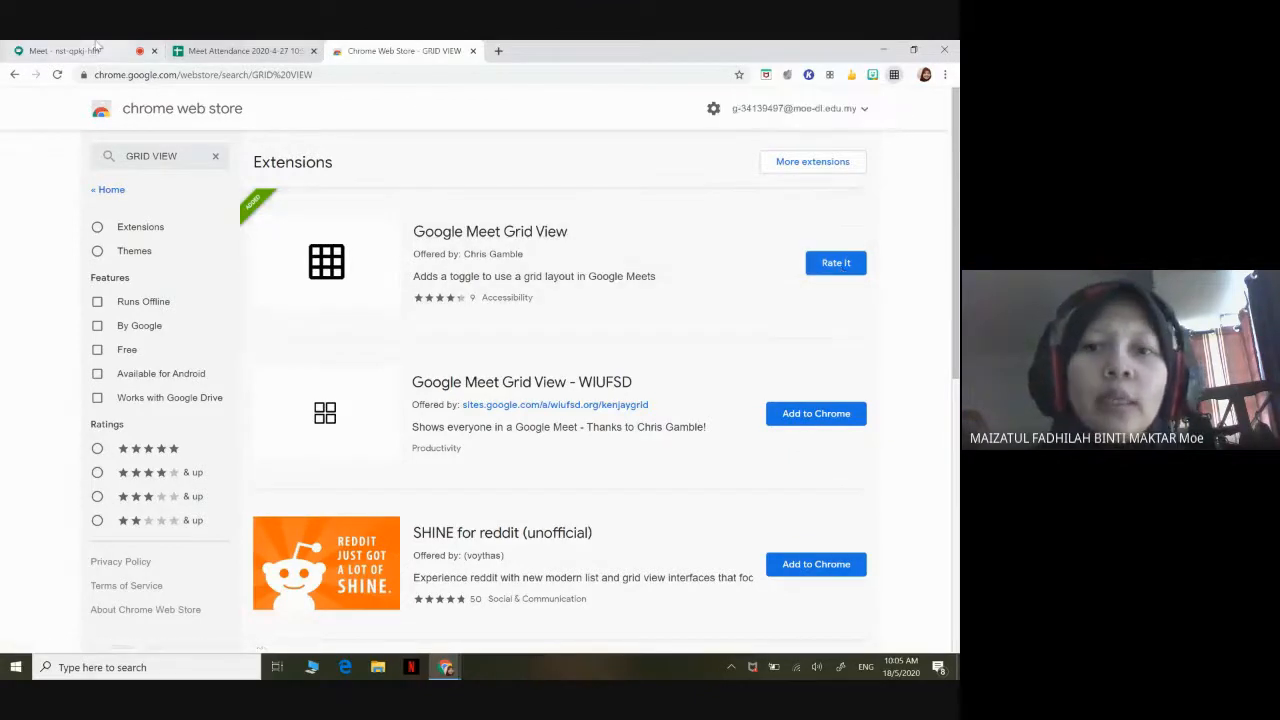
Return to the Meet call, show the grid view options and stop presenting the screen
left_click(65, 50)
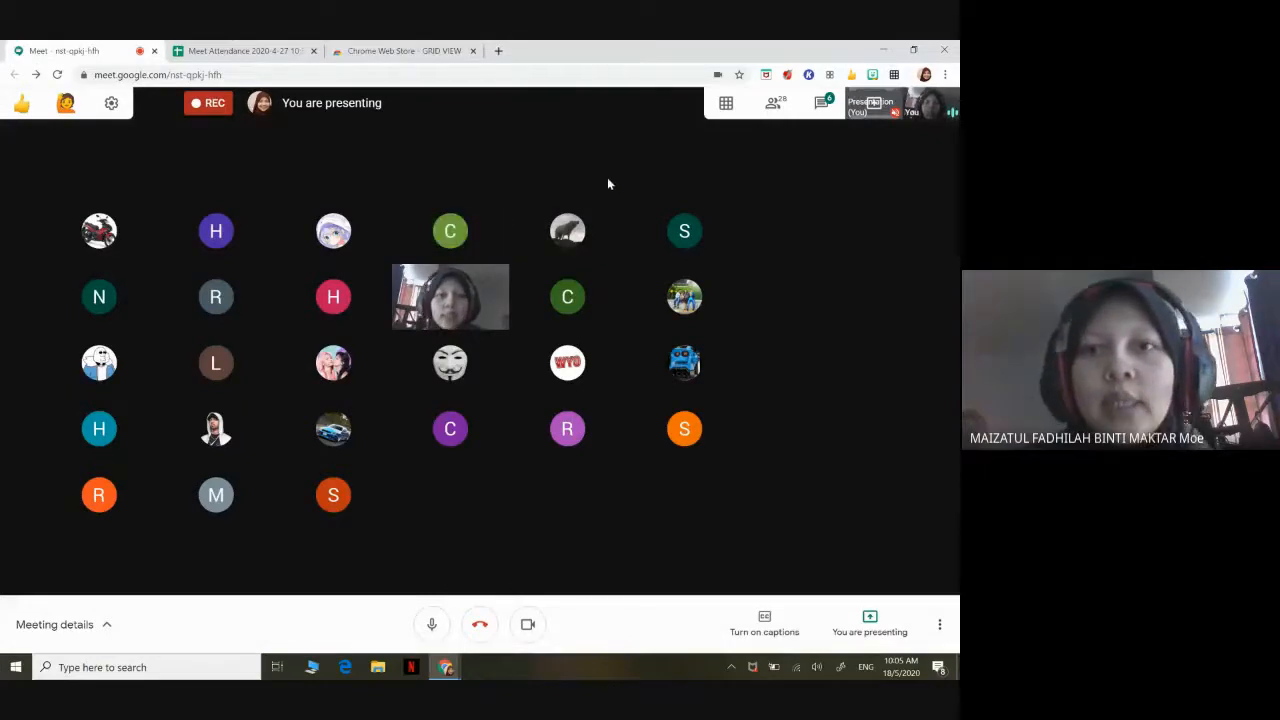
mouse_move(730, 114)
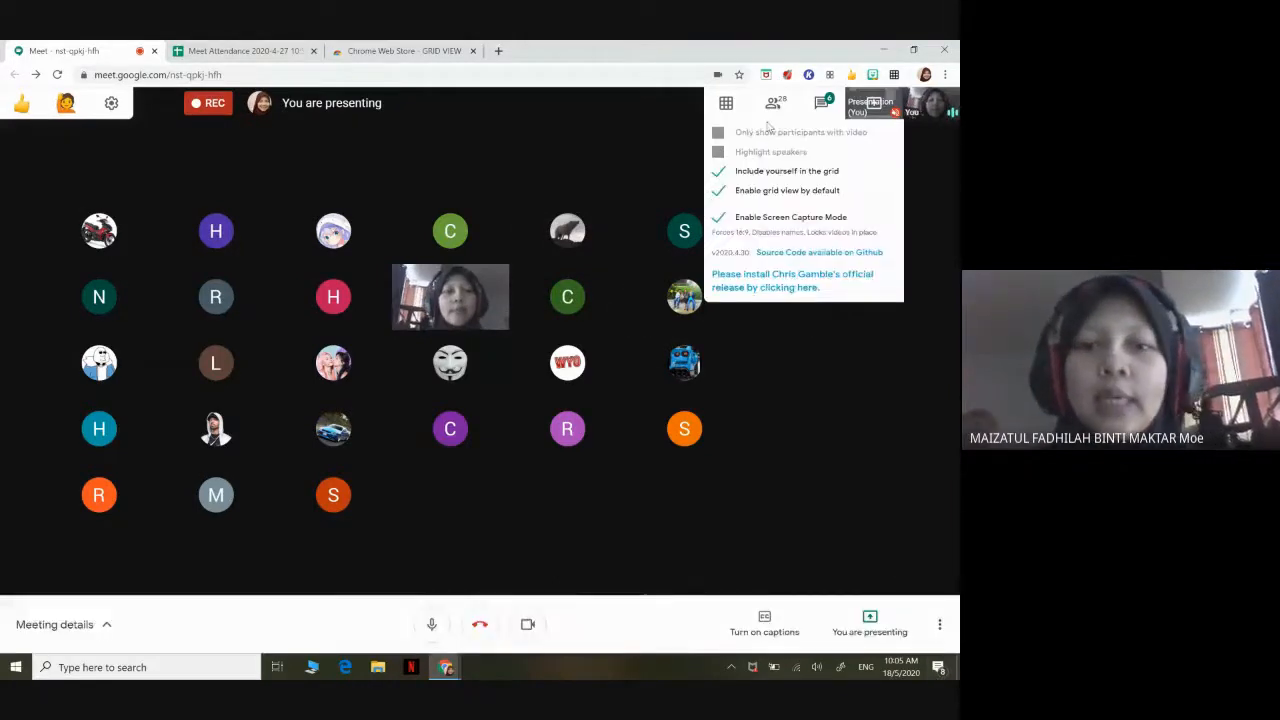
left_click(869, 620)
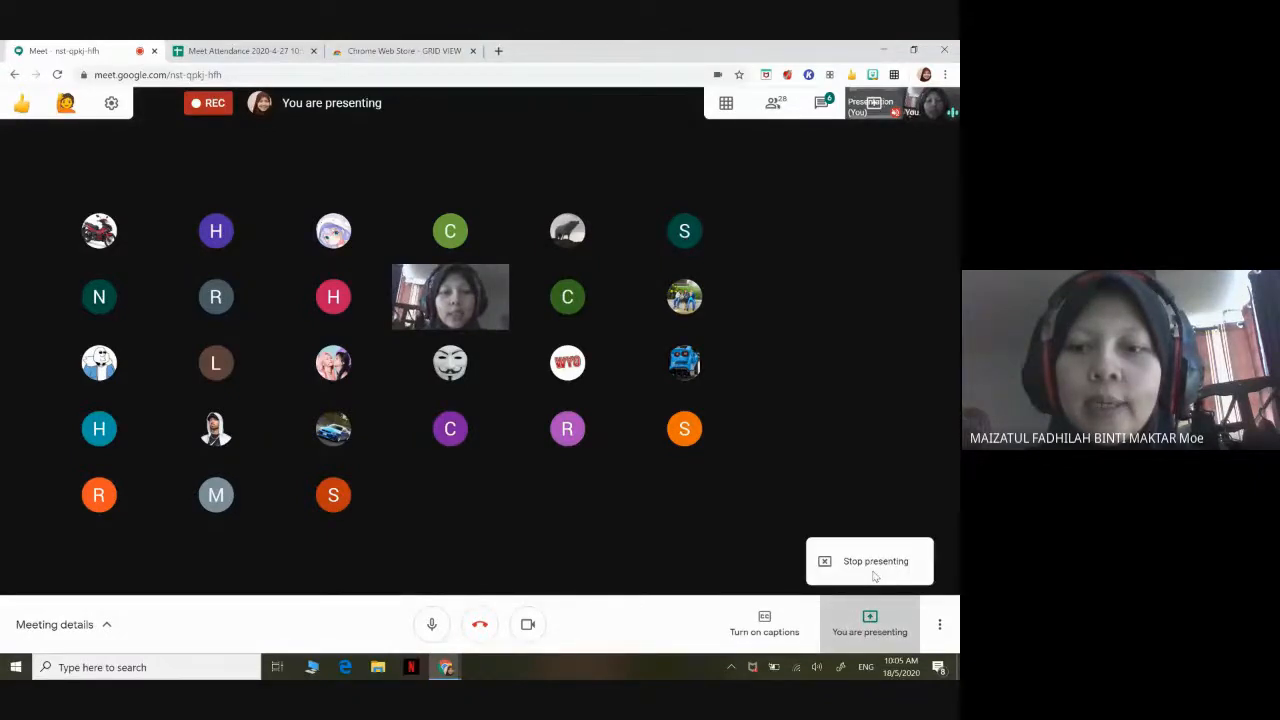
left_click(874, 572)
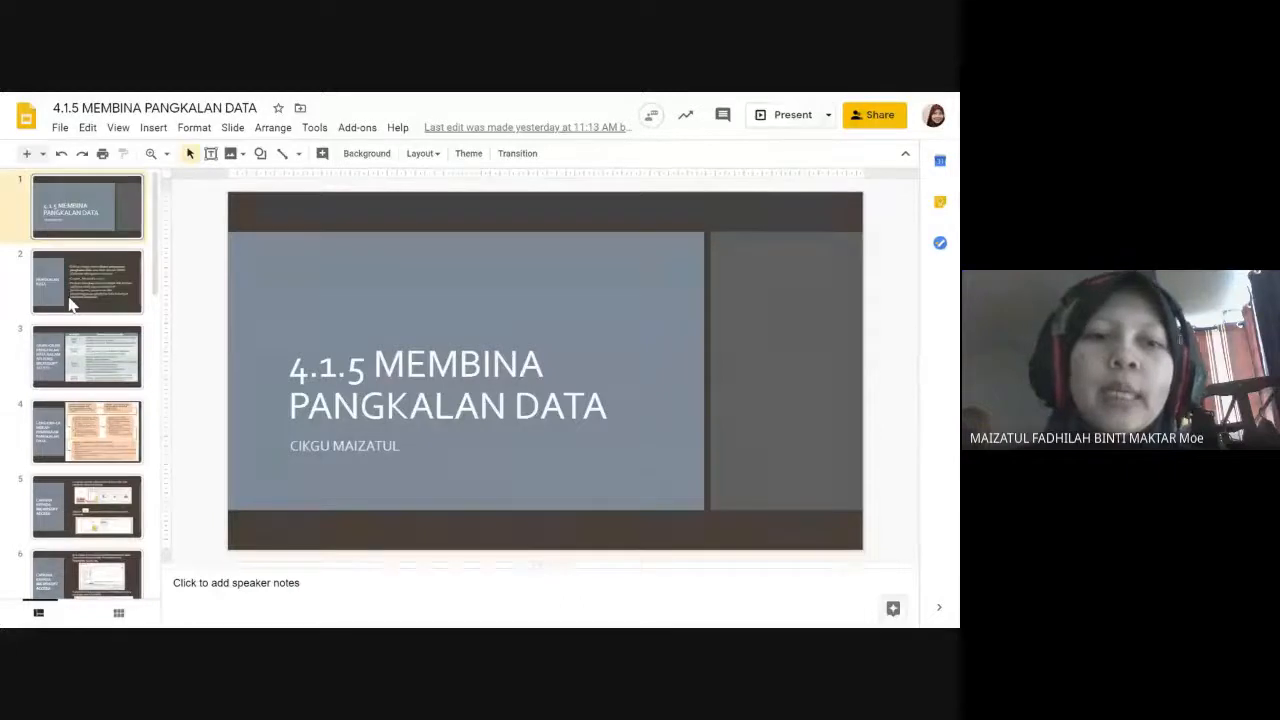
Show slide 2, PANGKALAN DATA, of the 4.1.5 MEMBINA PANGKALAN DATA presentation
left_click(70, 304)
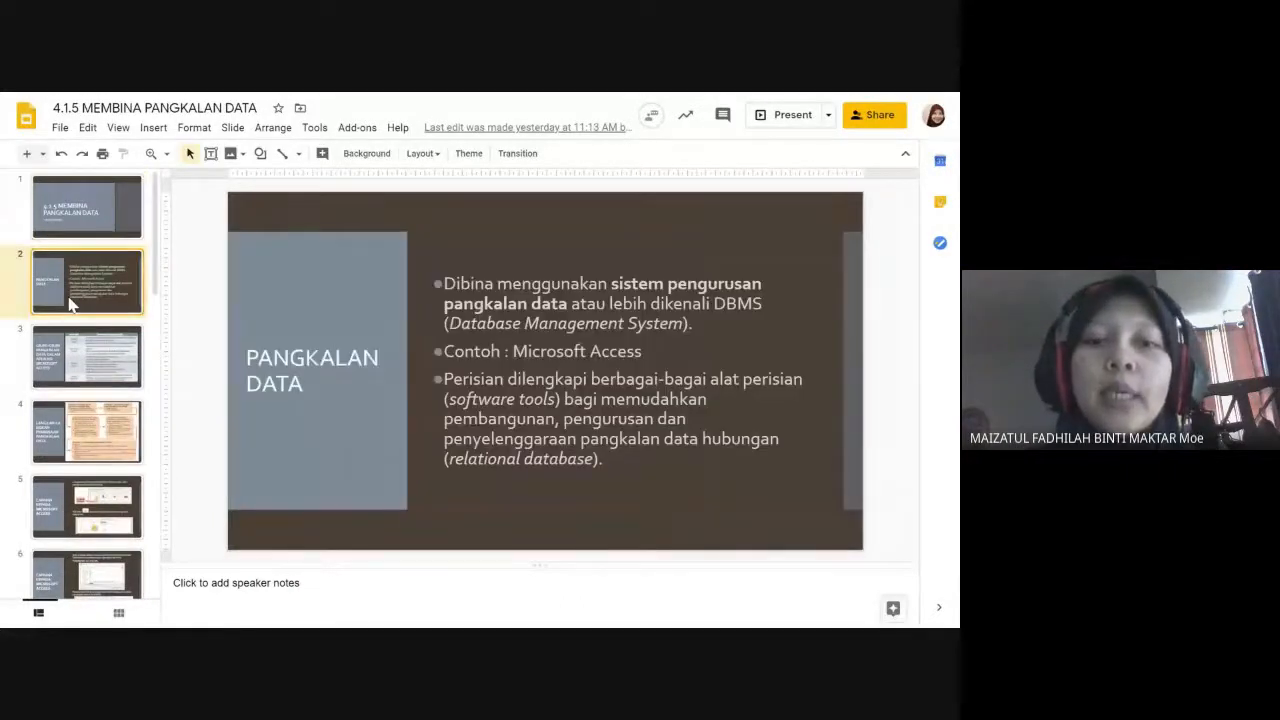
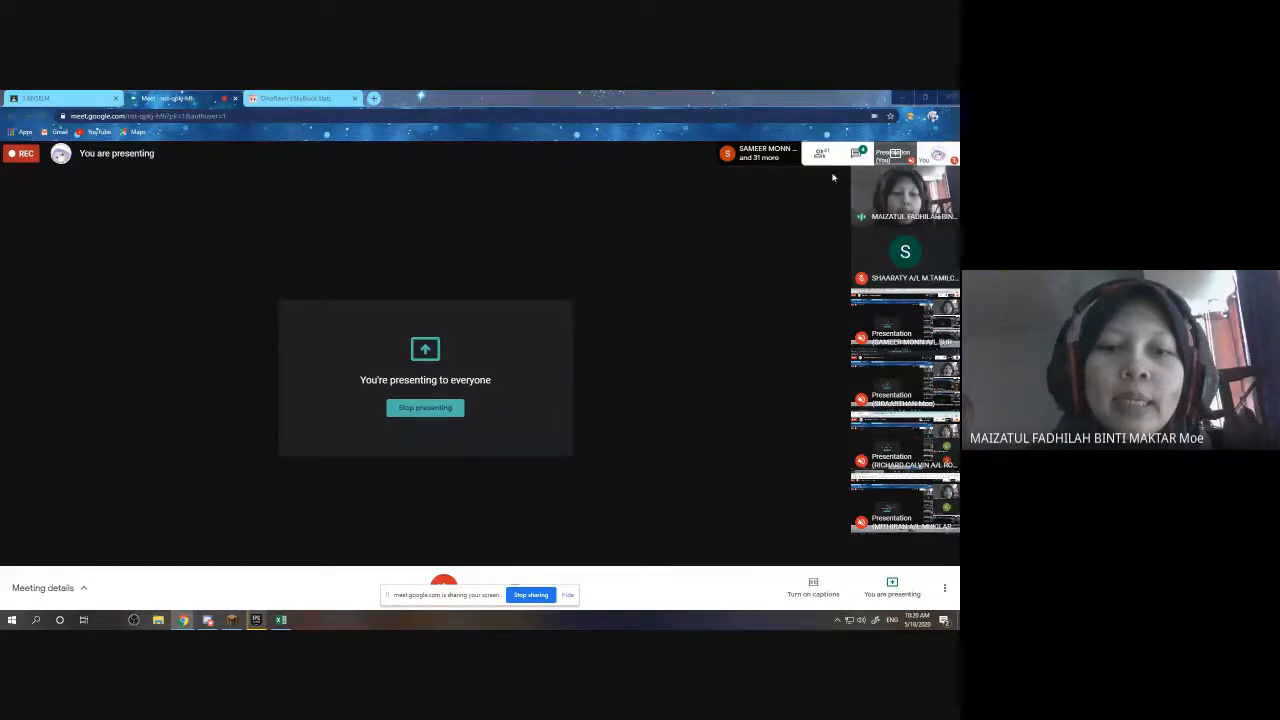
Close the Skyblock tab that is open beside the Meet call
left_click(355, 99)
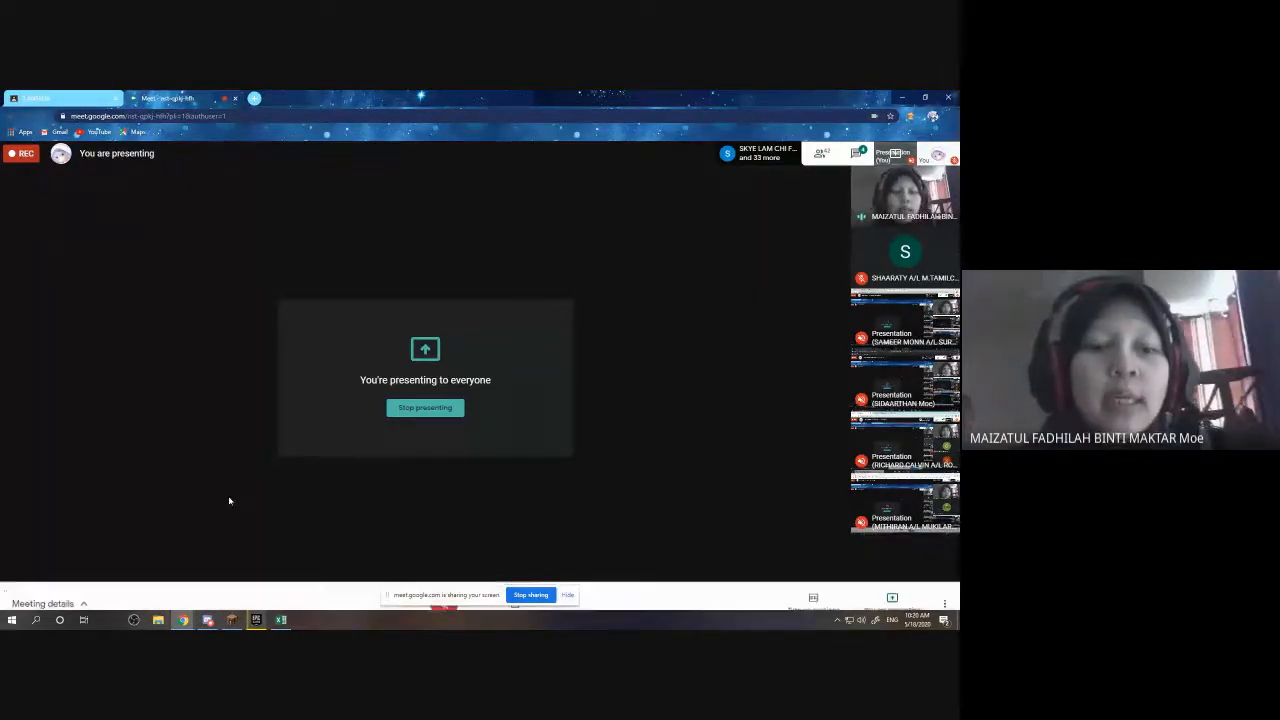
mouse_move(281, 620)
mouse_move(278, 580)
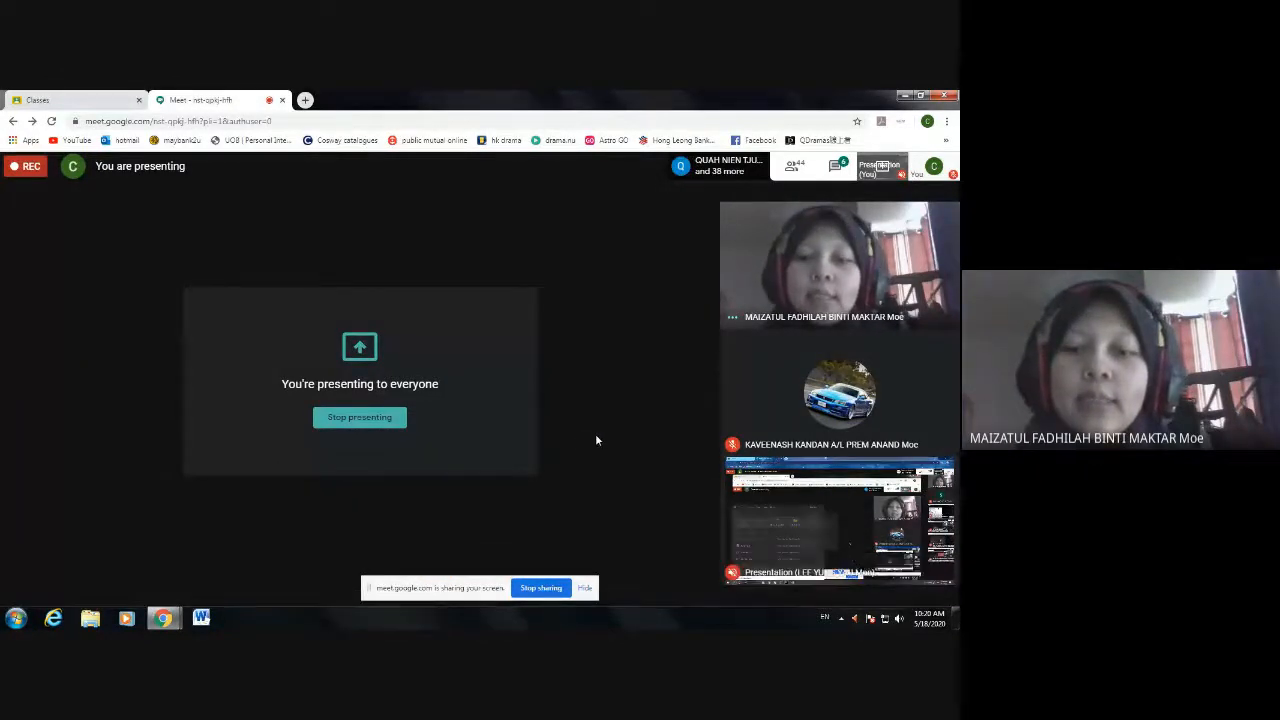
Stop presenting the screen in the Meet call
left_click(17, 618)
left_click(403, 527)
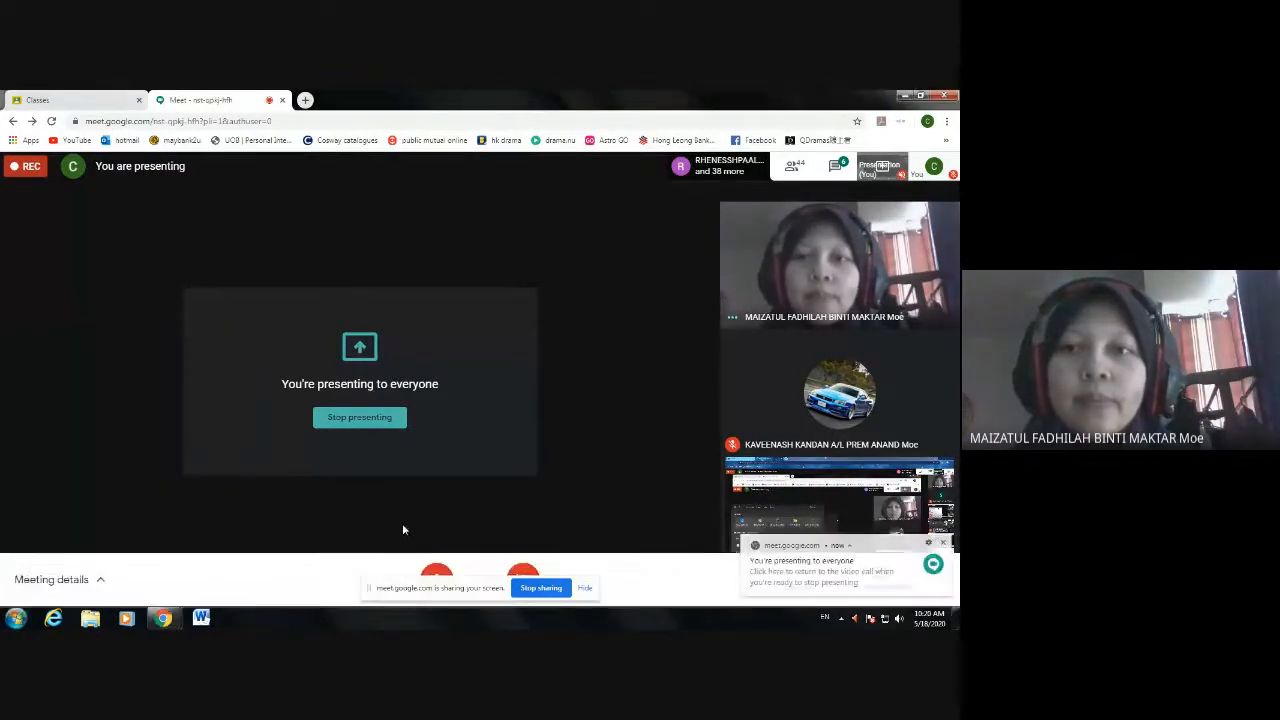
left_click(878, 576)
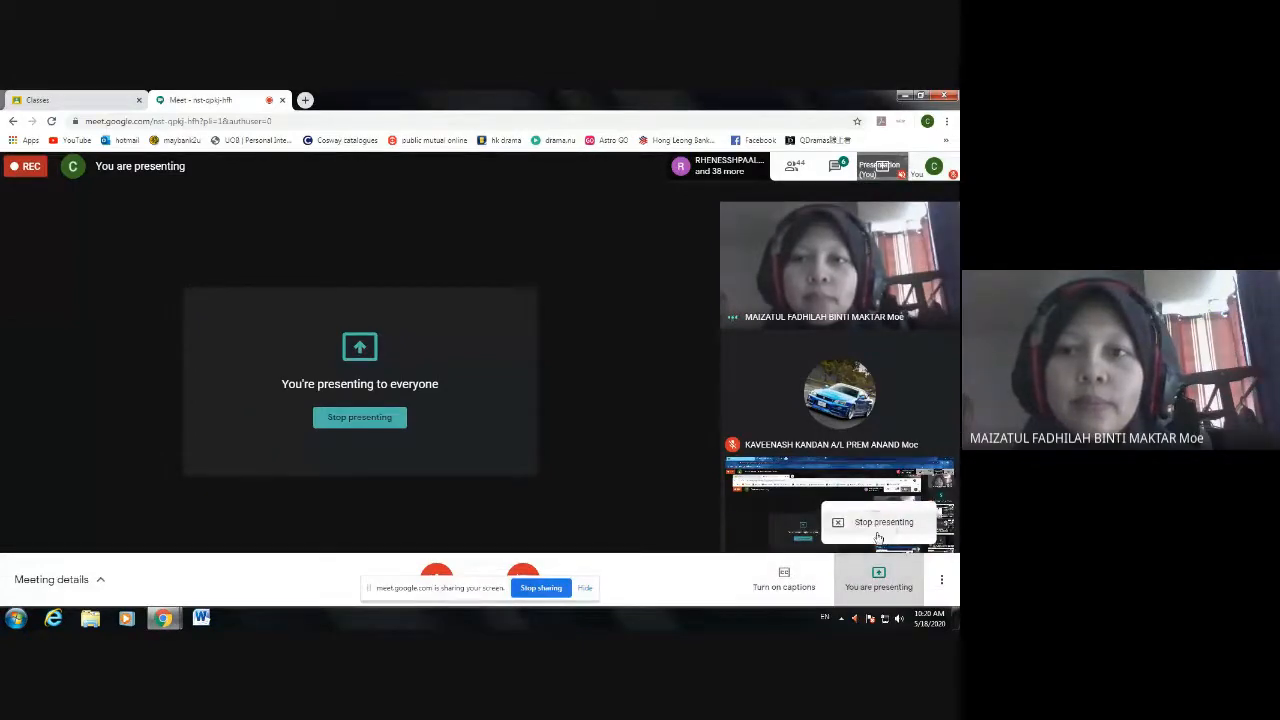
left_click(869, 535)
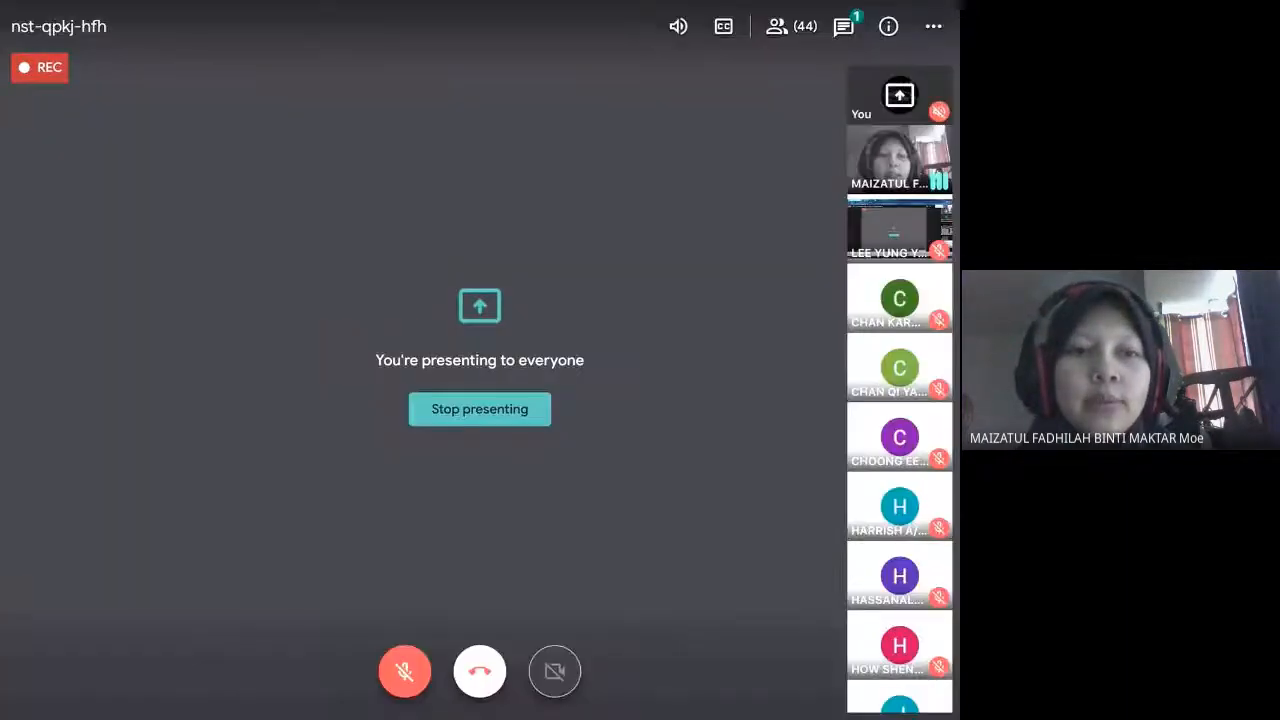
left_click(899, 159)
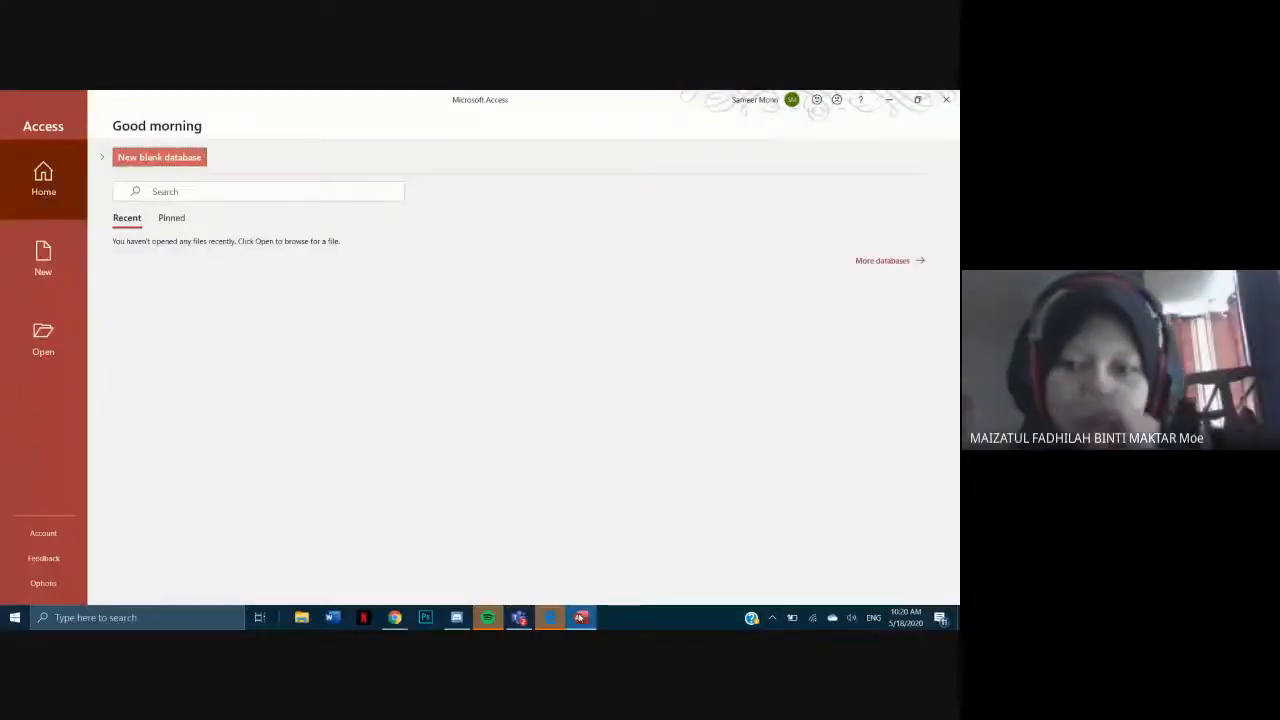
Close the Microsoft Edge window with the Bing search for xcess and switch to the Meet call in Chrome
mouse_move(550, 617)
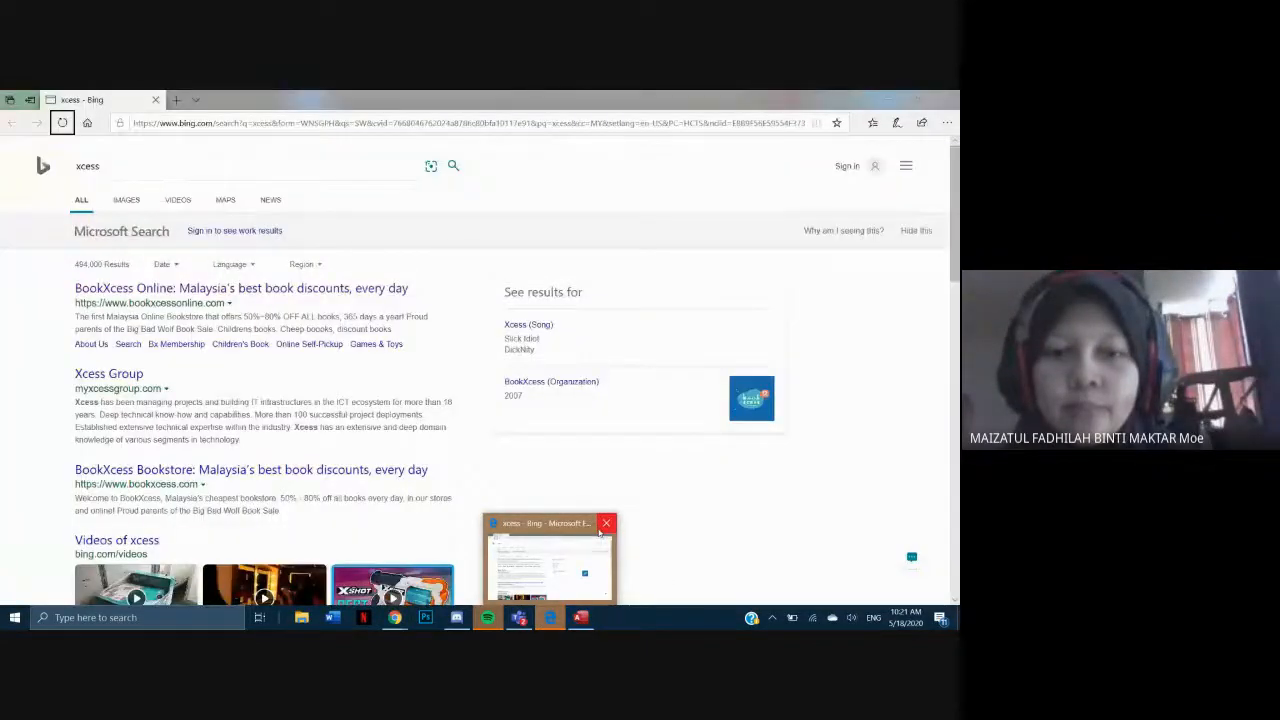
left_click(605, 523)
left_click(553, 500)
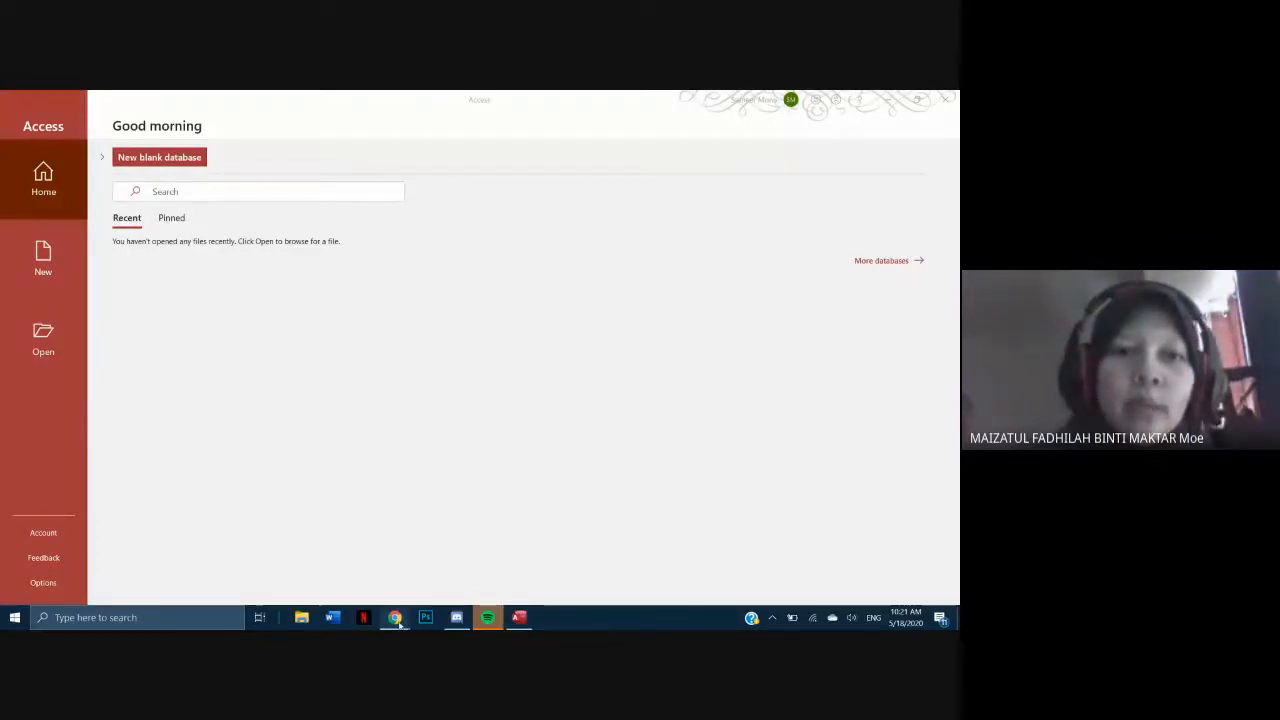
mouse_move(399, 623)
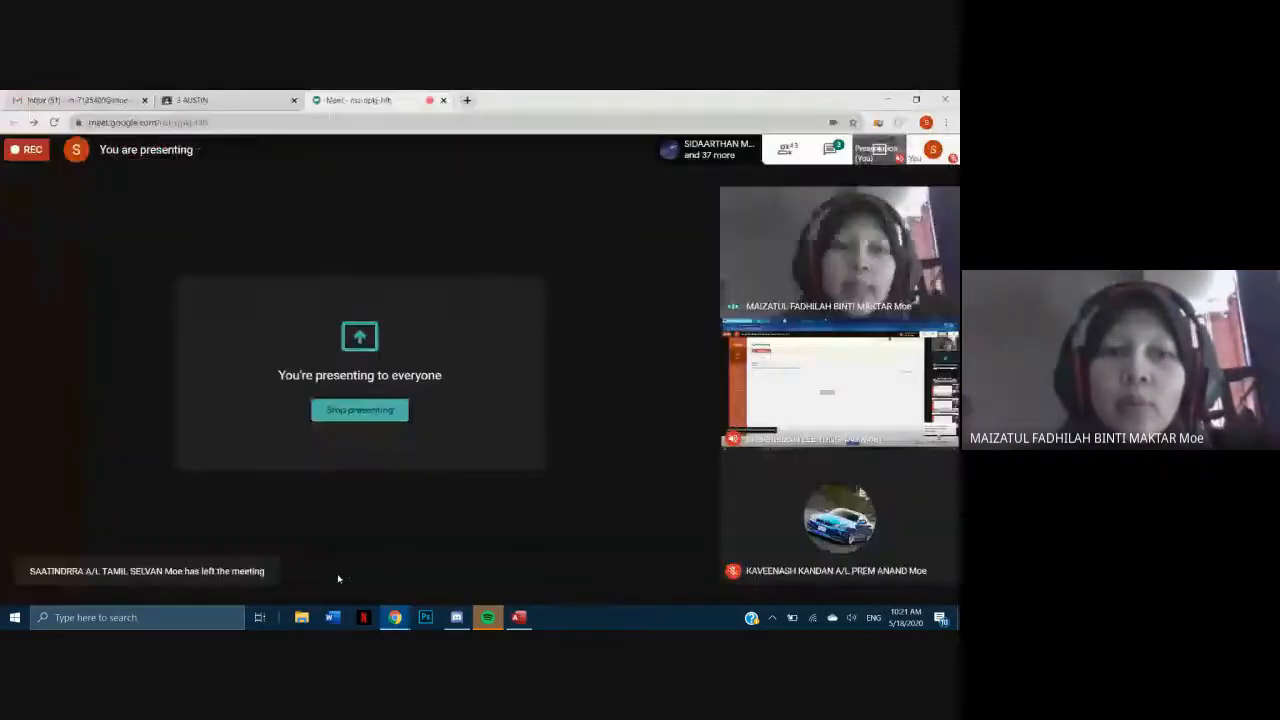
left_click(349, 579)
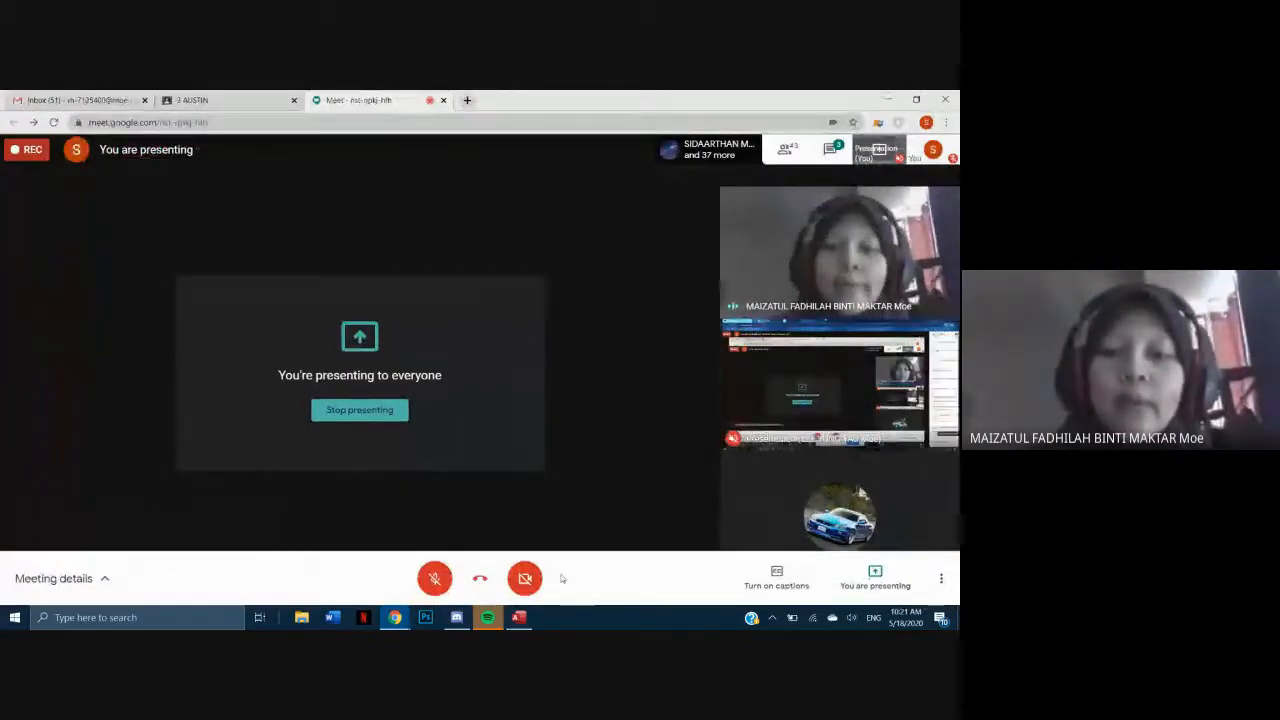
Show the Access start screen to the class and return to the Meet call
left_click(518, 619)
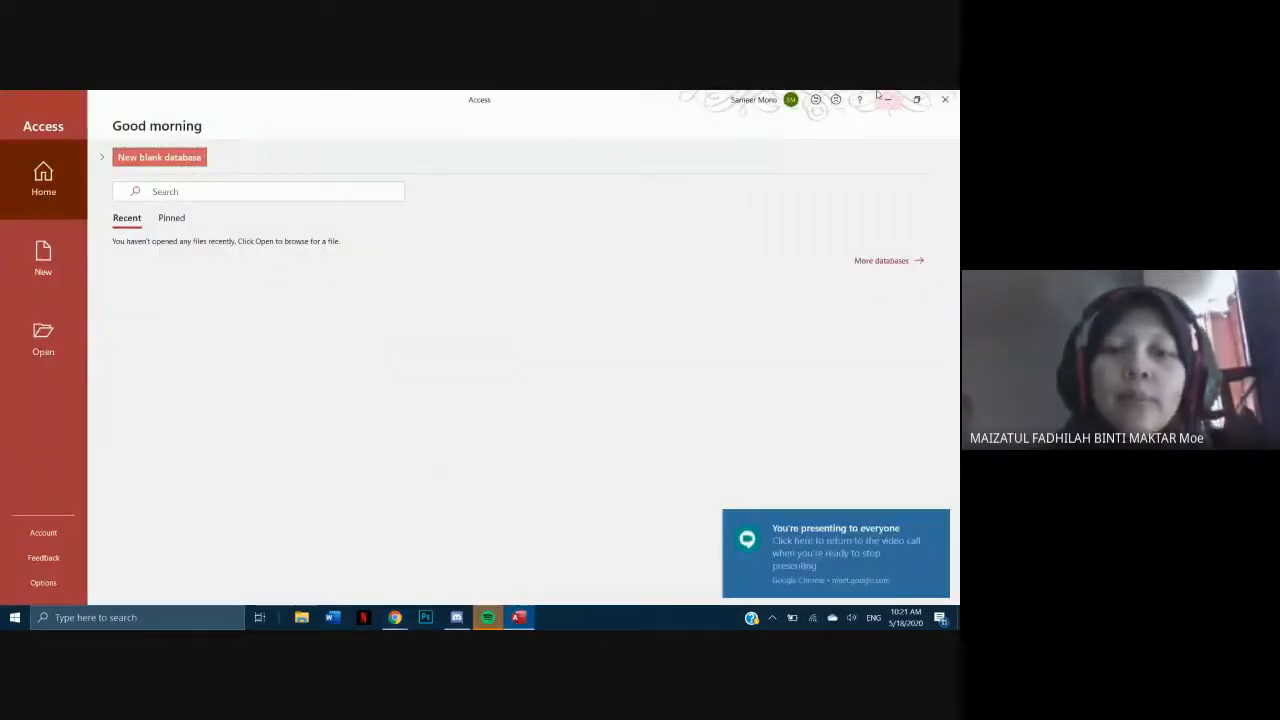
left_click(518, 618)
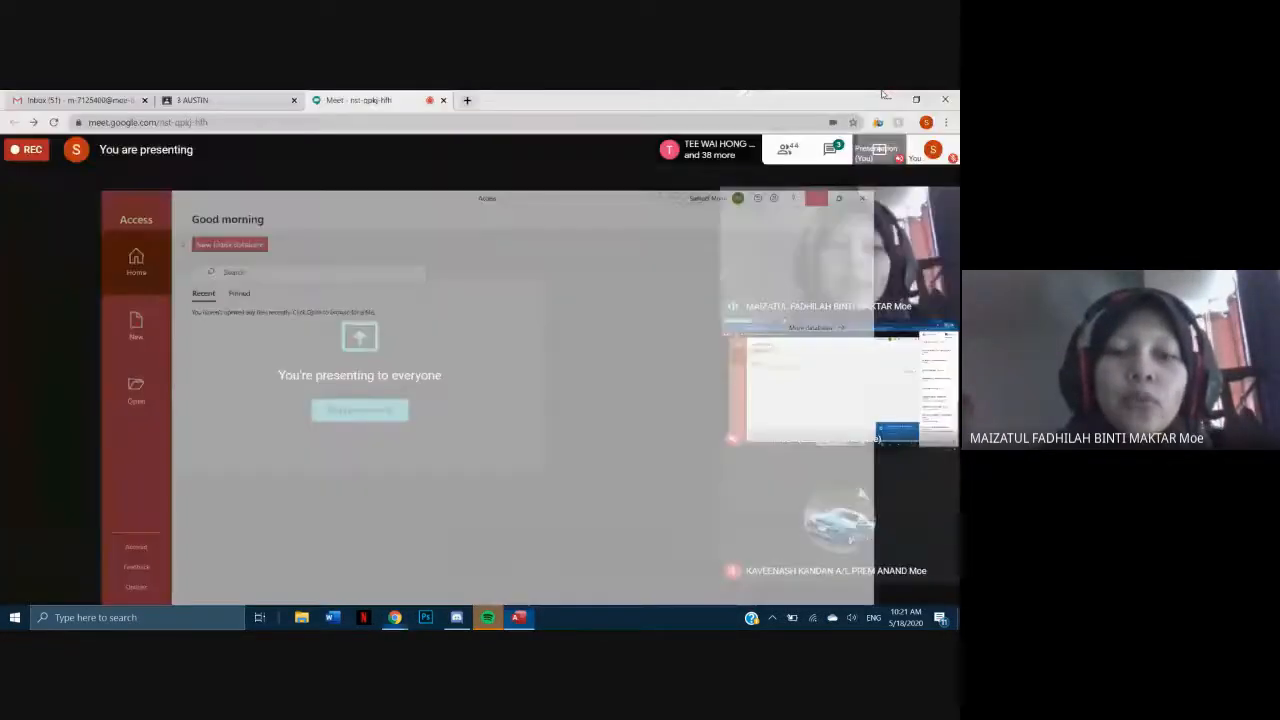
mouse_move(519, 621)
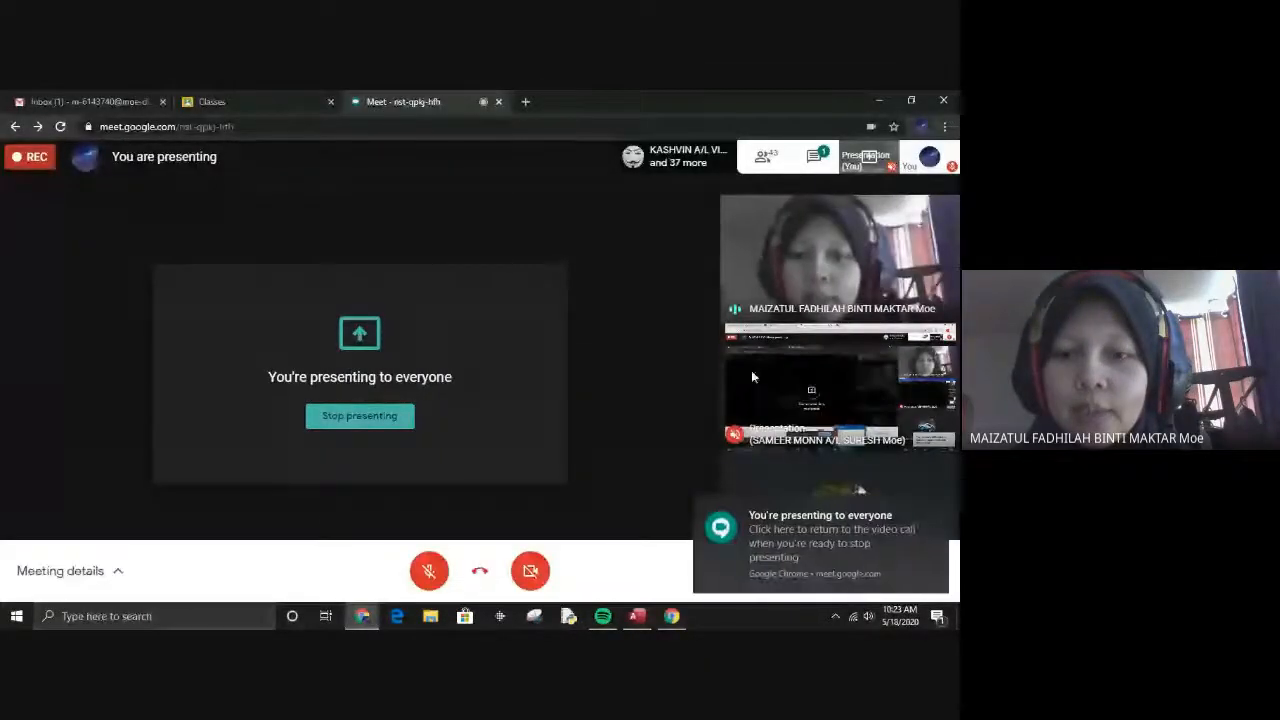
Dismiss the presenting notification, then read the latest messages in the Meet chat and close it
left_click(933, 520)
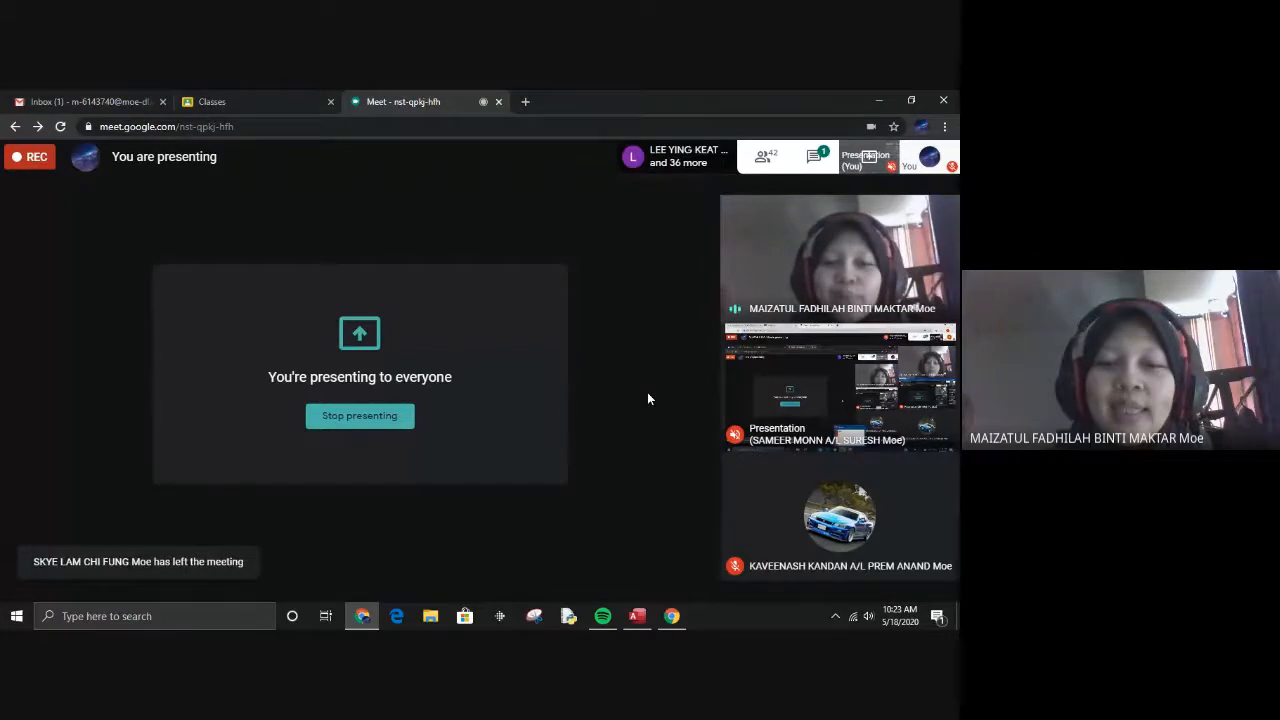
left_click(821, 153)
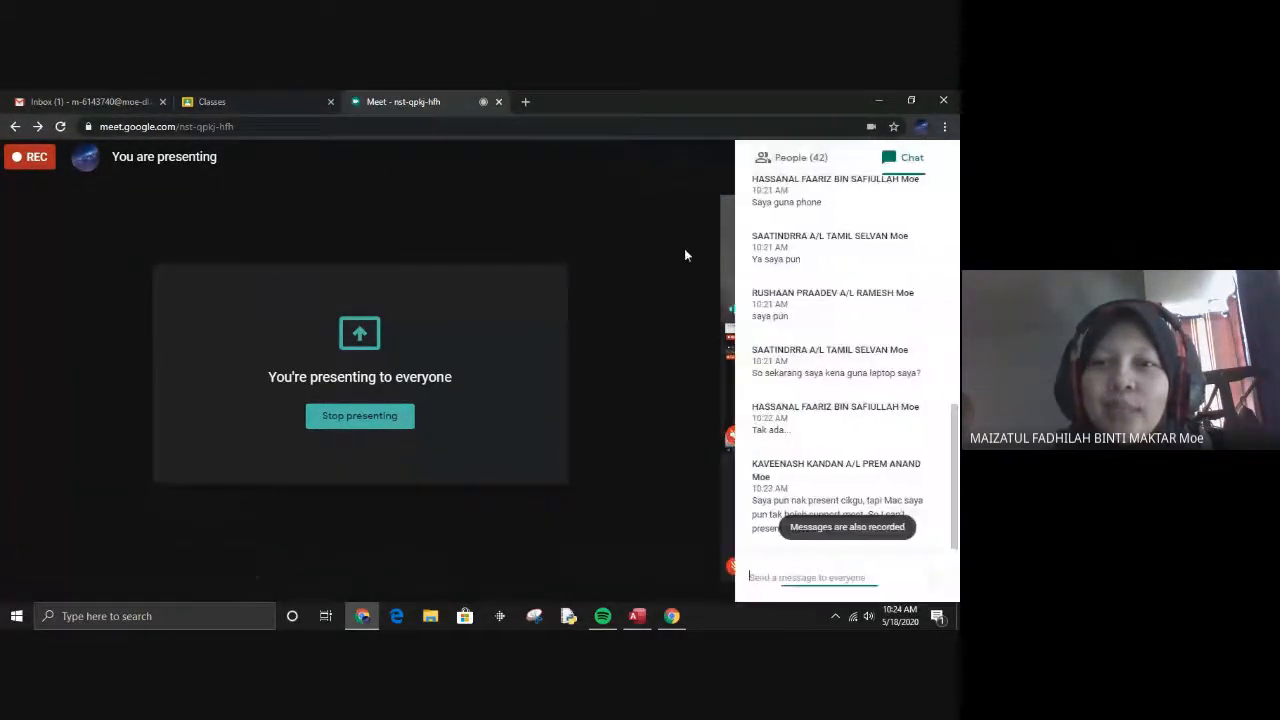
left_click(678, 258)
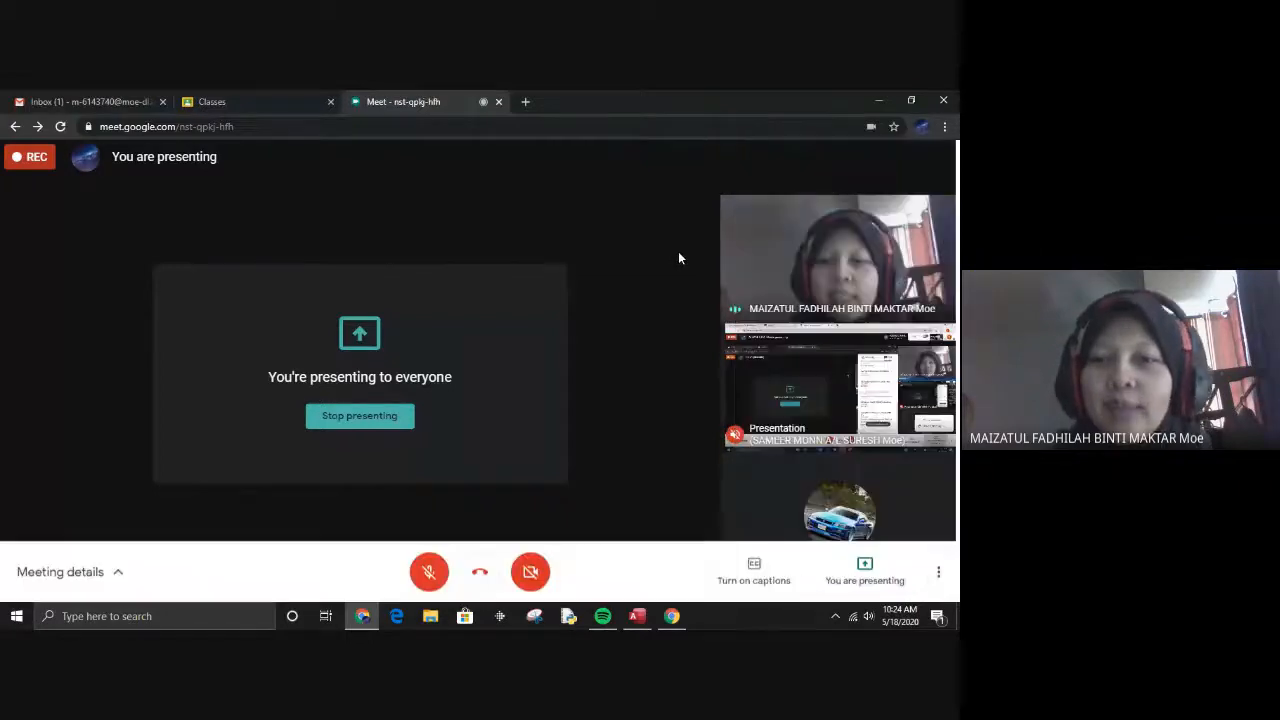
Present the screen to everyone in the Meet call
left_click(864, 568)
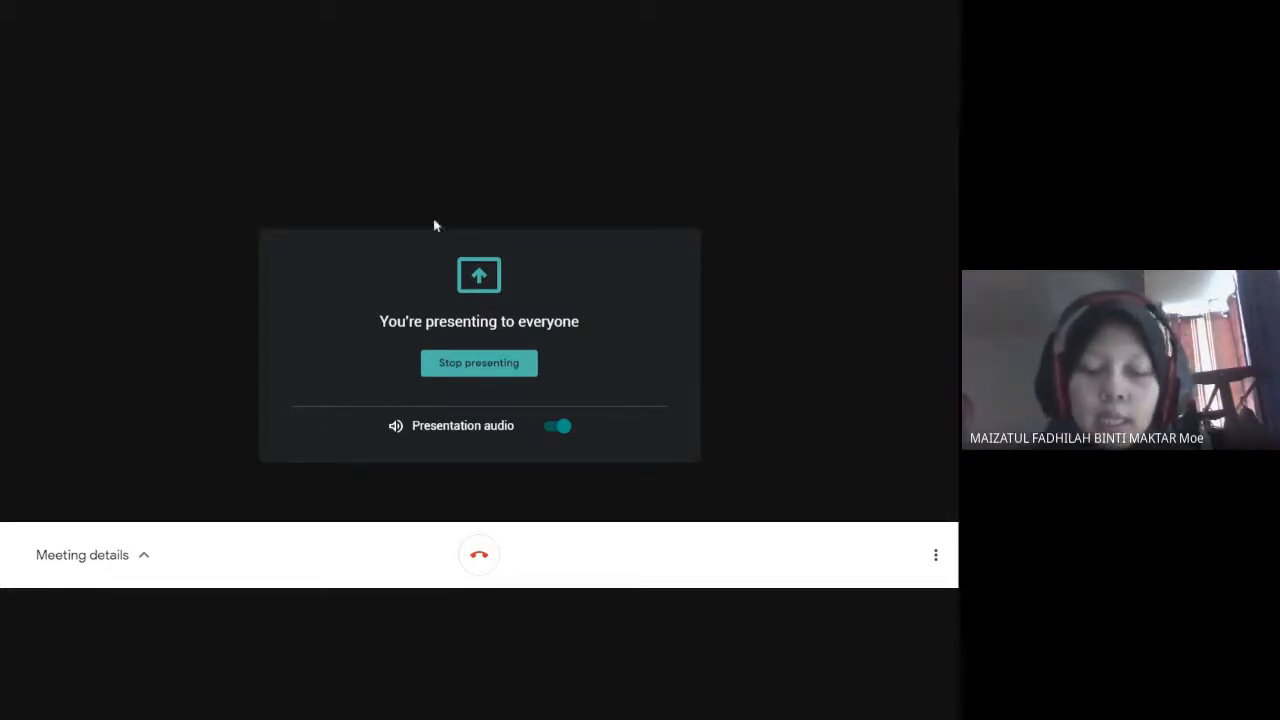
left_click(565, 428)
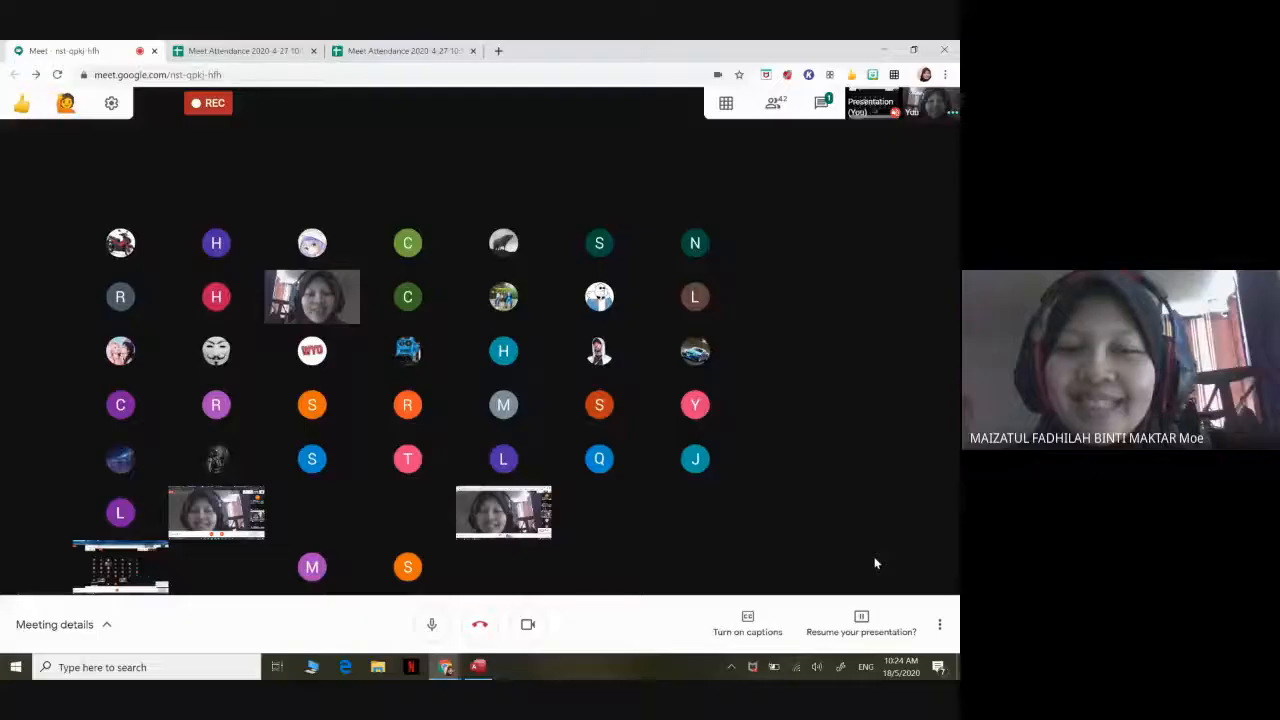
mouse_move(511, 527)
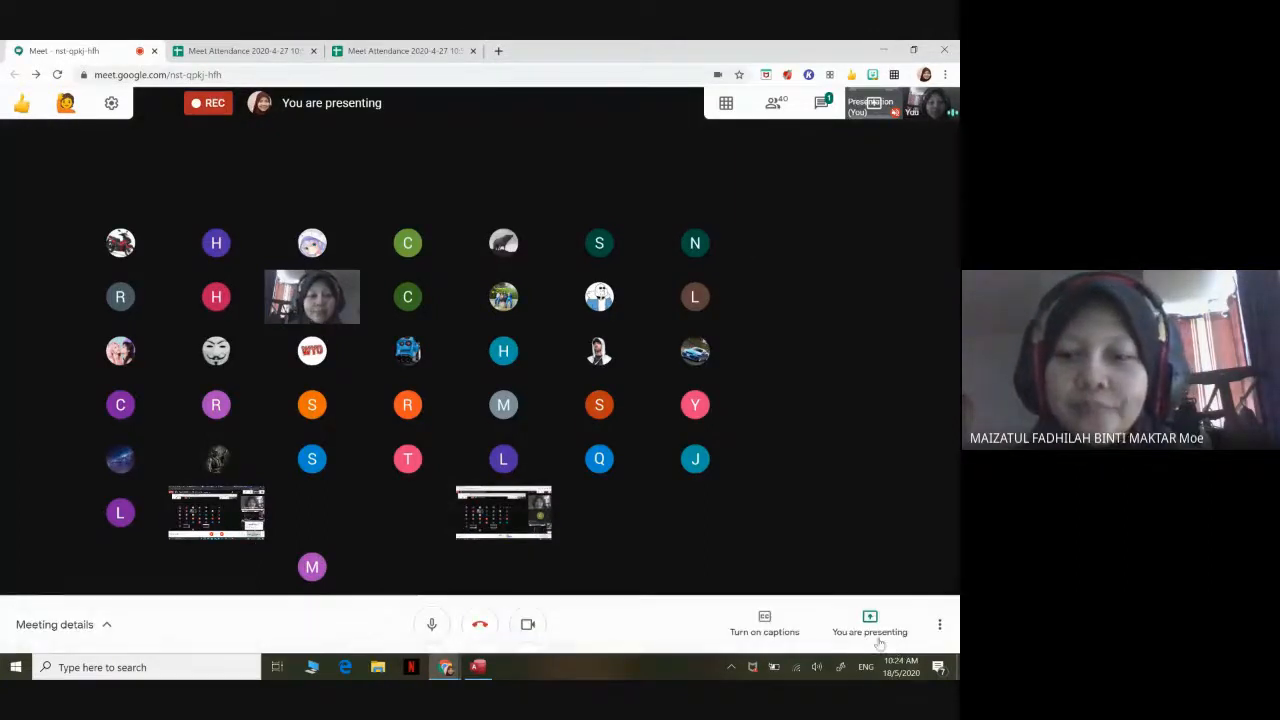
Switch to Access and start a blank database with the file name TUGASAN1
left_click(479, 669)
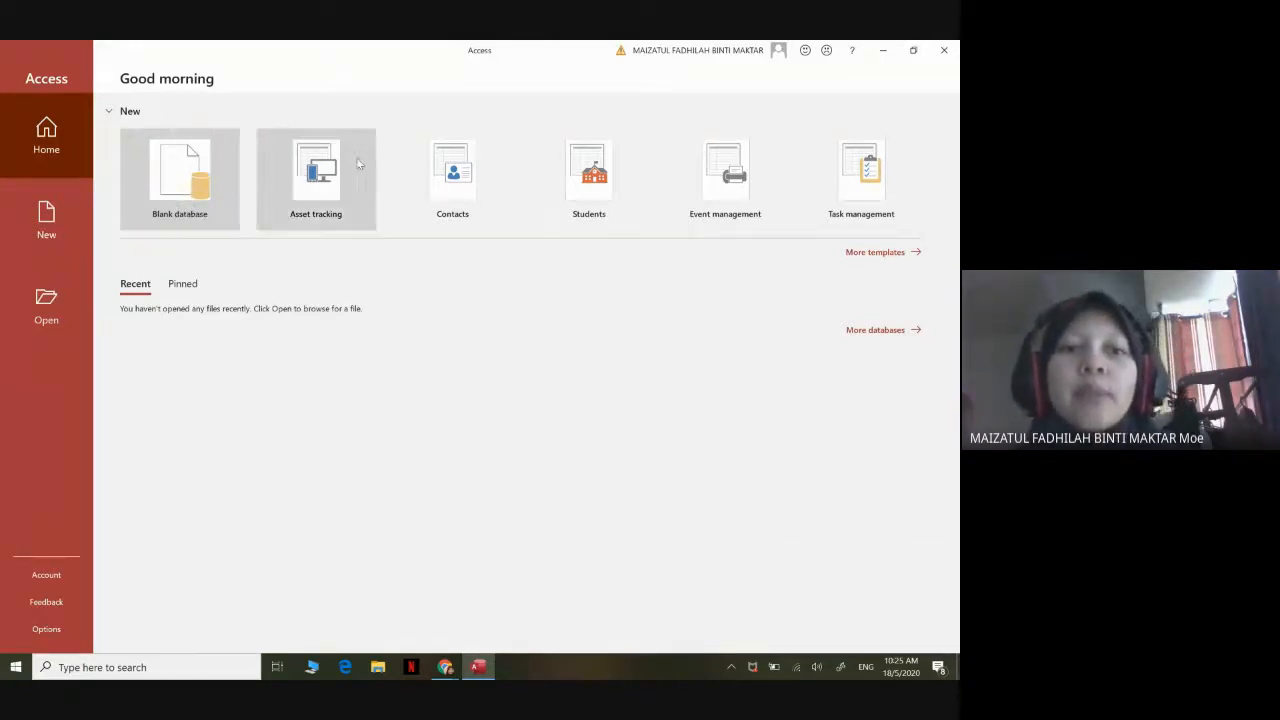
left_click(183, 187)
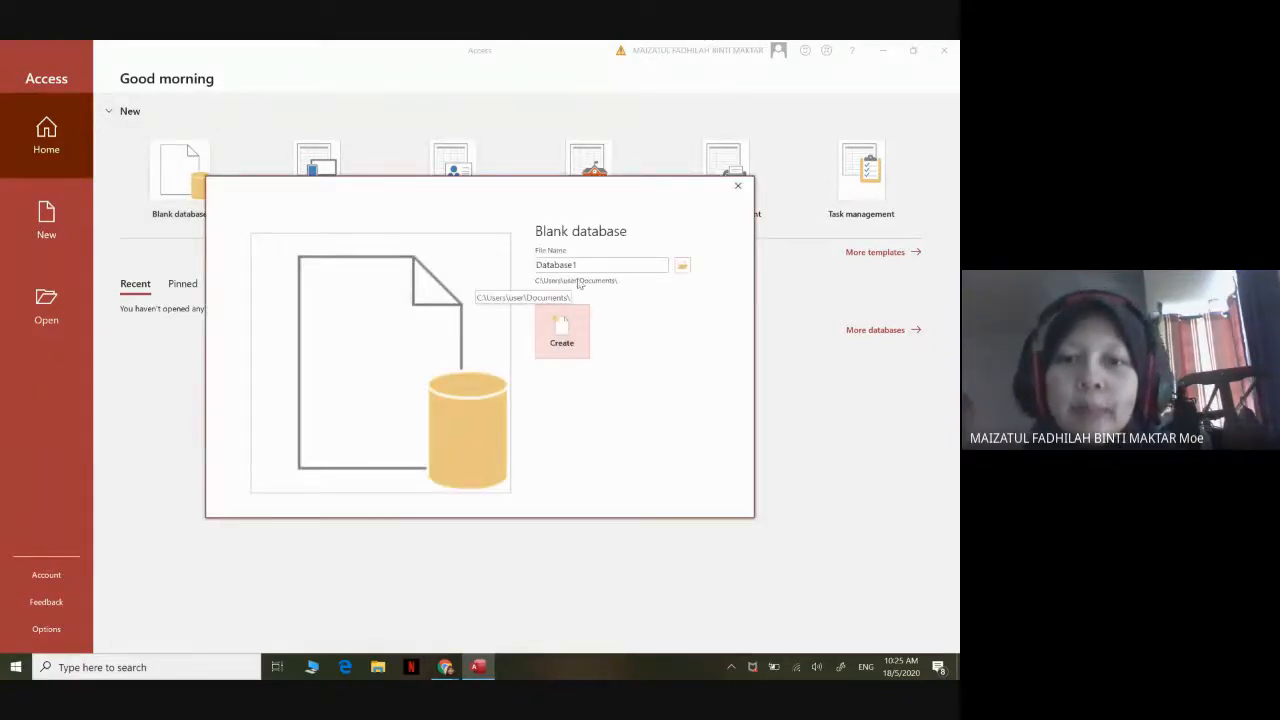
double_click(586, 268)
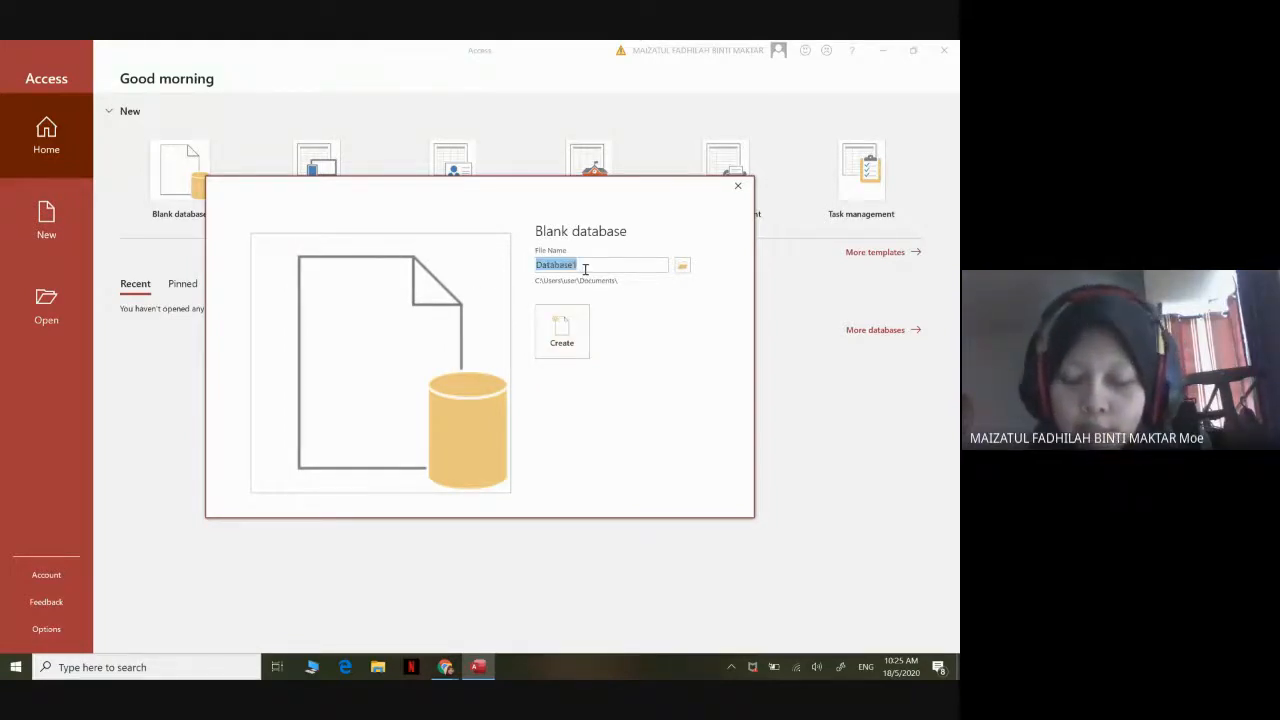
key("Caps_Lock")
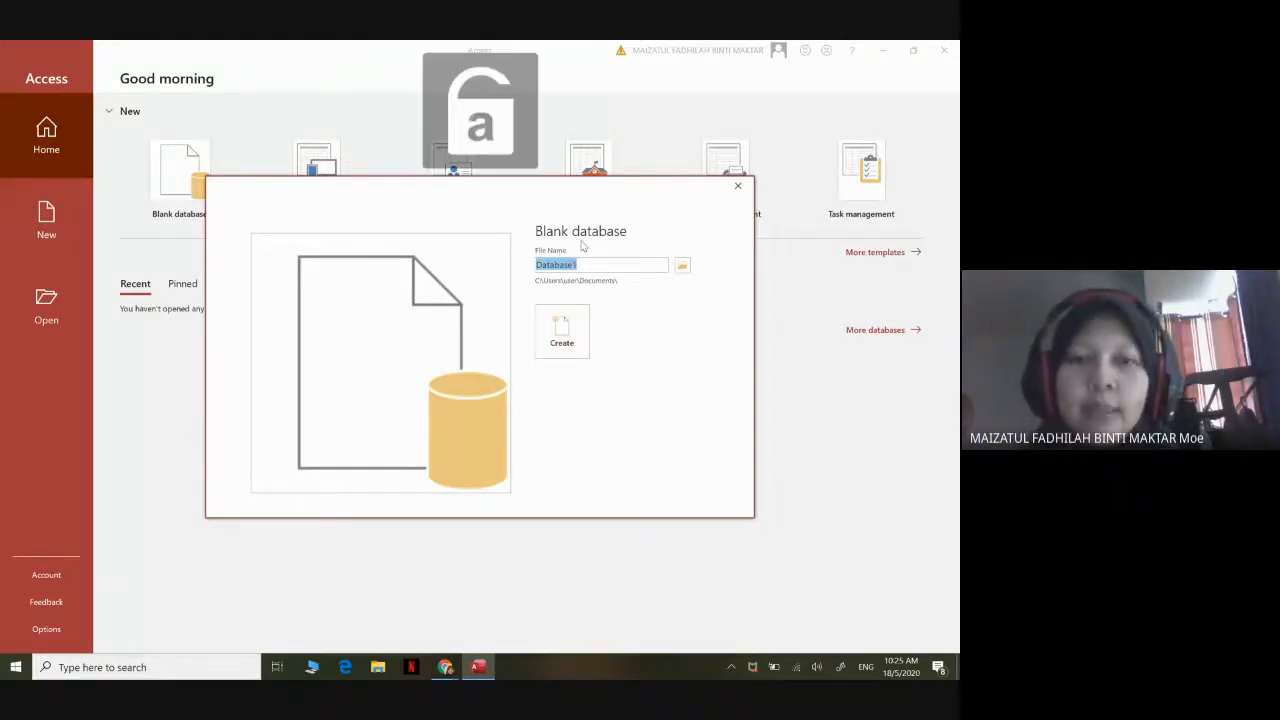
key("Caps_Lock")
type("TUGASAN1")
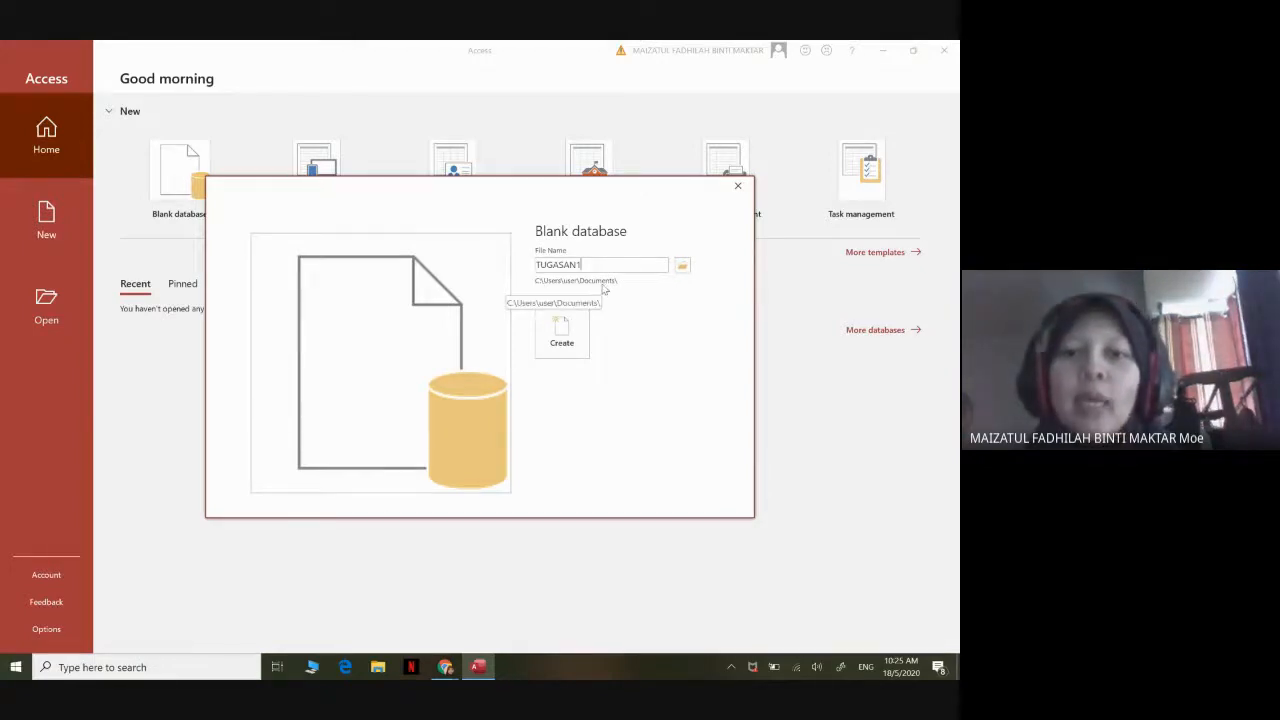
Browse the save location to Desktop > GC > F3 and create a new folder there named ACCESS PRAKTIKAL
left_click(682, 268)
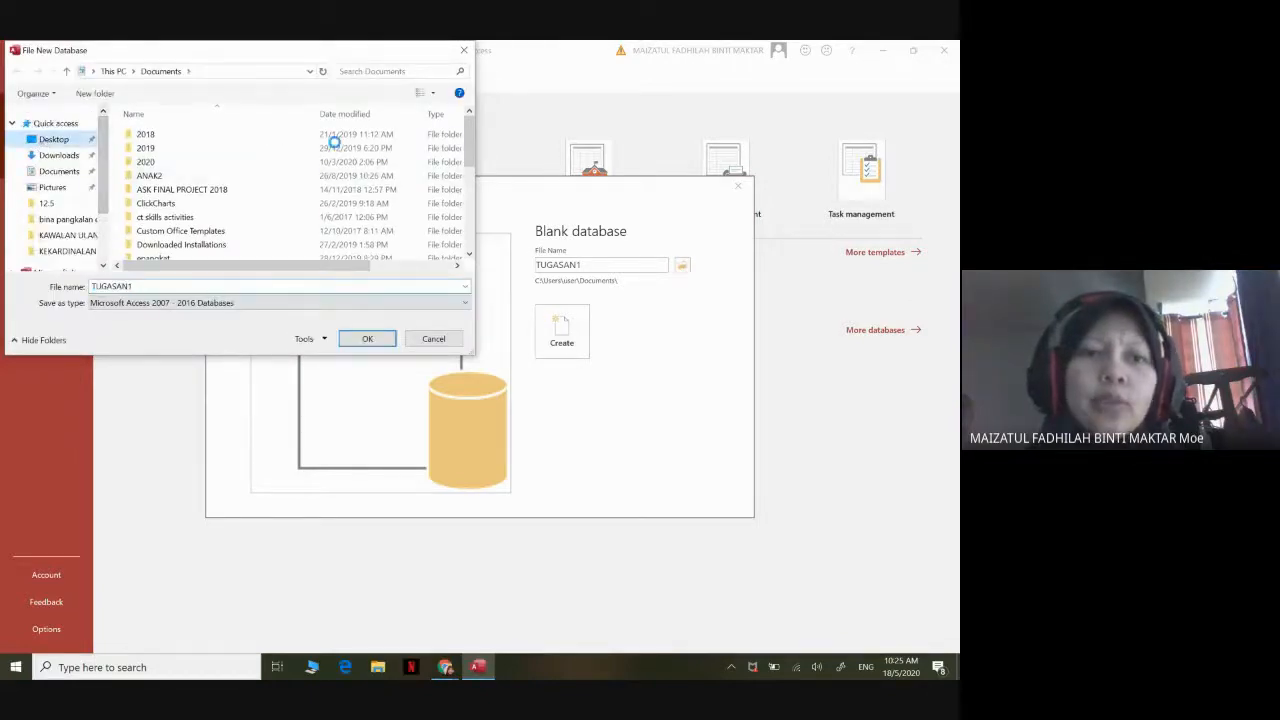
double_click(423, 235)
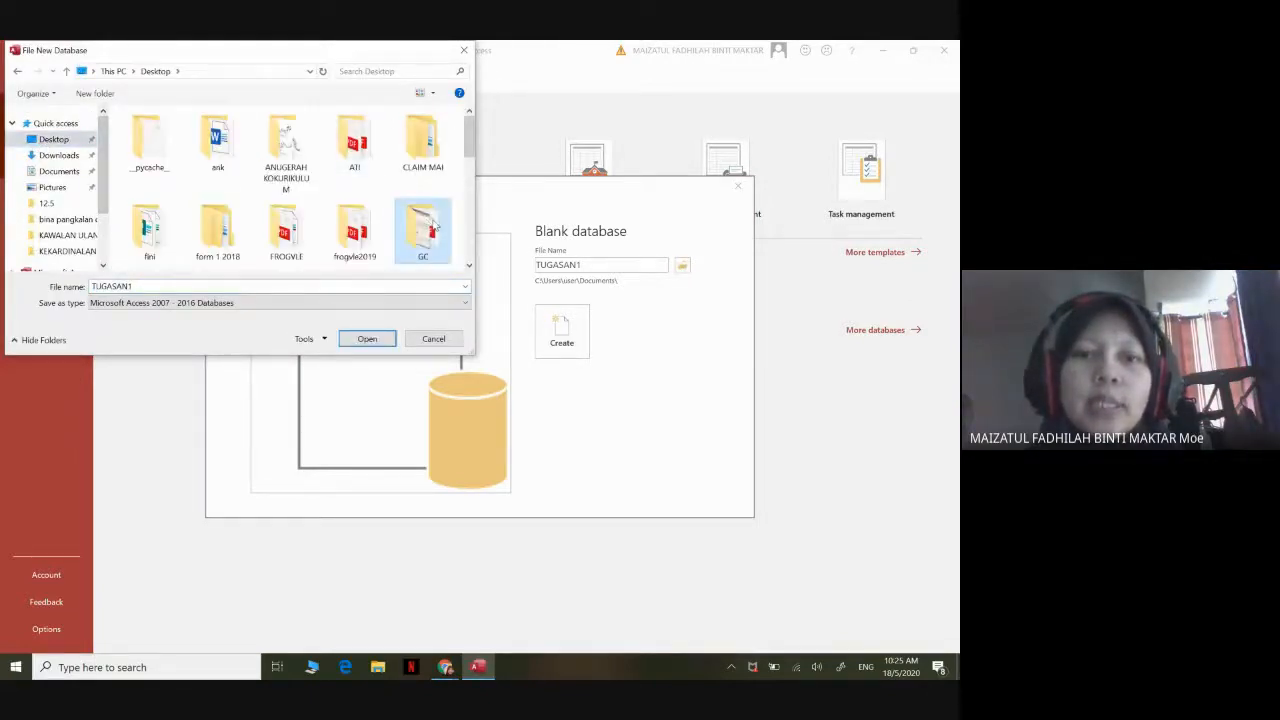
double_click(350, 180)
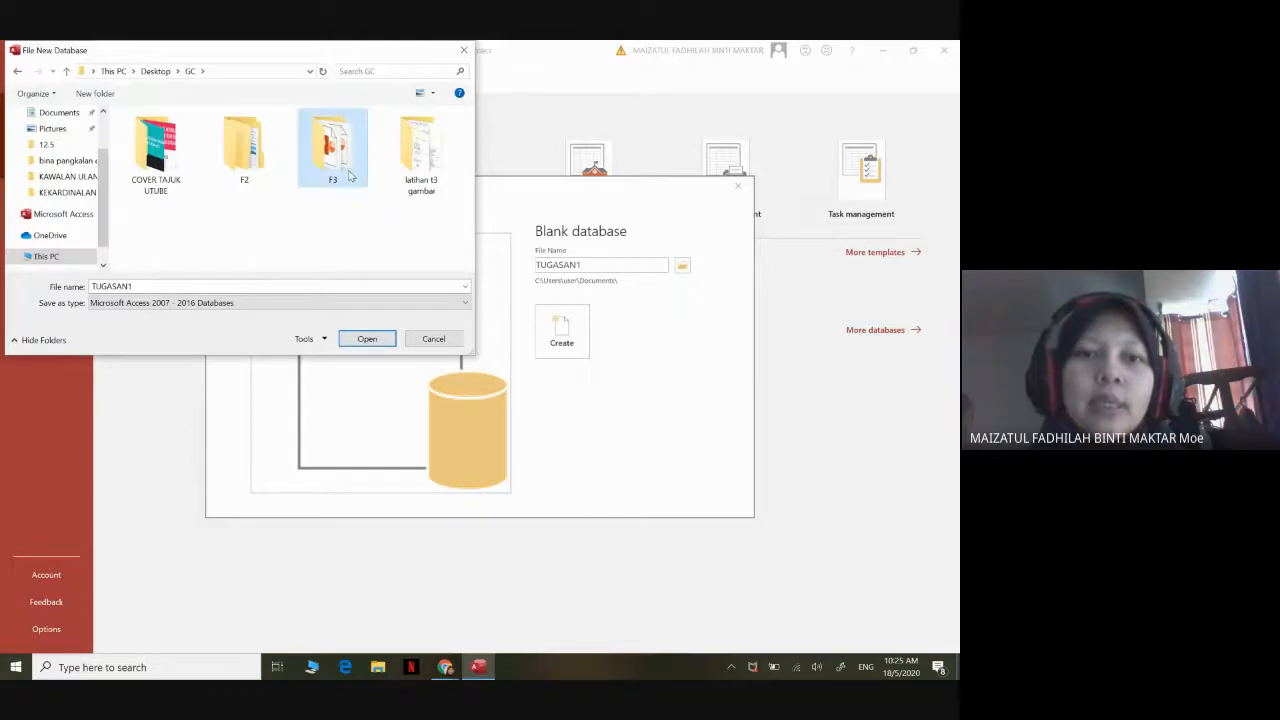
left_click(96, 94)
key("Caps_Lock")
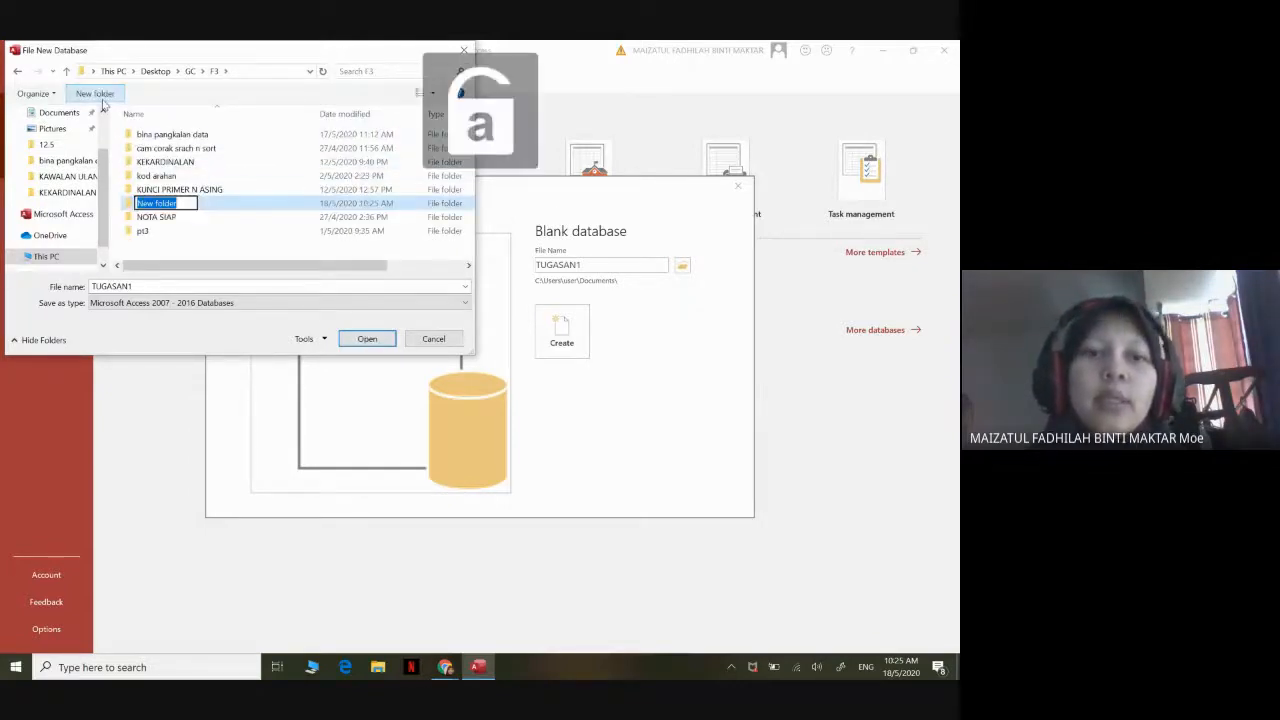
key("Caps_Lock")
type("ACCES")
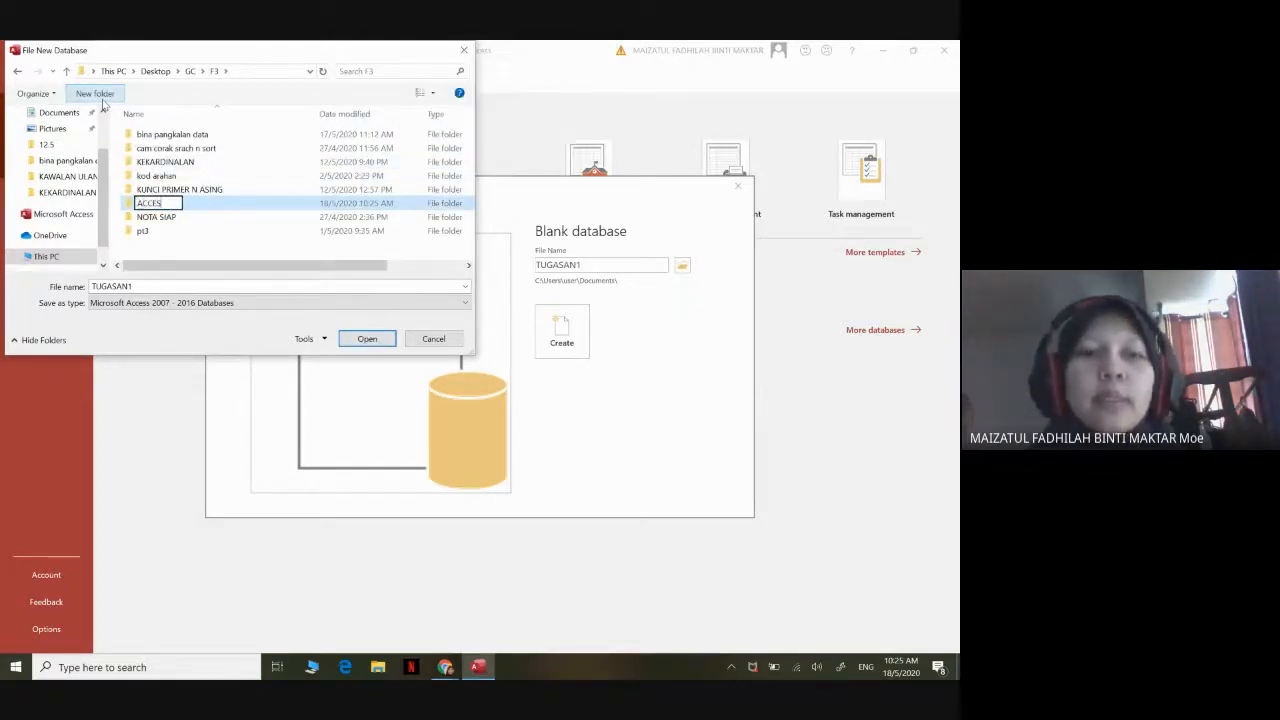
type("S")
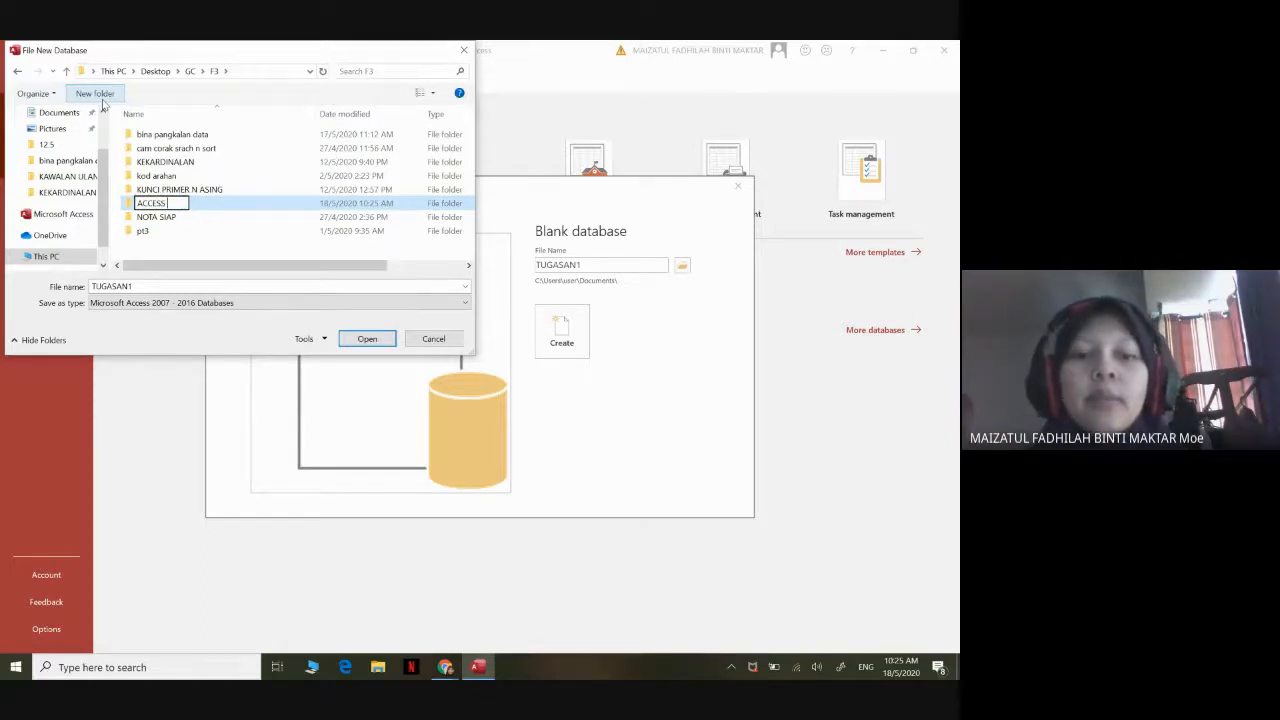
type(" PRAKTIKAL")
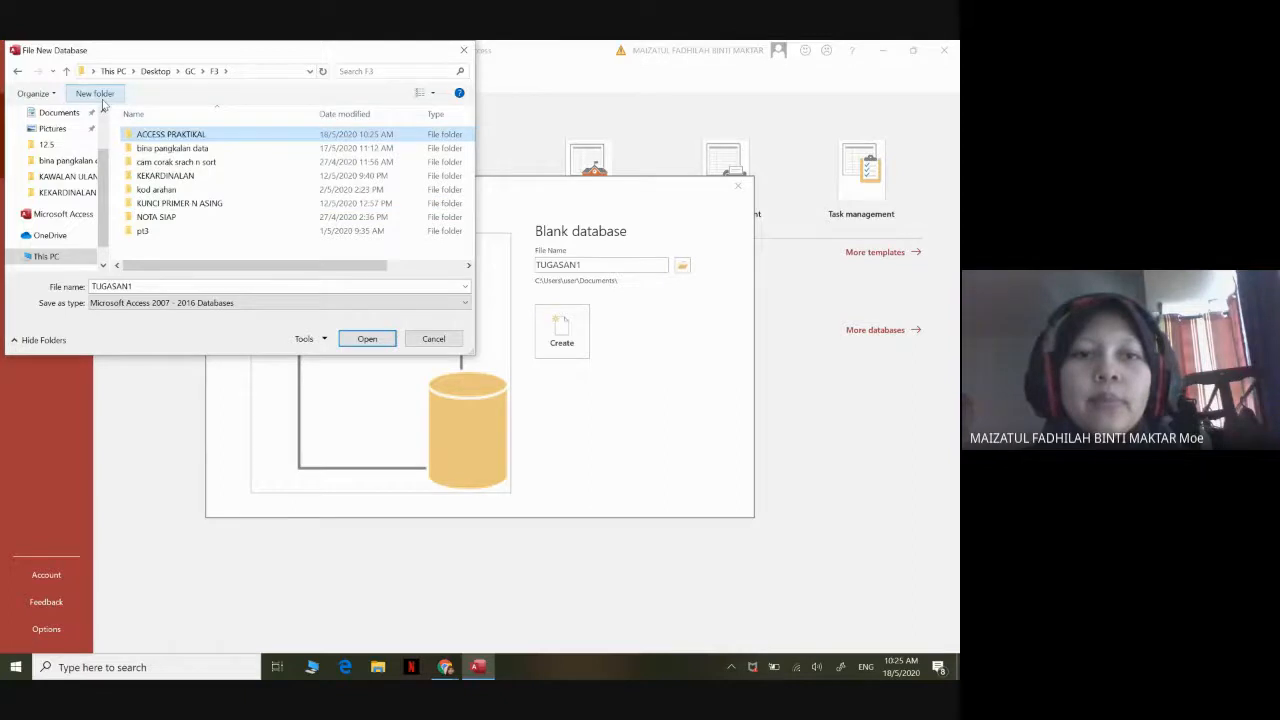
key("Return")
Choose the ACCESS PRAKTIKAL folder as the save location and create the TUGASAN1 database
left_click(367, 338)
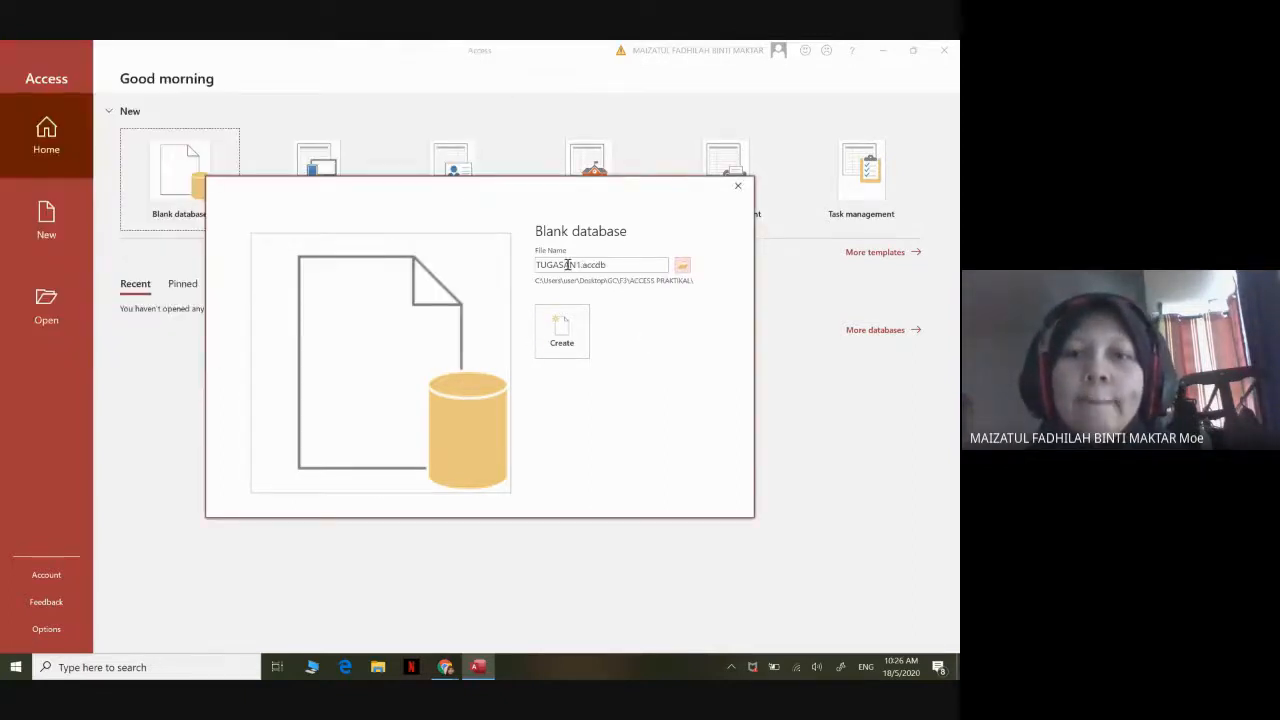
left_click_drag(537, 265, 603, 266)
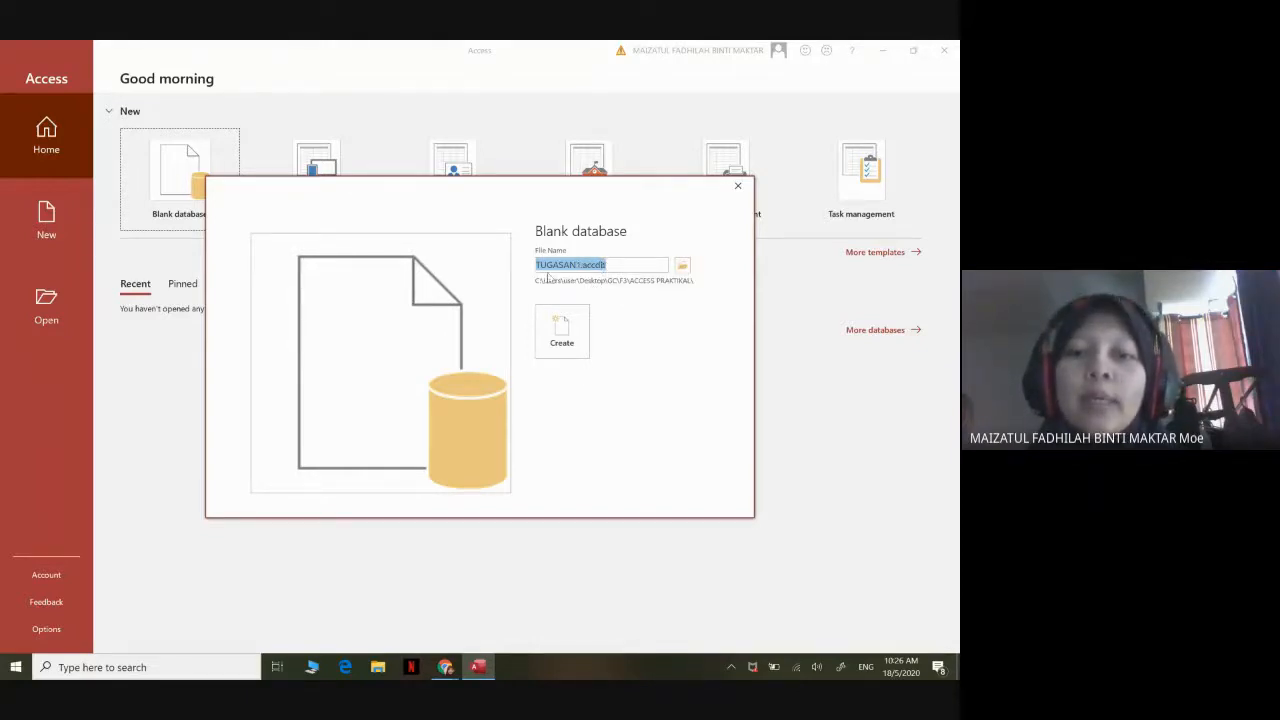
left_click(574, 335)
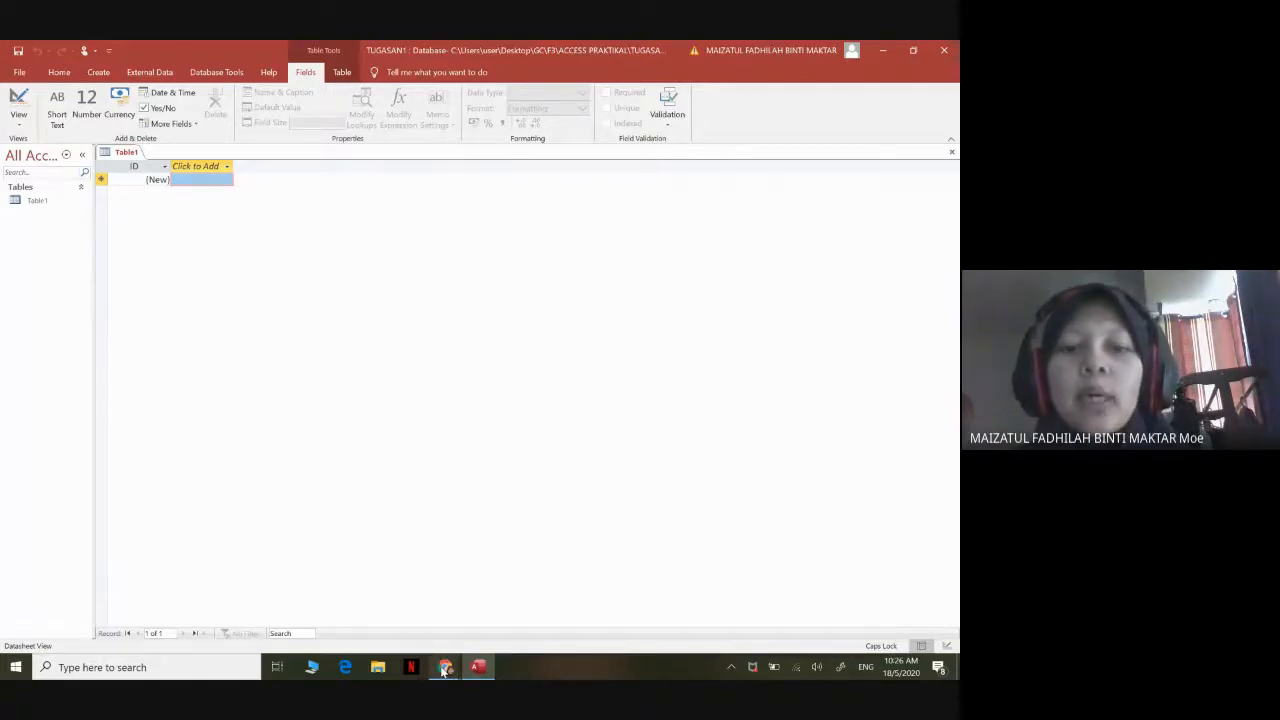
Switch Table1 to Design View, saving the table under the name MURID
mouse_move(444, 670)
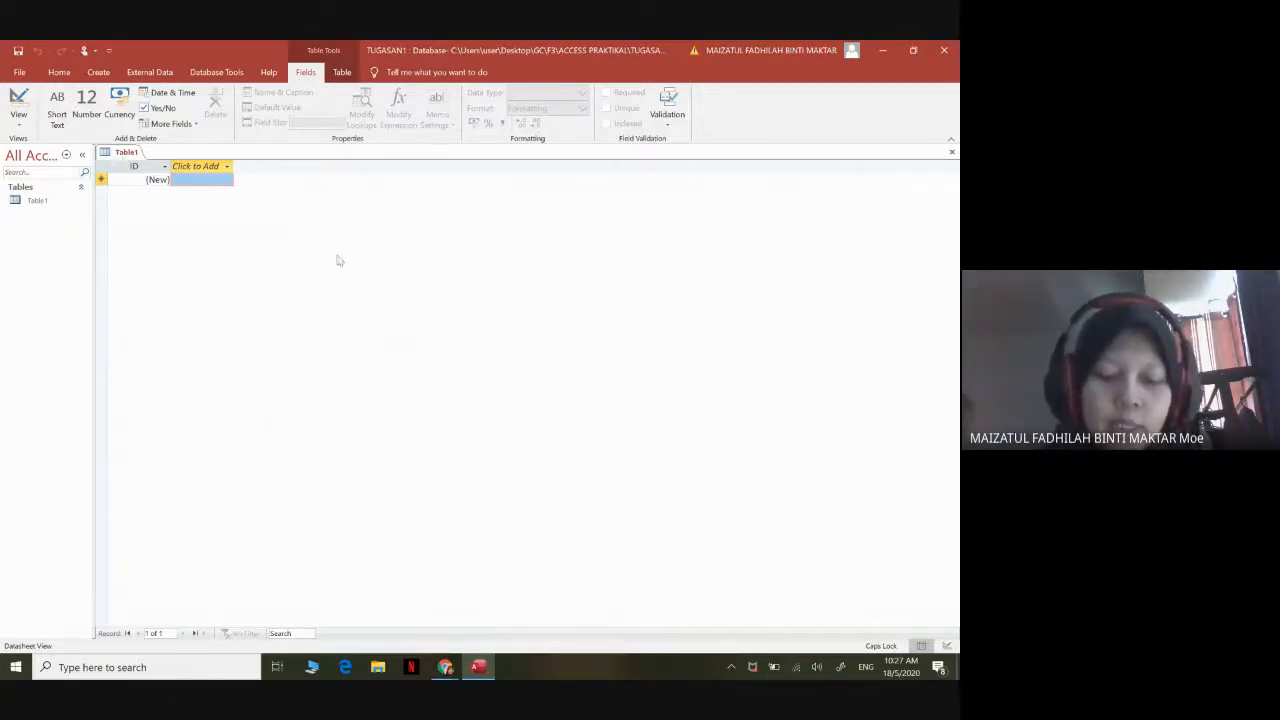
left_click(18, 100)
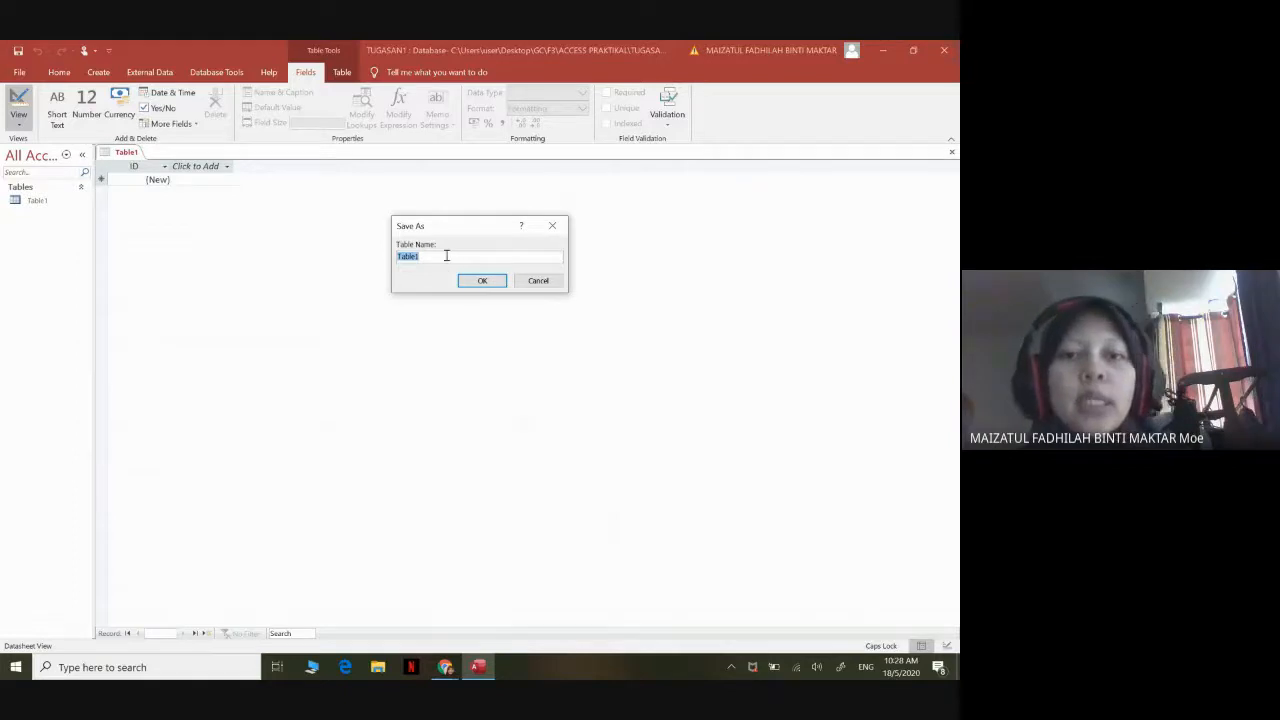
key("Caps_Lock")
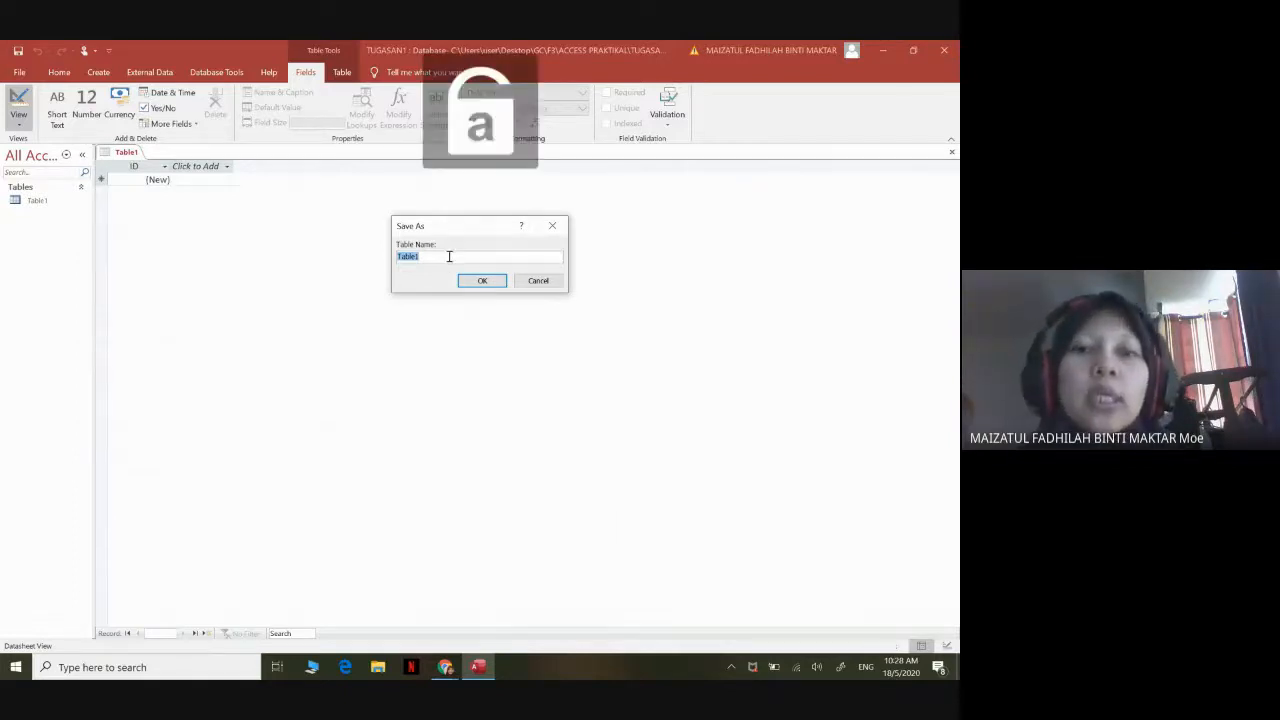
key("Caps_Lock")
type("MURID")
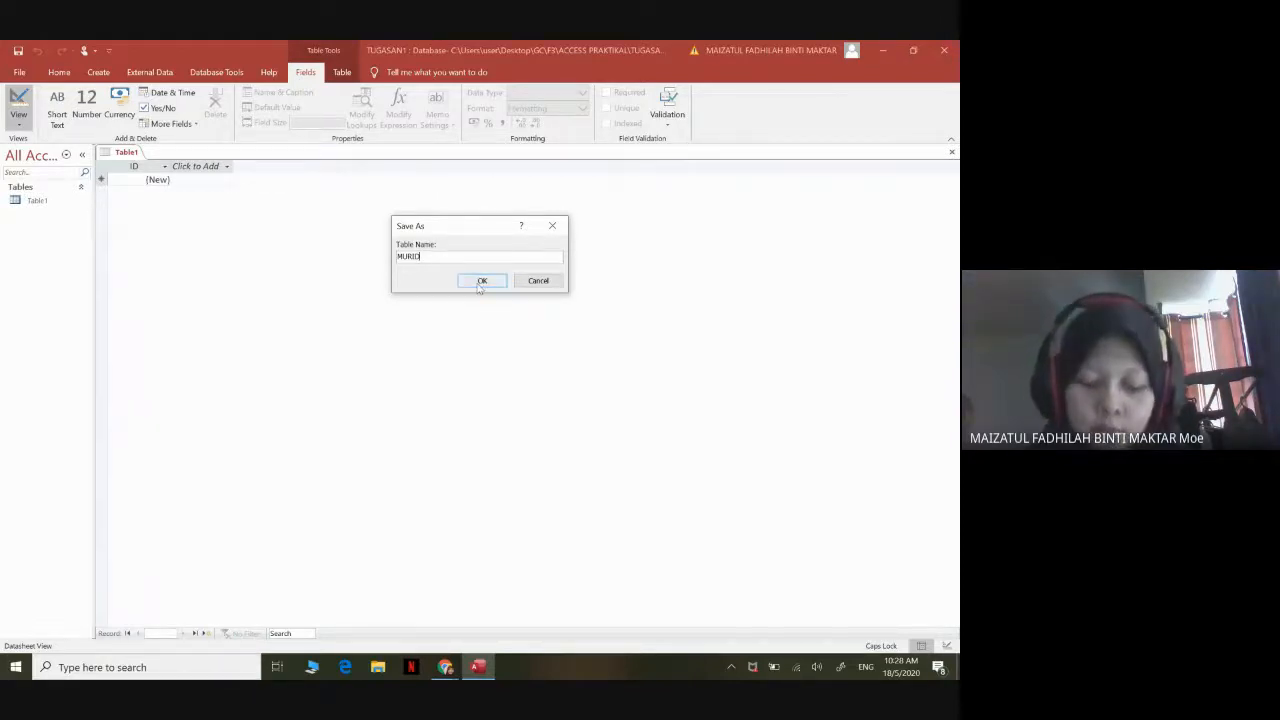
left_click(481, 281)
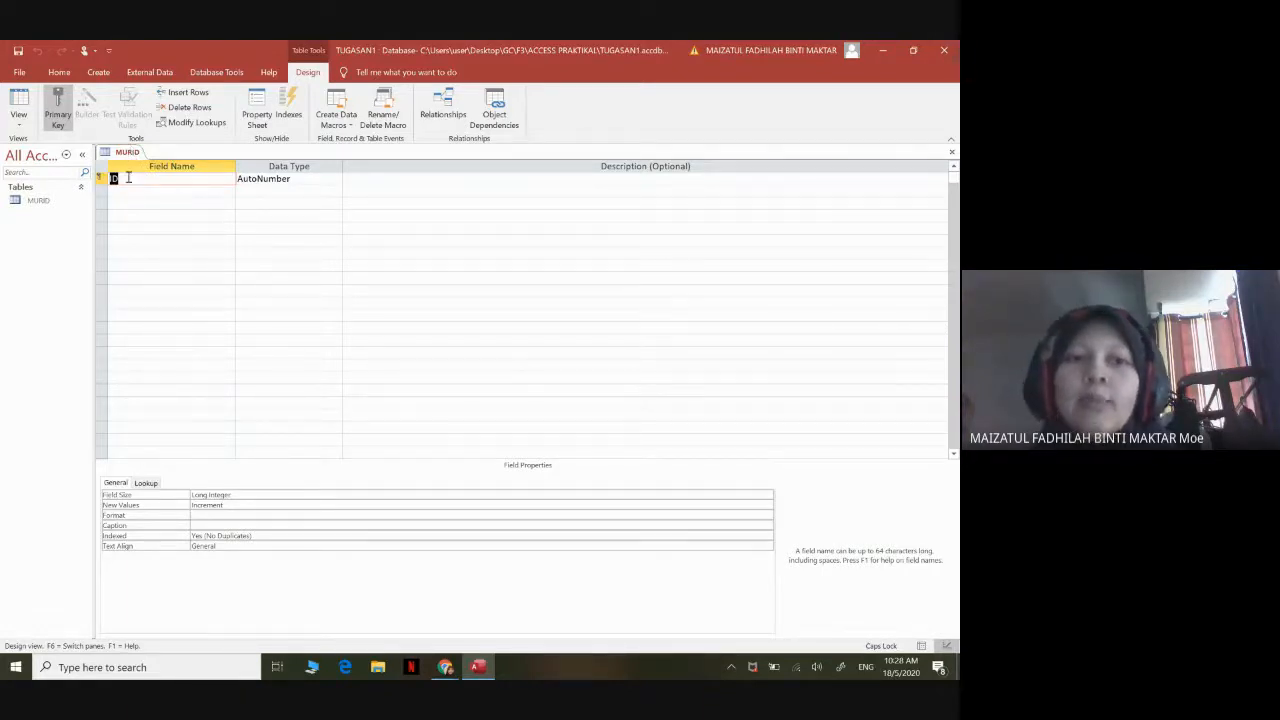
Switch to the 4.1.5 MEMBINA PANGKALAN DATA slideshow in Chrome and advance to slide 7 on building a table
left_click(128, 178)
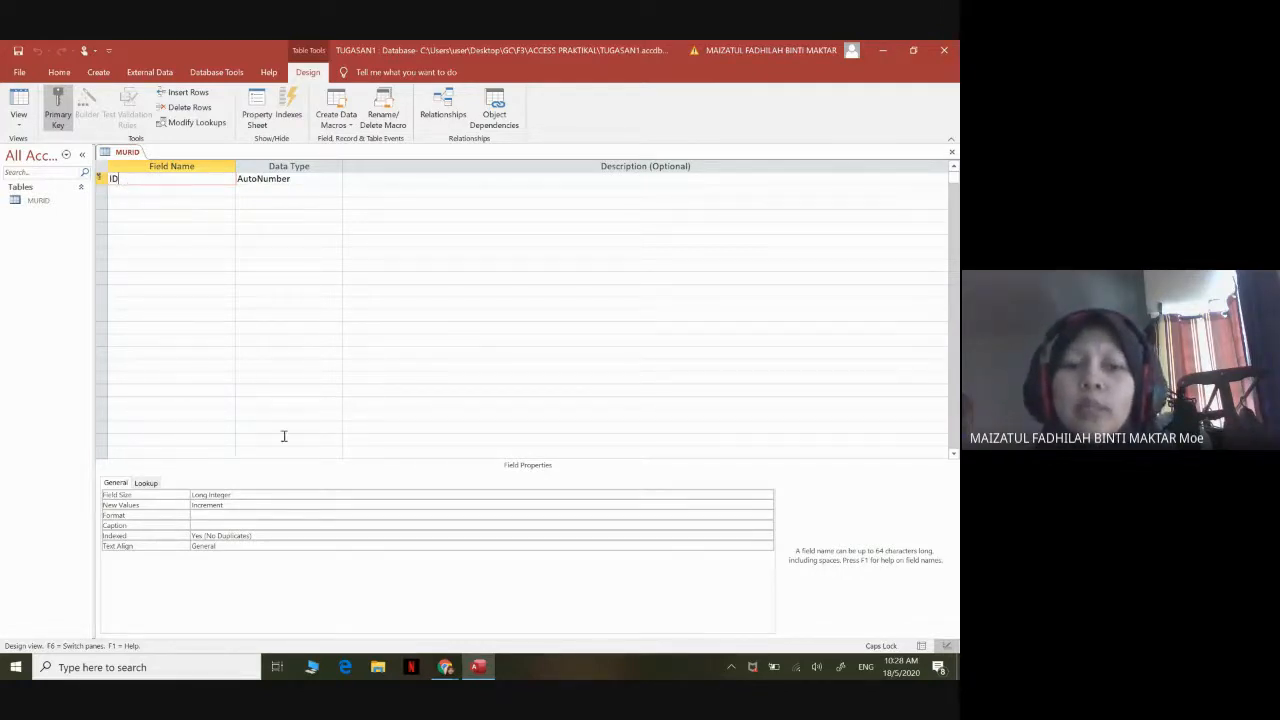
mouse_move(440, 668)
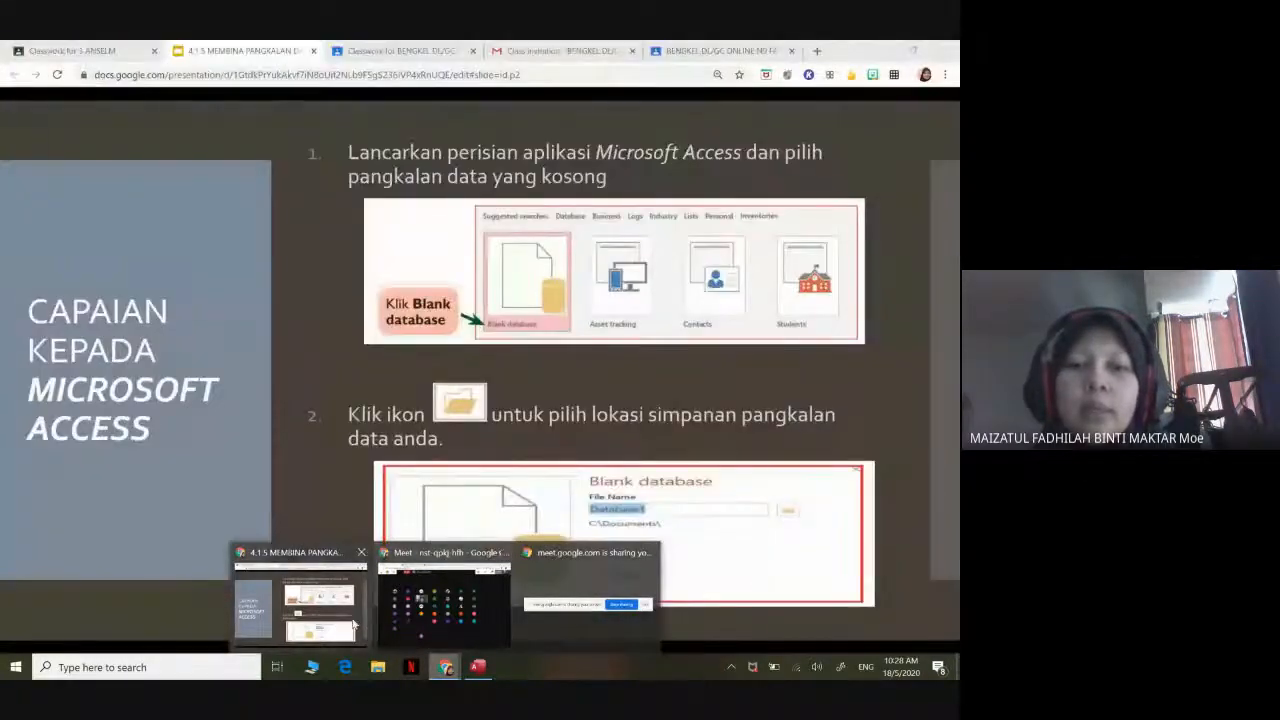
left_click(353, 625)
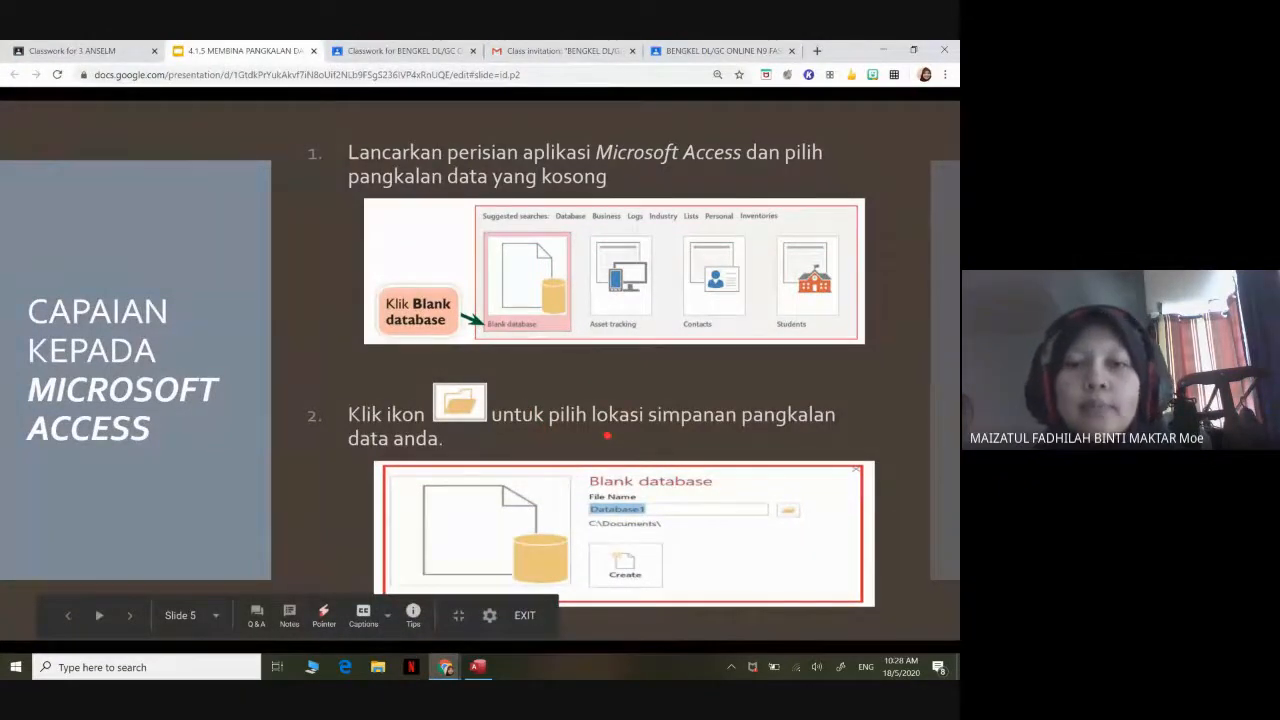
key("Right")
key("Right")
key("Right")
key("Right")
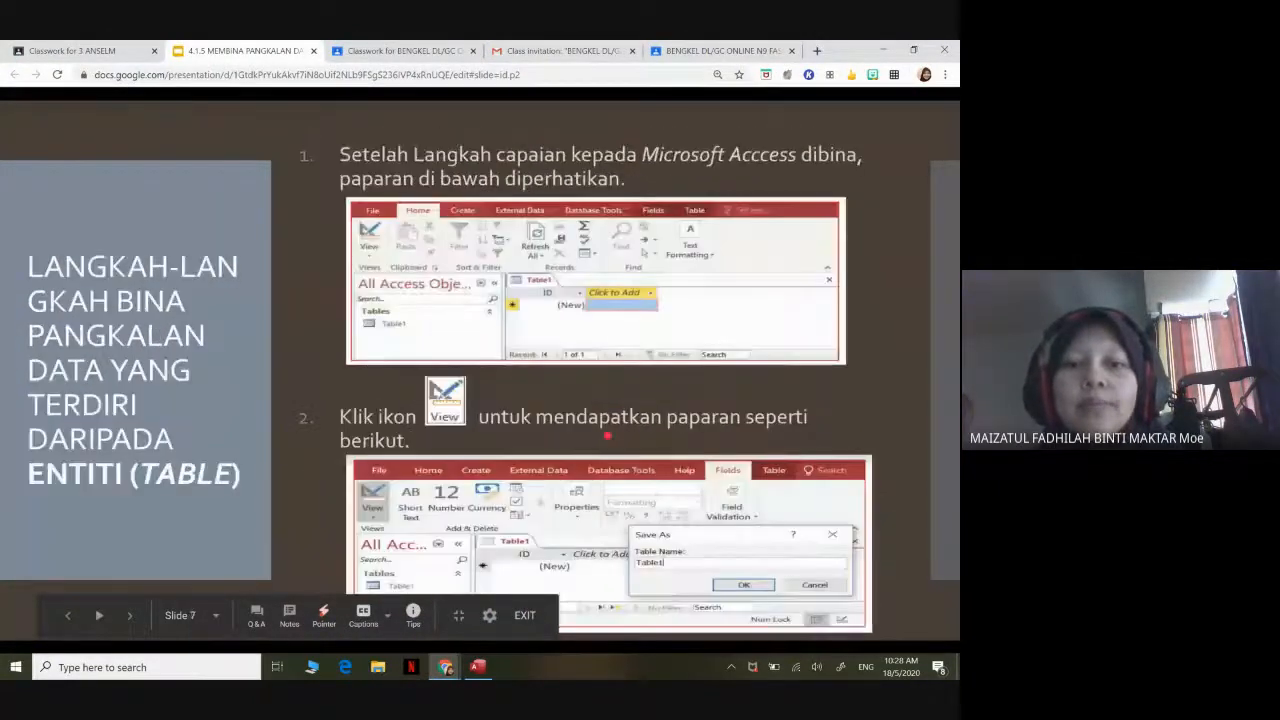
Show the JENIS – JENIS DATA slide and continue to slide 10 on creating the table's fields
key("Left")
key("Right")
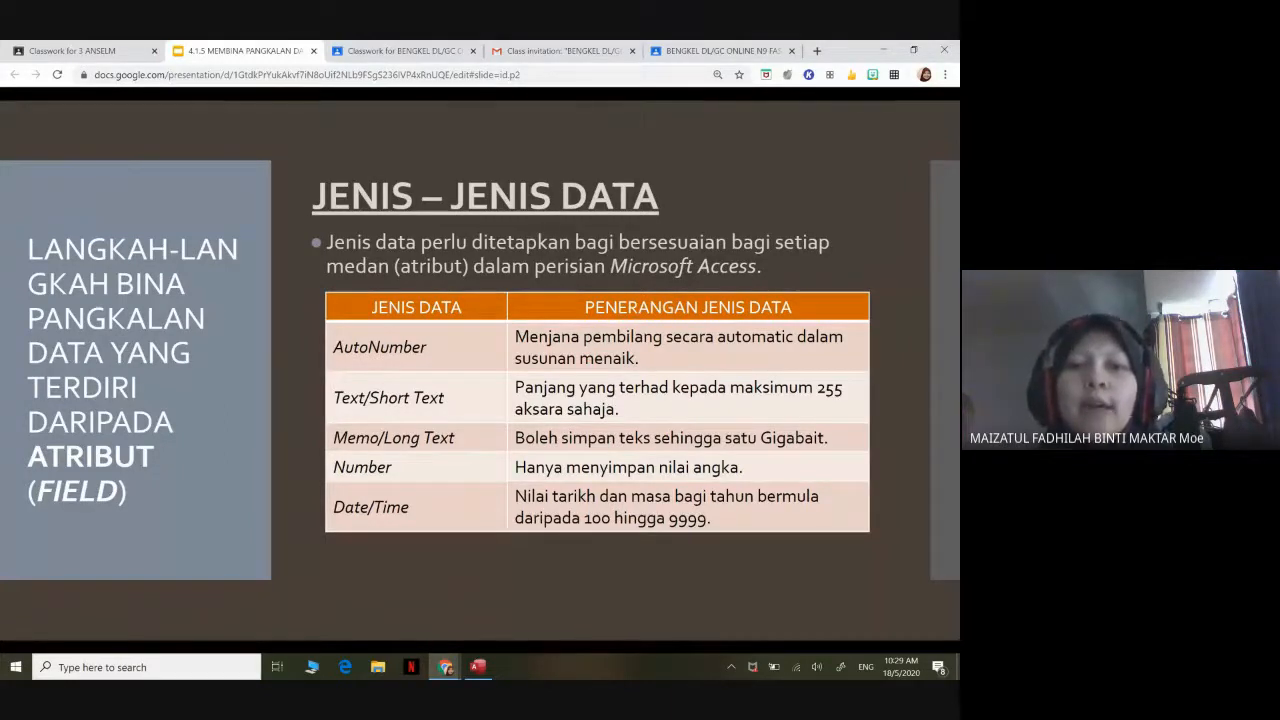
key("Right")
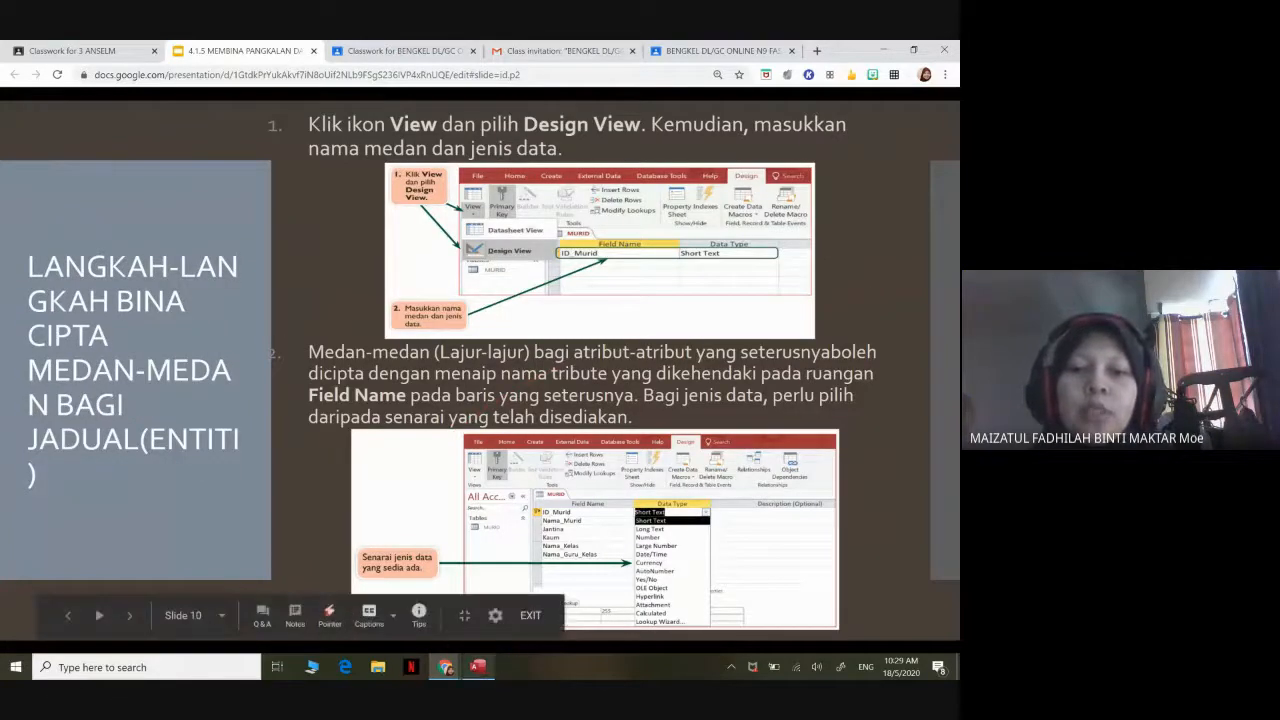
Switch to Access and rename the ID field of the MURID table to ID_Murid
left_click(478, 667)
left_click(124, 184)
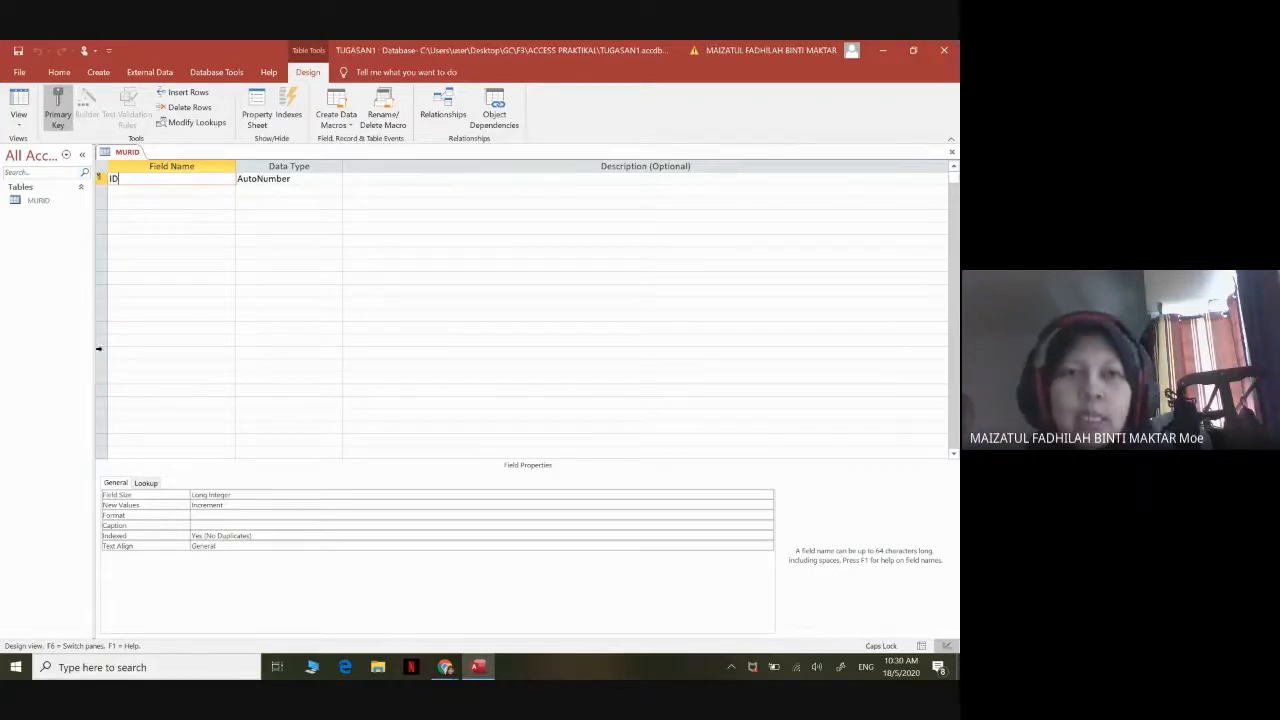
left_click(18, 127)
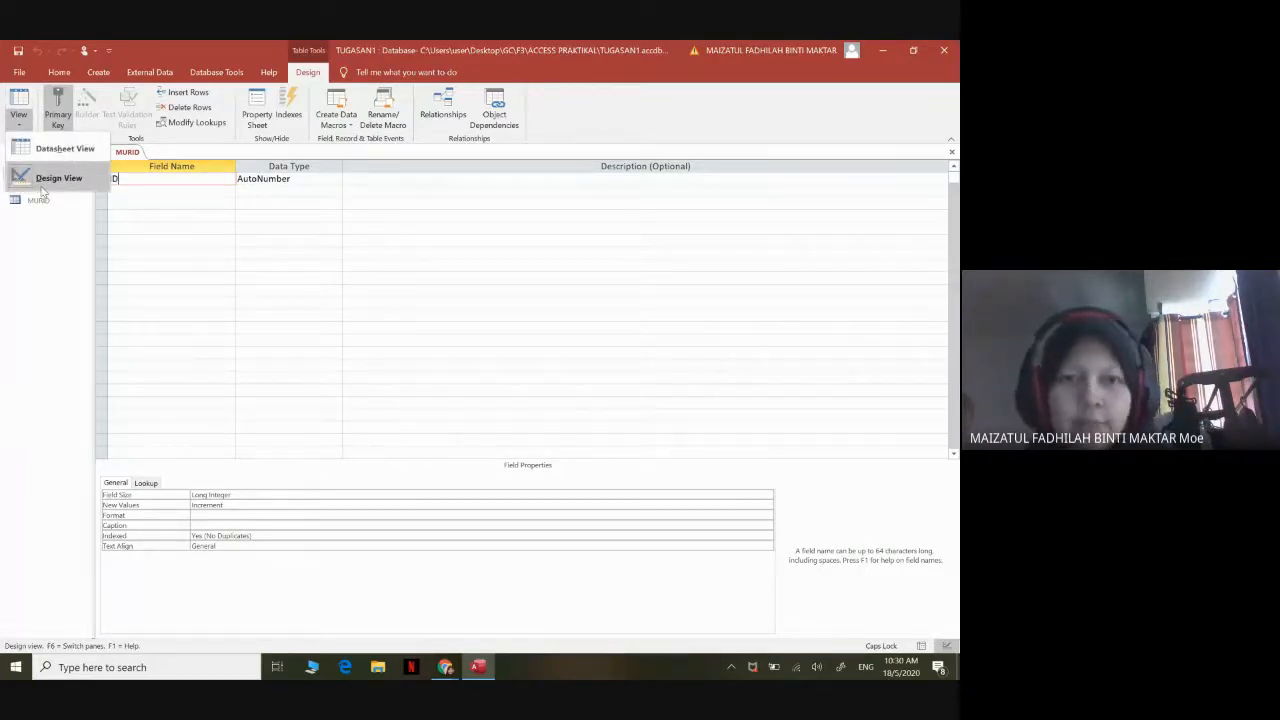
left_click(42, 186)
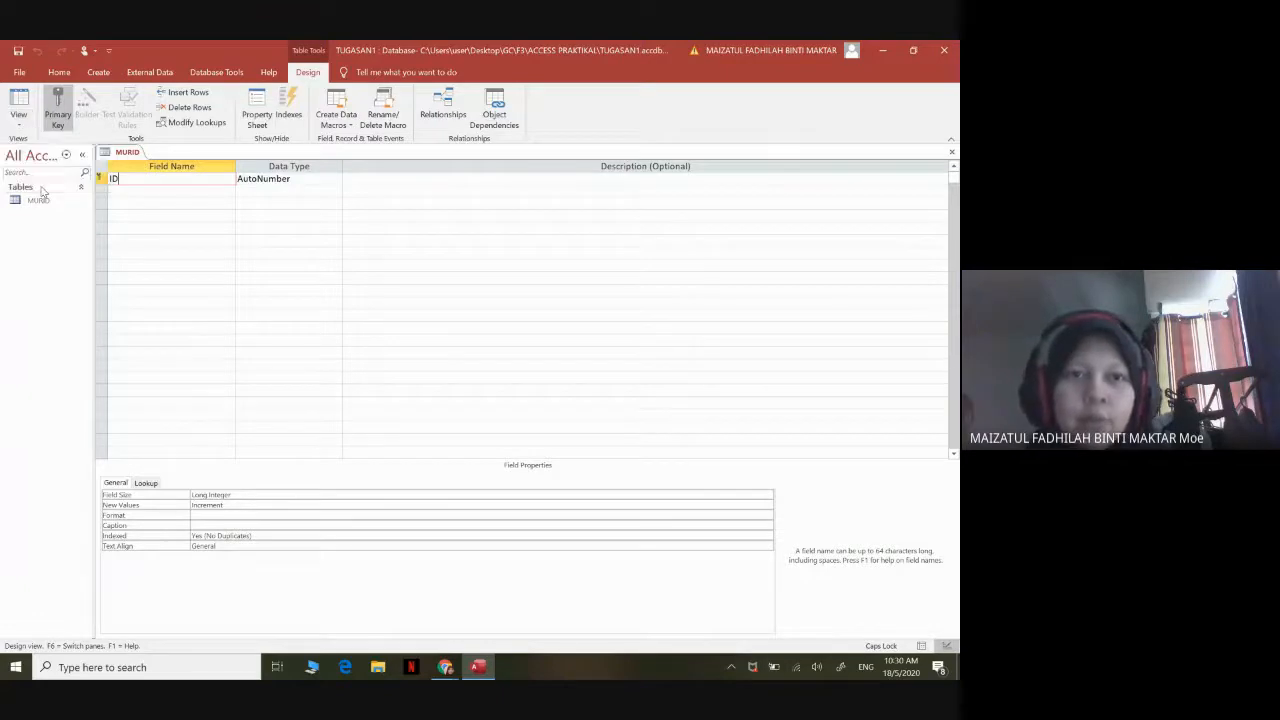
left_click(144, 177)
left_click(18, 122)
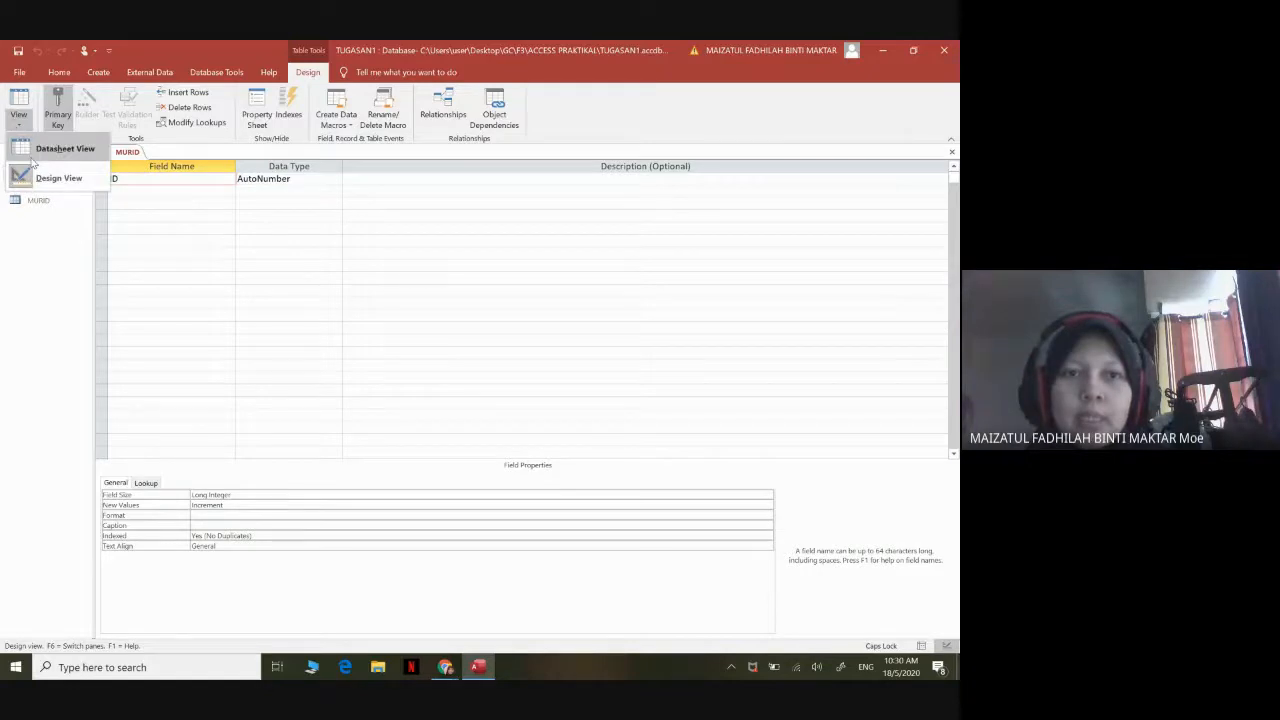
left_click(159, 187)
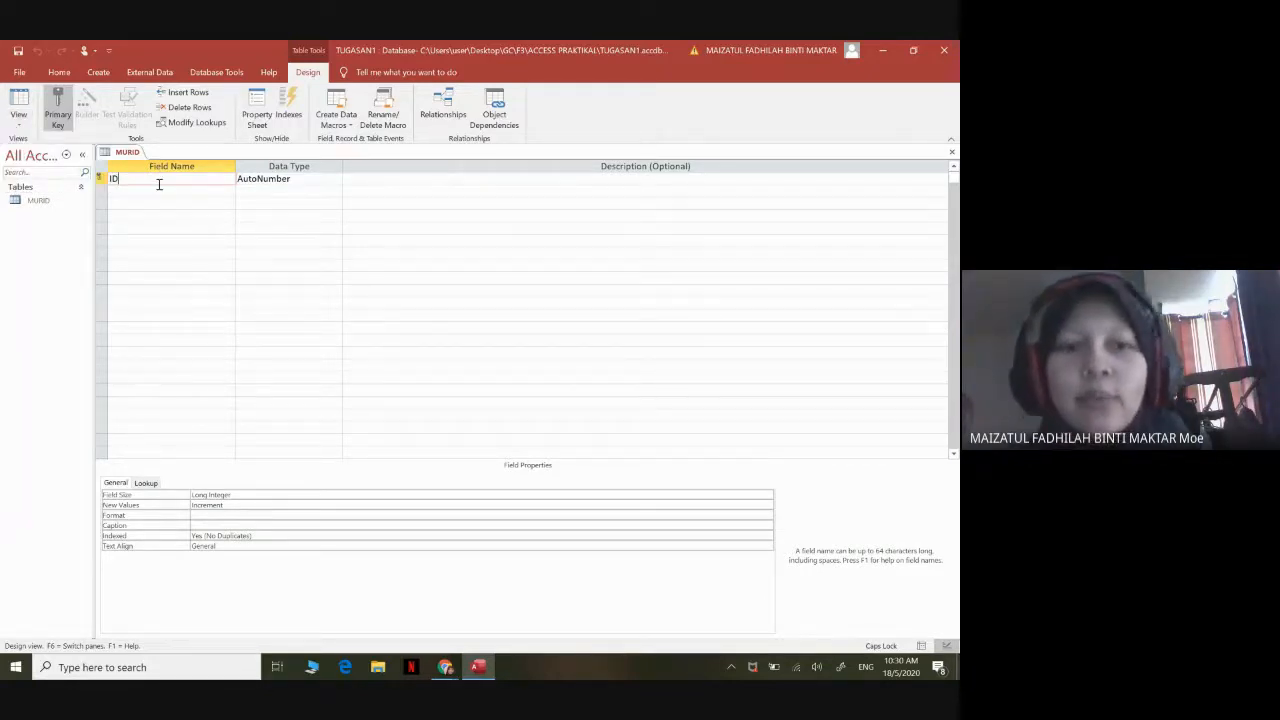
key("Caps_Lock")
key("Caps_Lock")
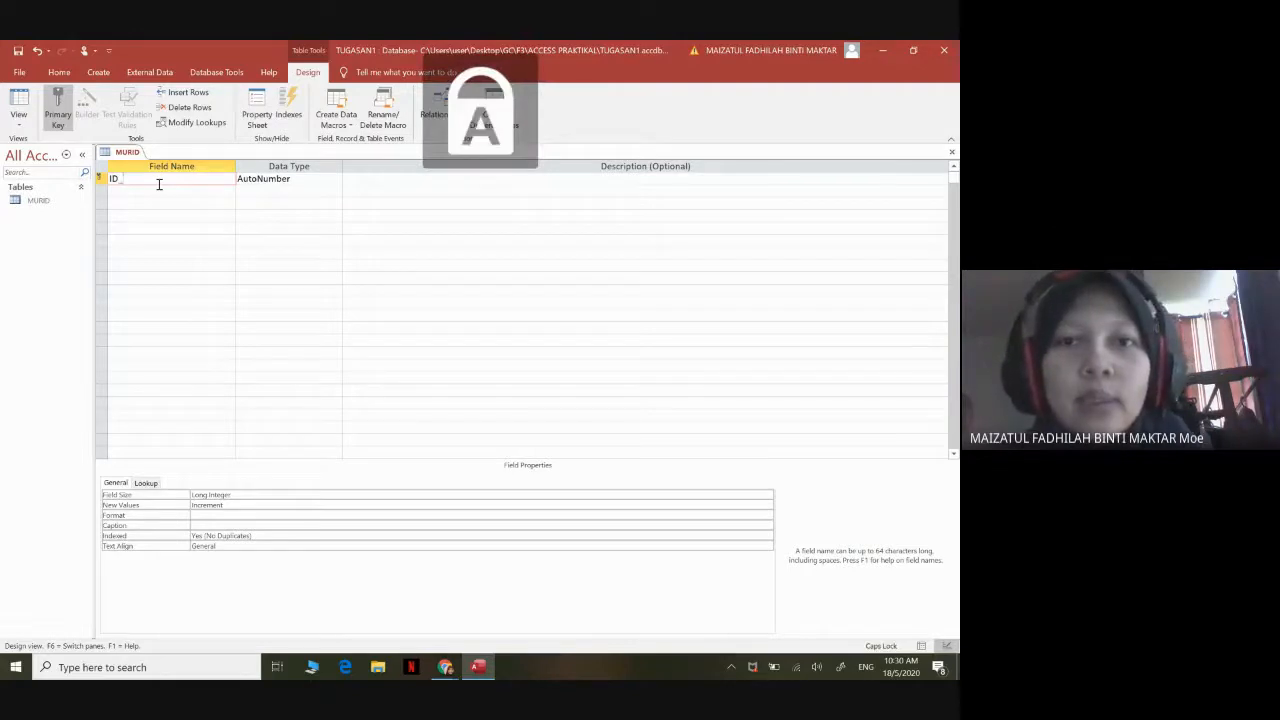
type("M")
key("Caps_Lock")
type("urid")
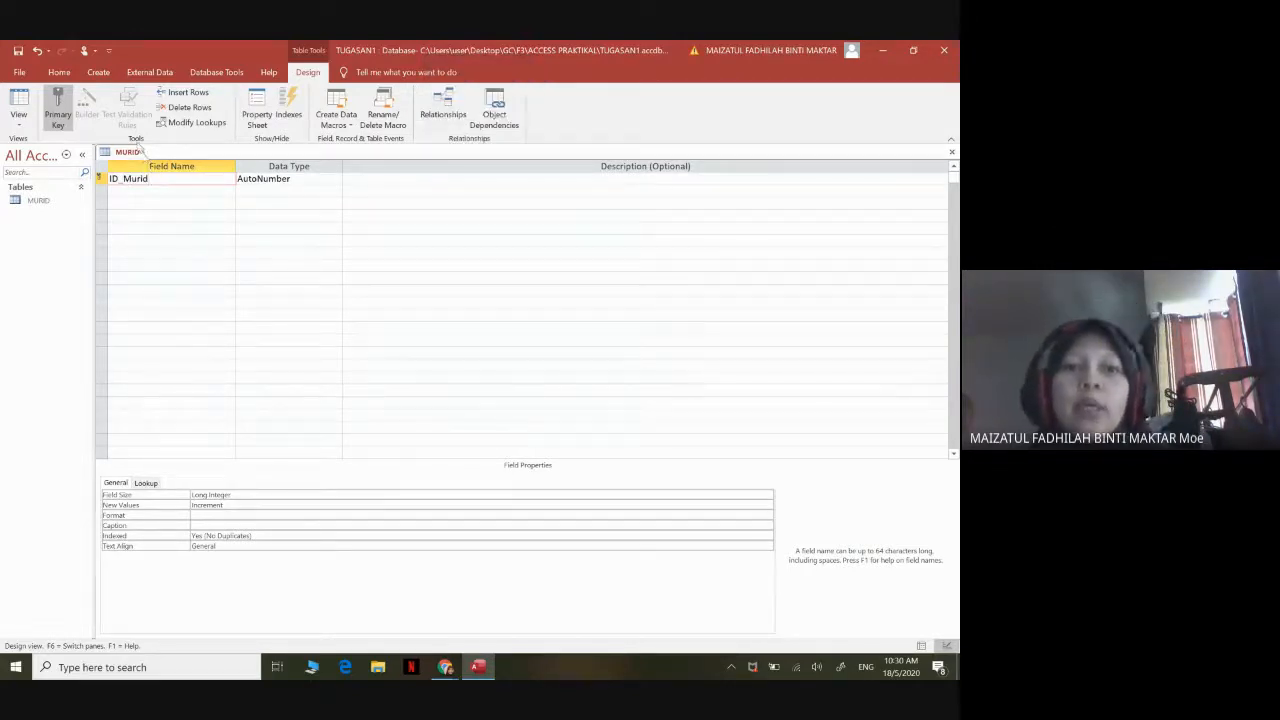
Change the data type of the ID_Murid field to Short Text
left_click_drag(160, 184, 98, 180)
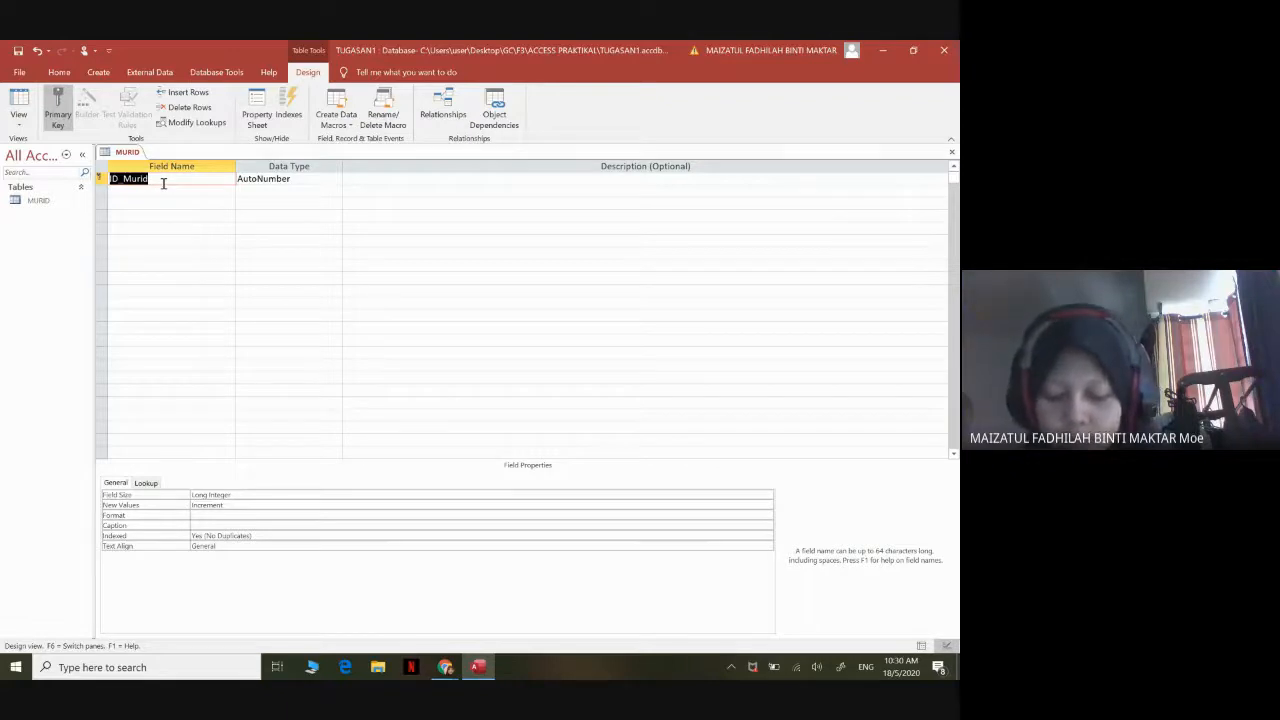
left_click(297, 178)
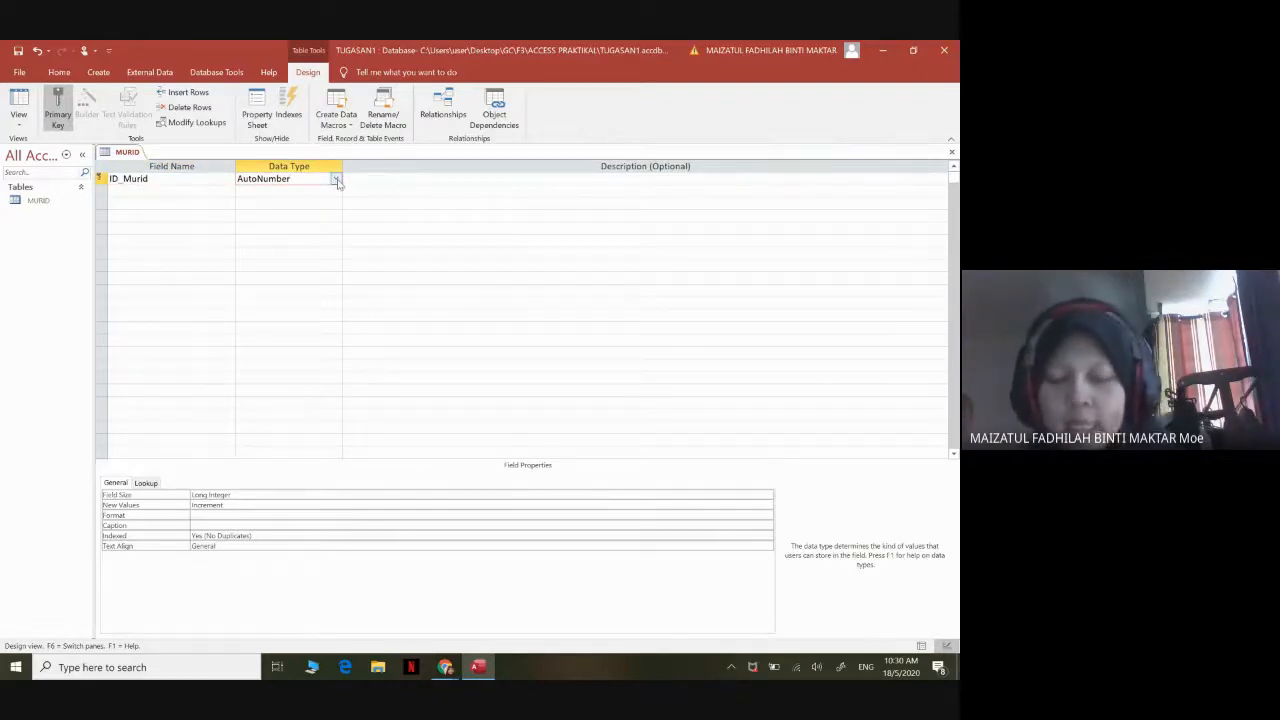
left_click(336, 180)
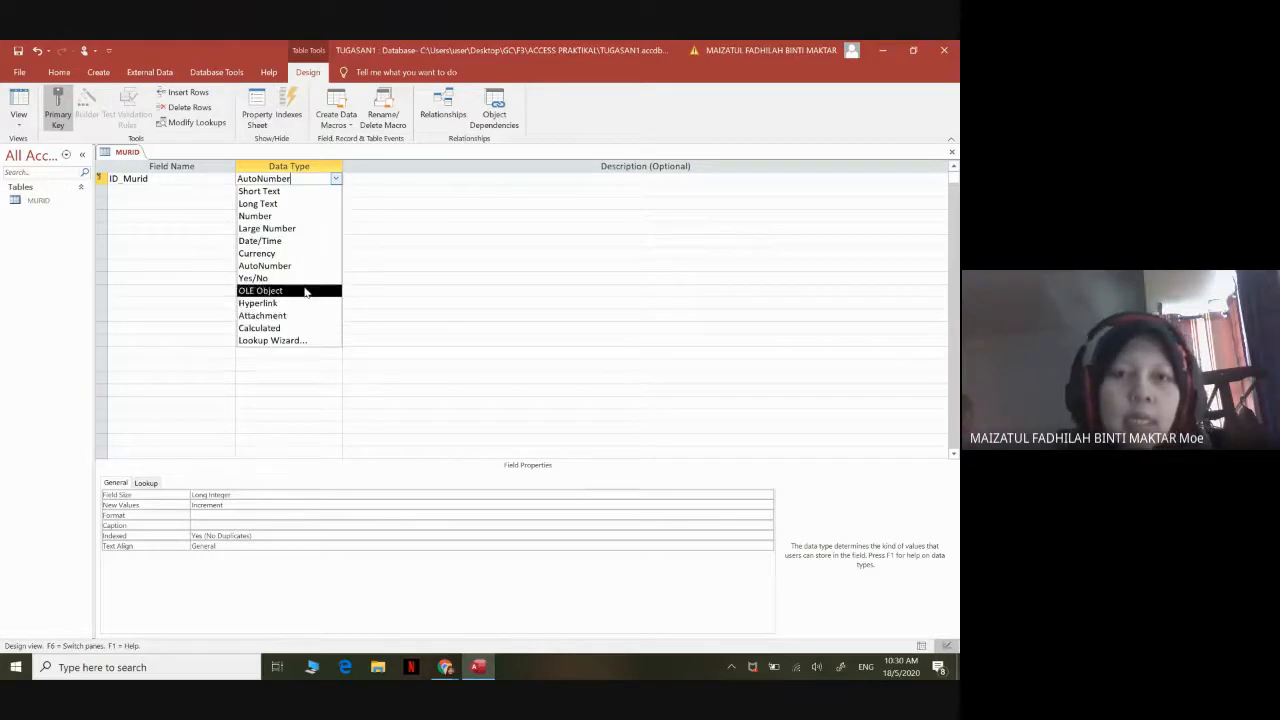
left_click(314, 194)
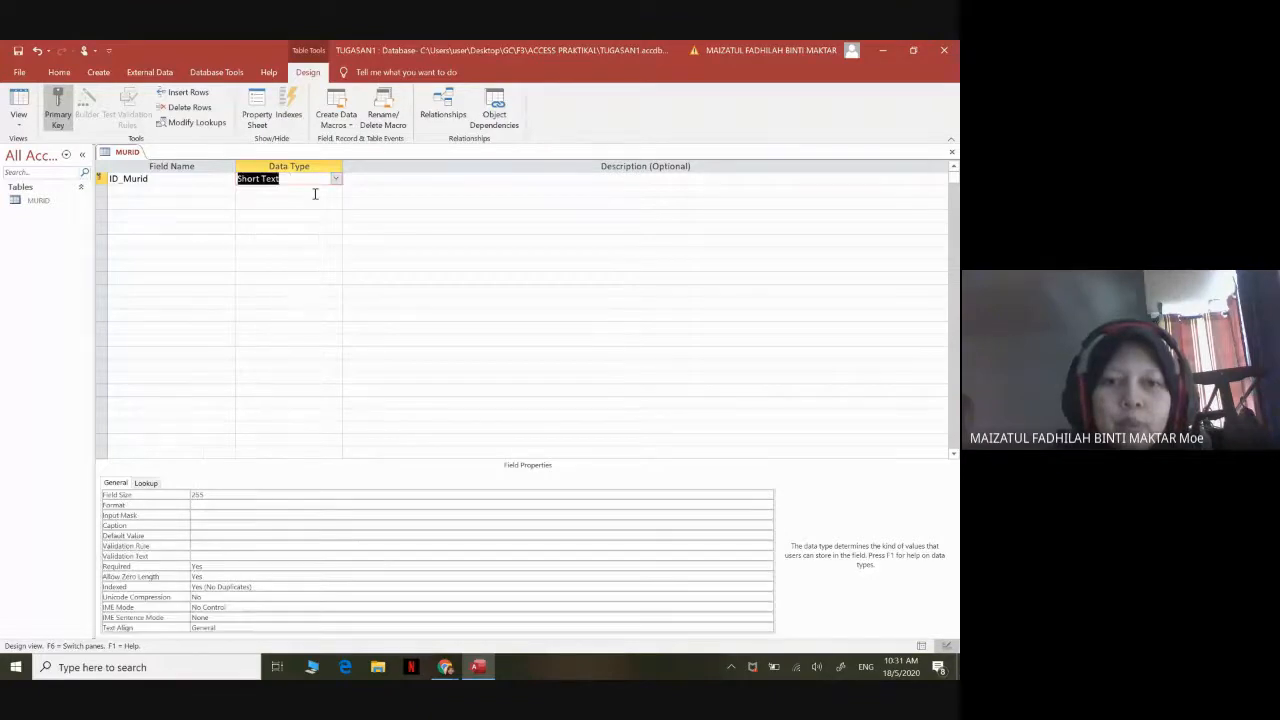
Add a second field named Nama_Murid with the Short Text data type below ID_Murid
left_click(141, 199)
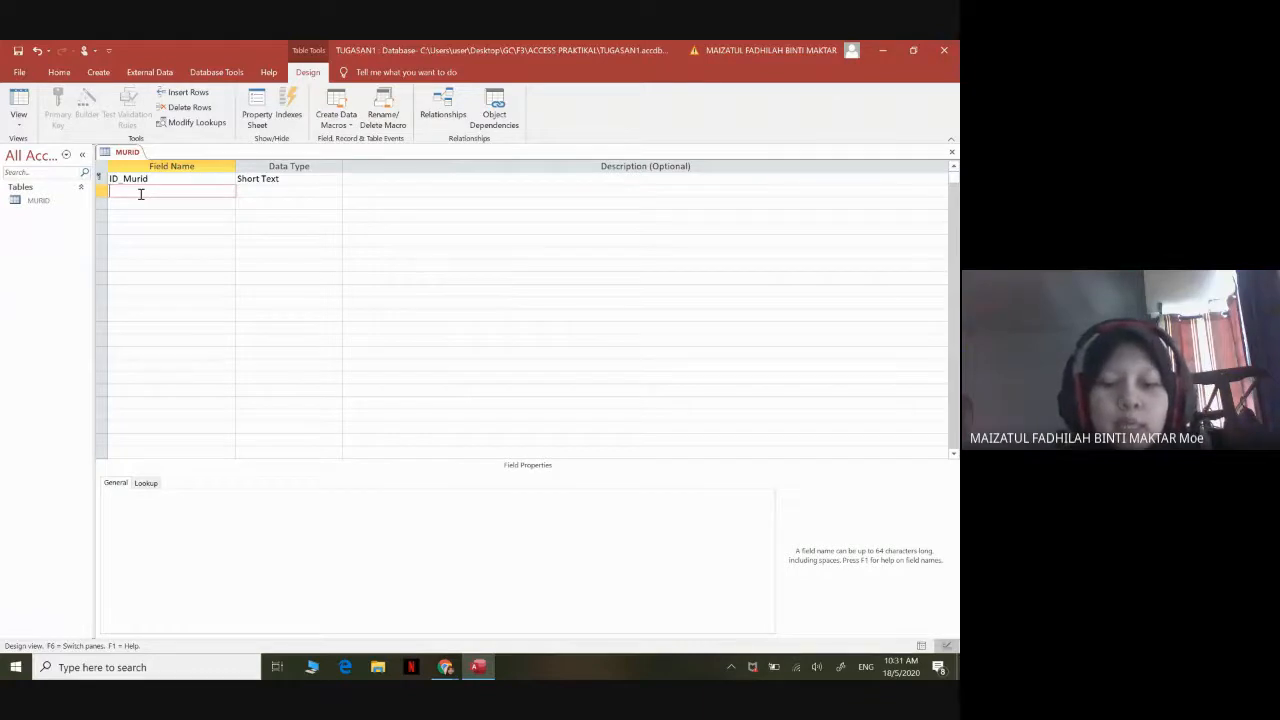
key("Caps_Lock")
type("N")
key("Caps_Lock")
type("ama_")
key("Caps_Lock")
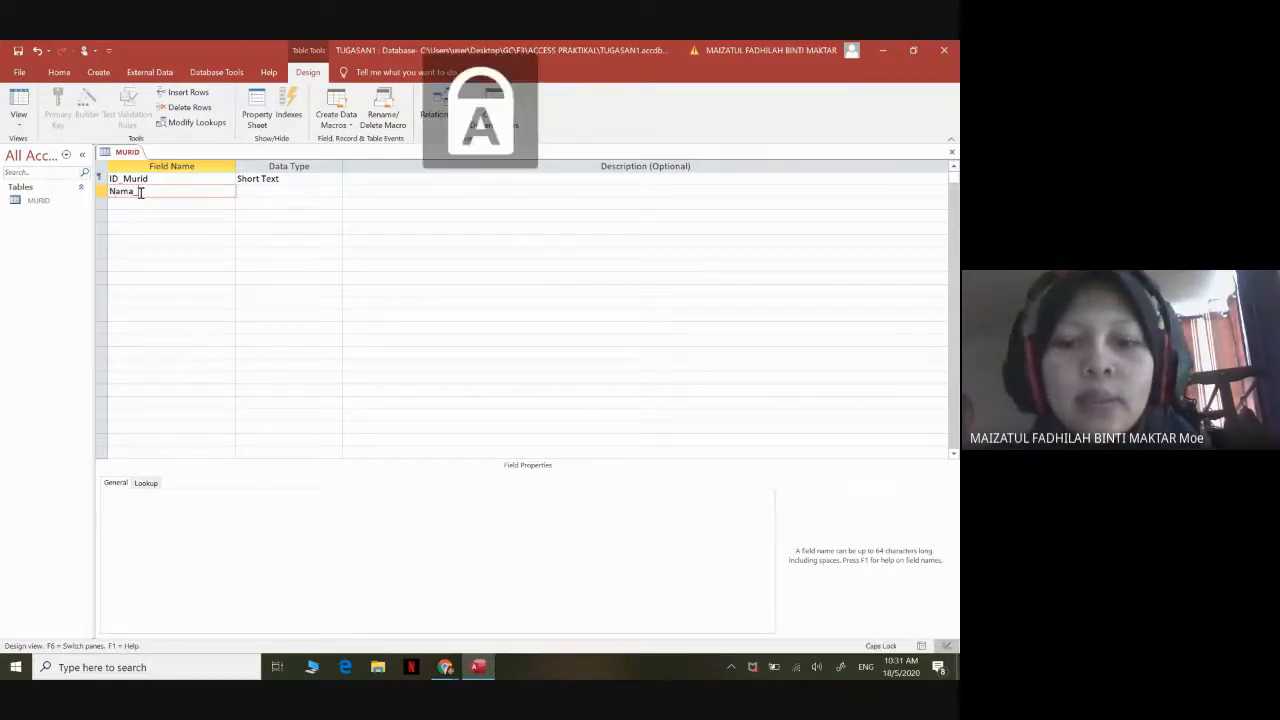
type("M")
key("Caps_Lock")
type("urid")
key("Tab")
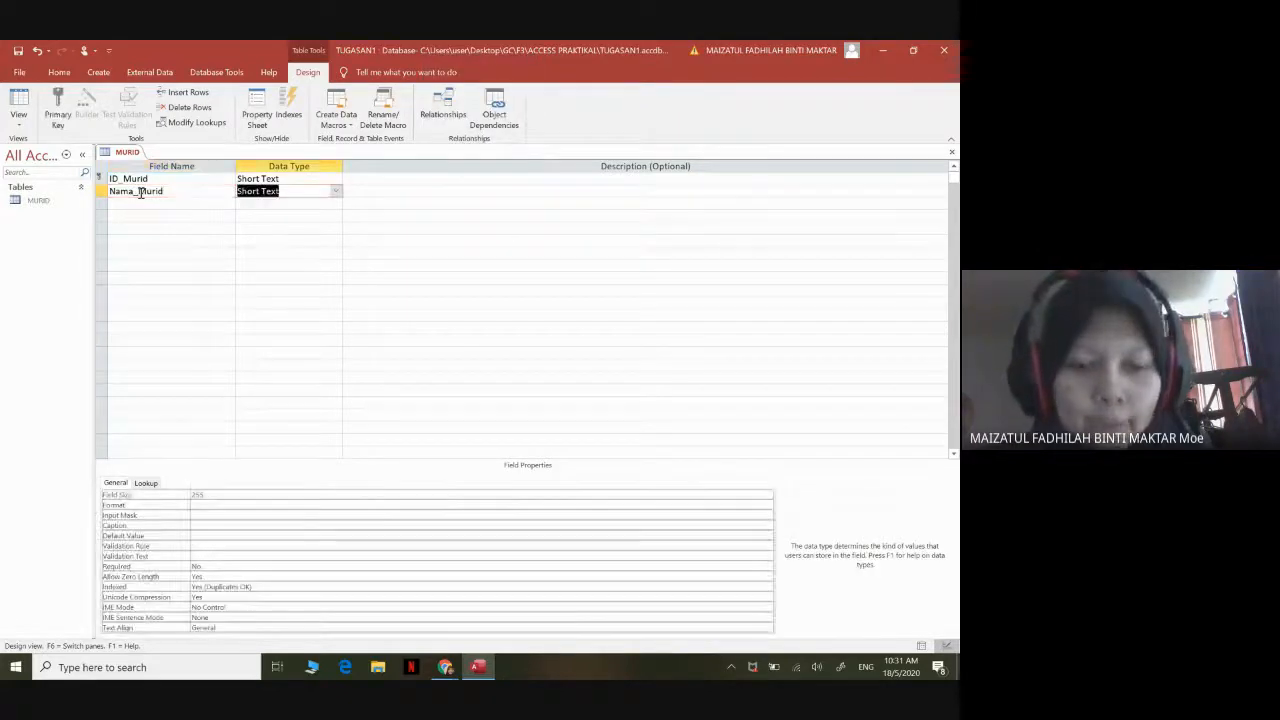
key("Tab")
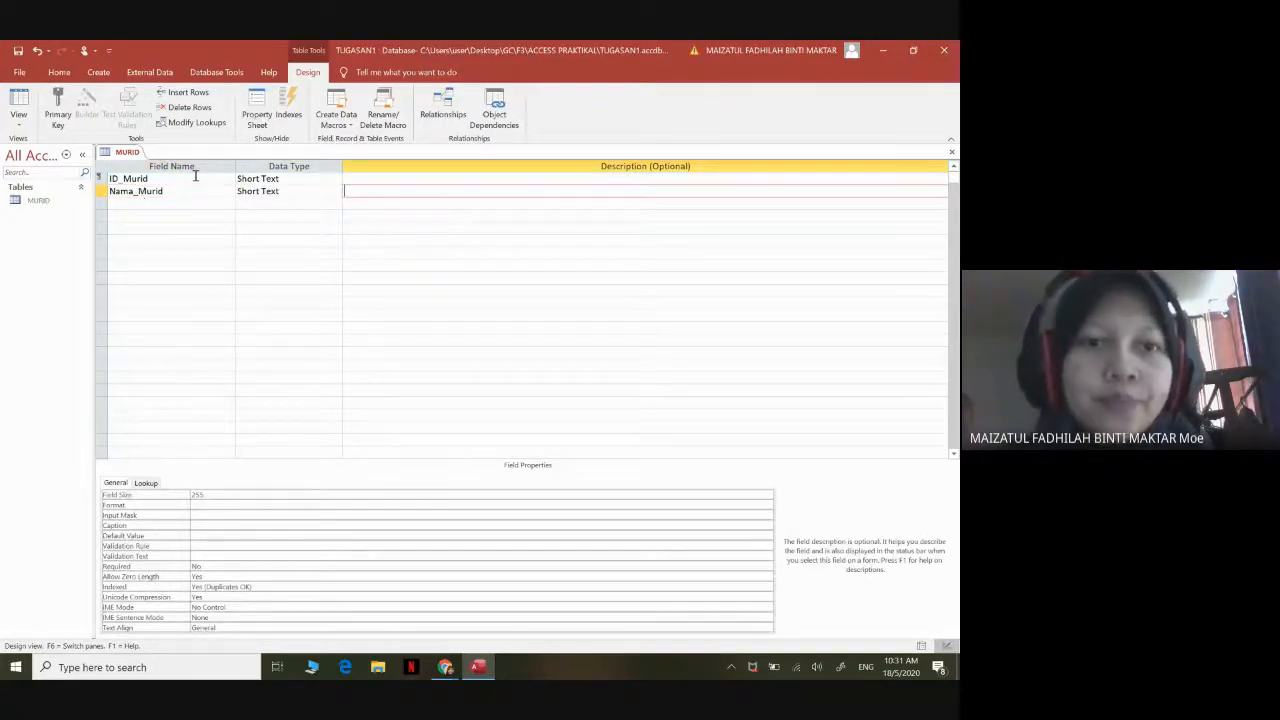
Add a third field named Jantina with the Short Text data type to the MURID table
left_click(183, 210)
left_click(185, 200)
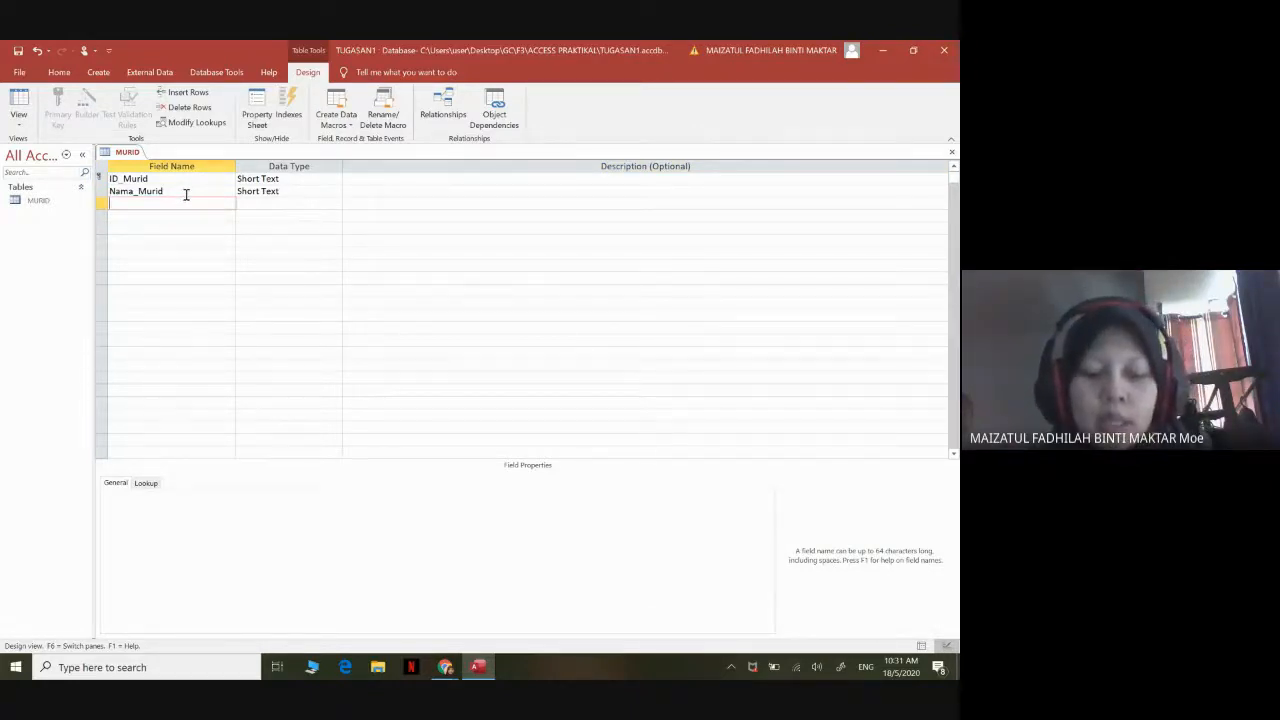
key("Caps_Lock")
type("J")
key("Caps_Lock")
type("antina")
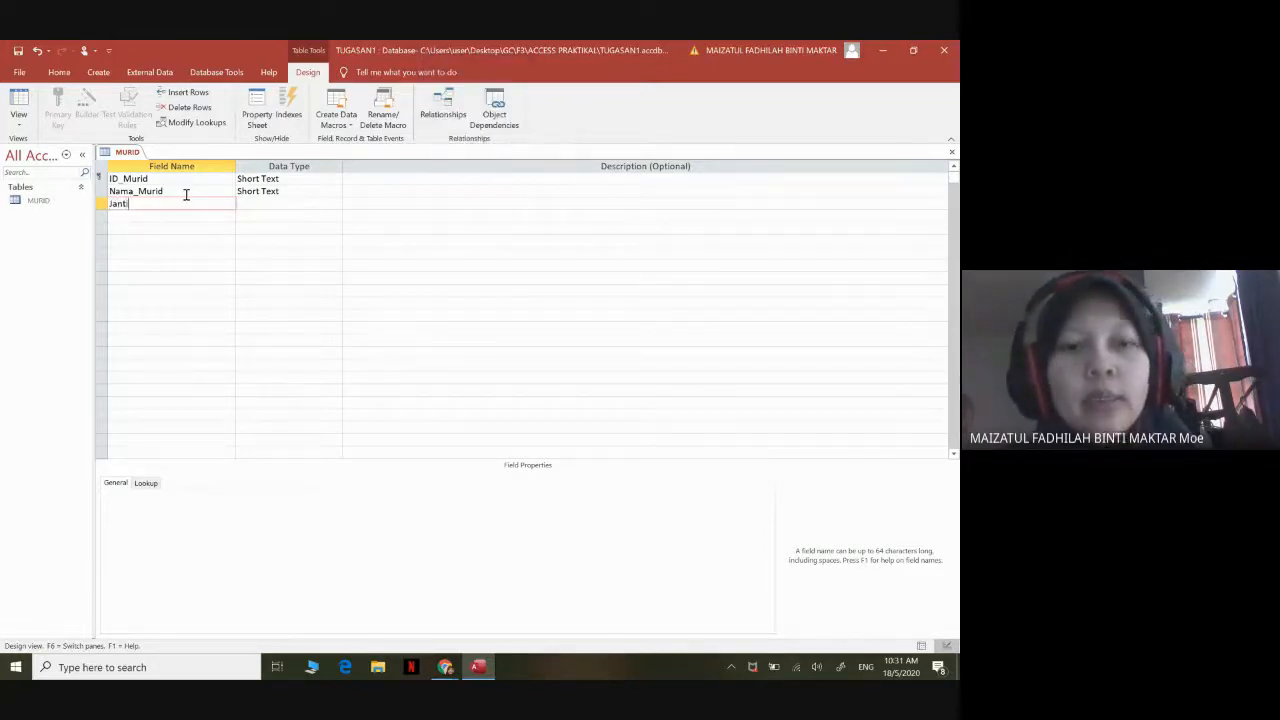
key("Tab")
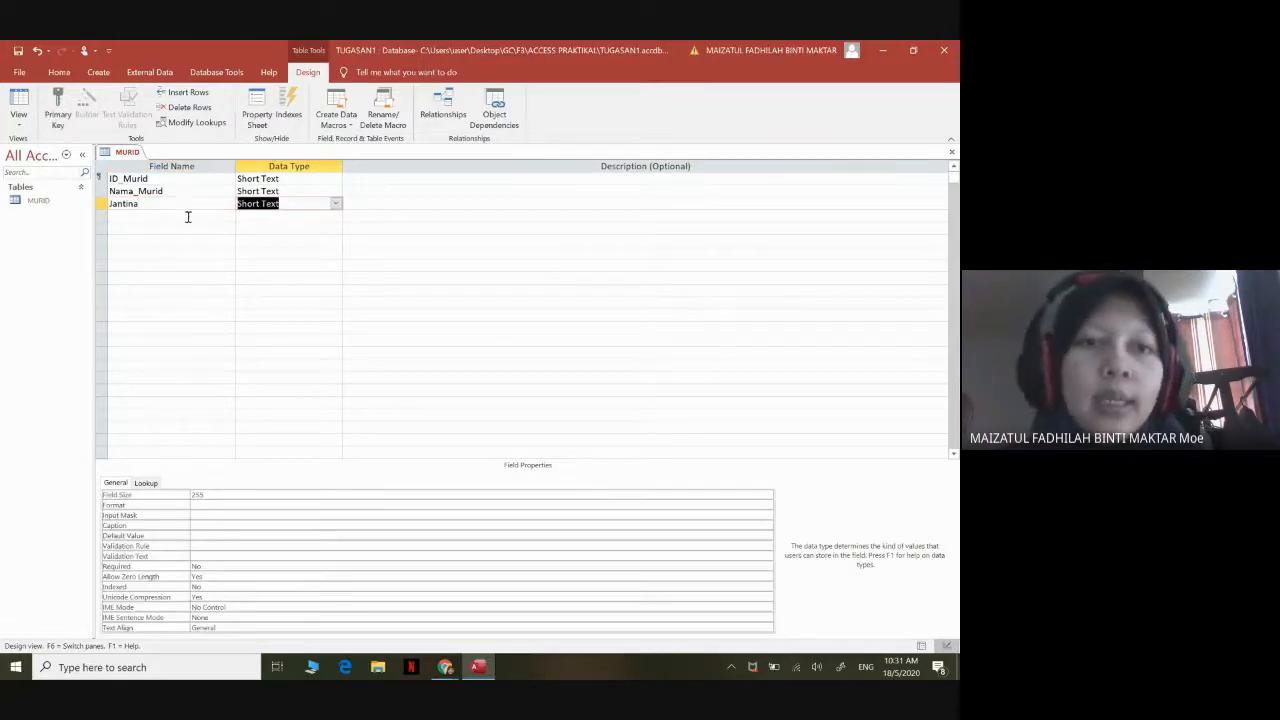
Add a field named Kaum with the Short Text data type below Jantina
left_click(187, 216)
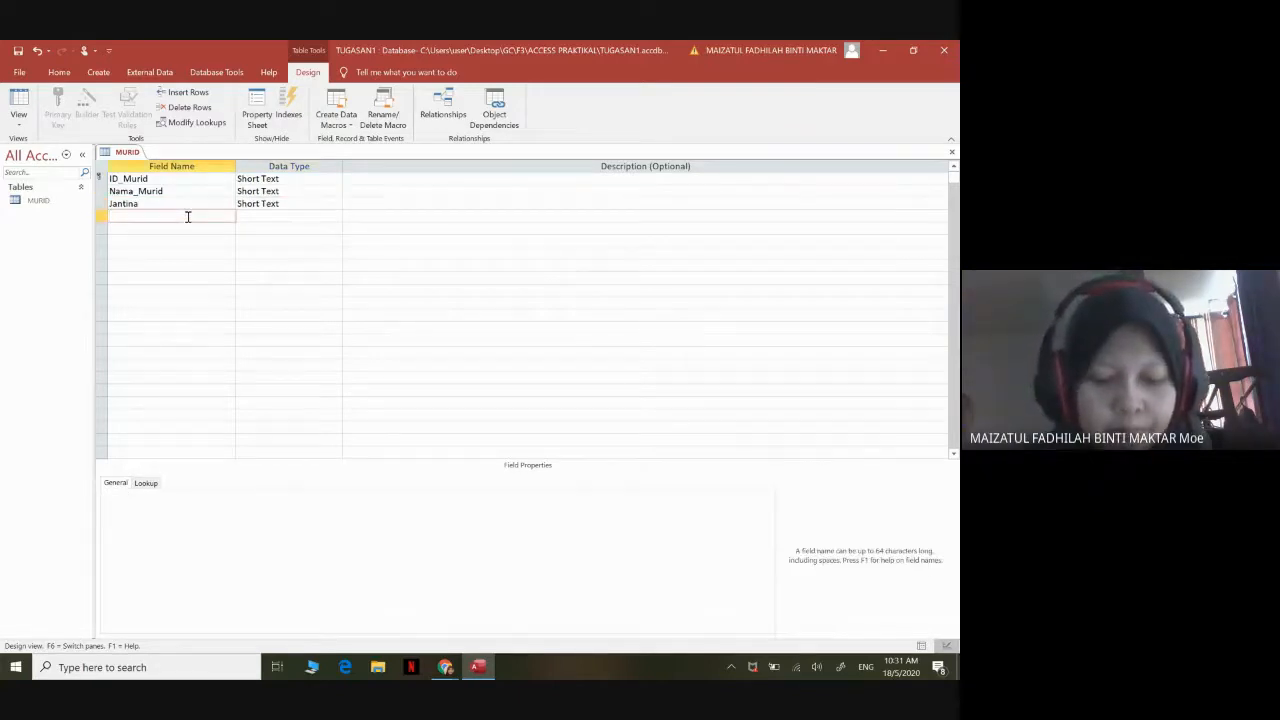
key("Caps_Lock")
type("K")
key("Caps_Lock")
type("aum")
key("Tab")
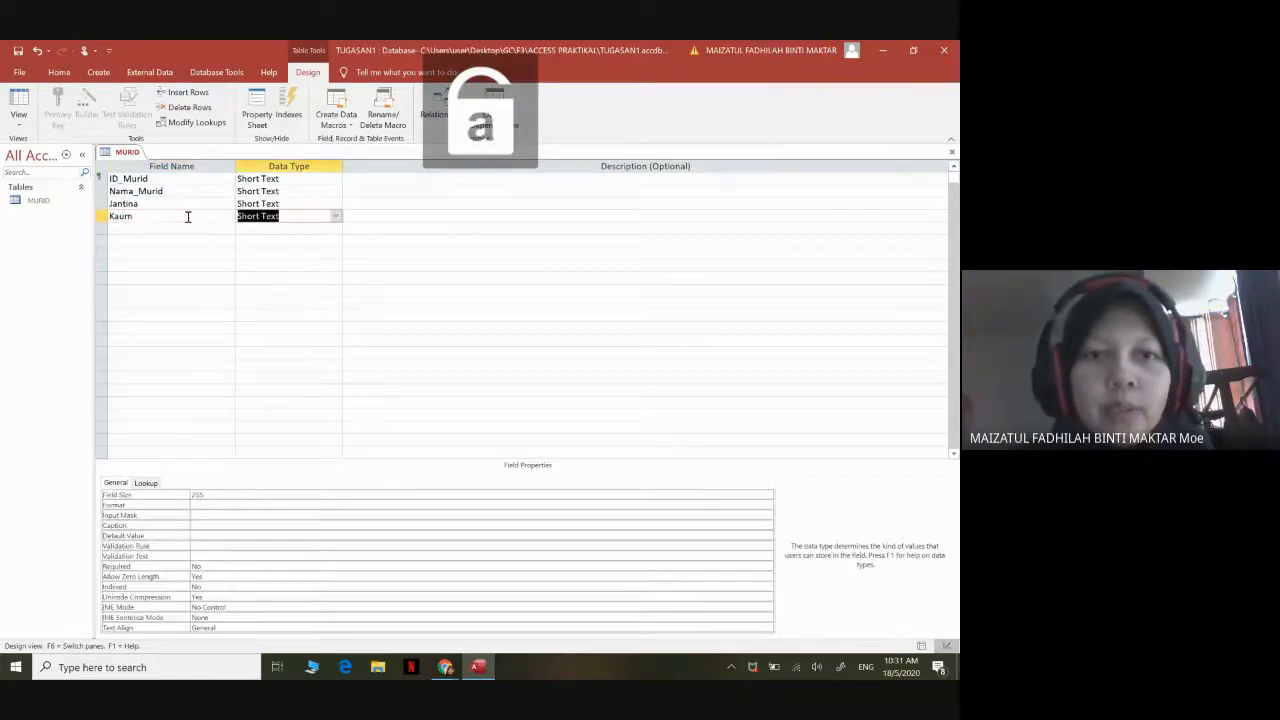
Add a field named Nama_Kelas with the Short Text data type below Kaum
left_click(121, 226)
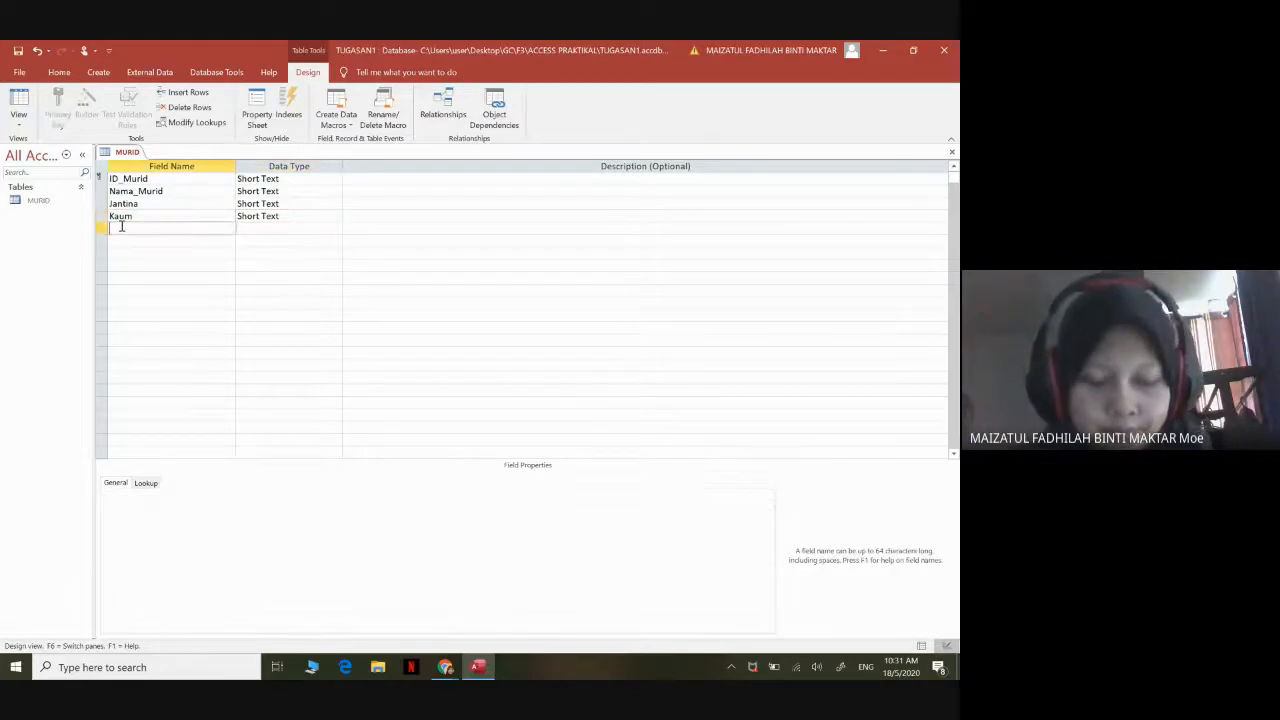
key("Caps_Lock")
type("N")
key("Caps_Lock")
type("a")
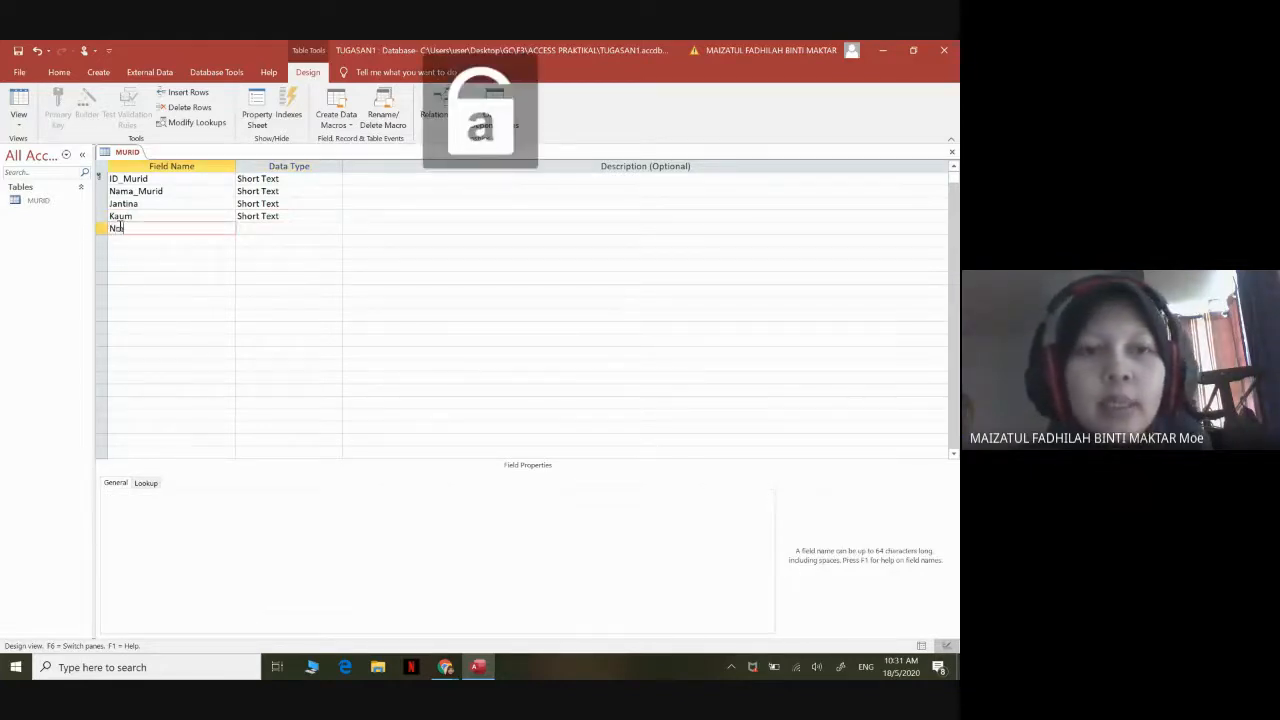
type("ma_")
key("Caps_Lock")
type("K")
key("Caps_Lock")
type("elas")
key("Tab")
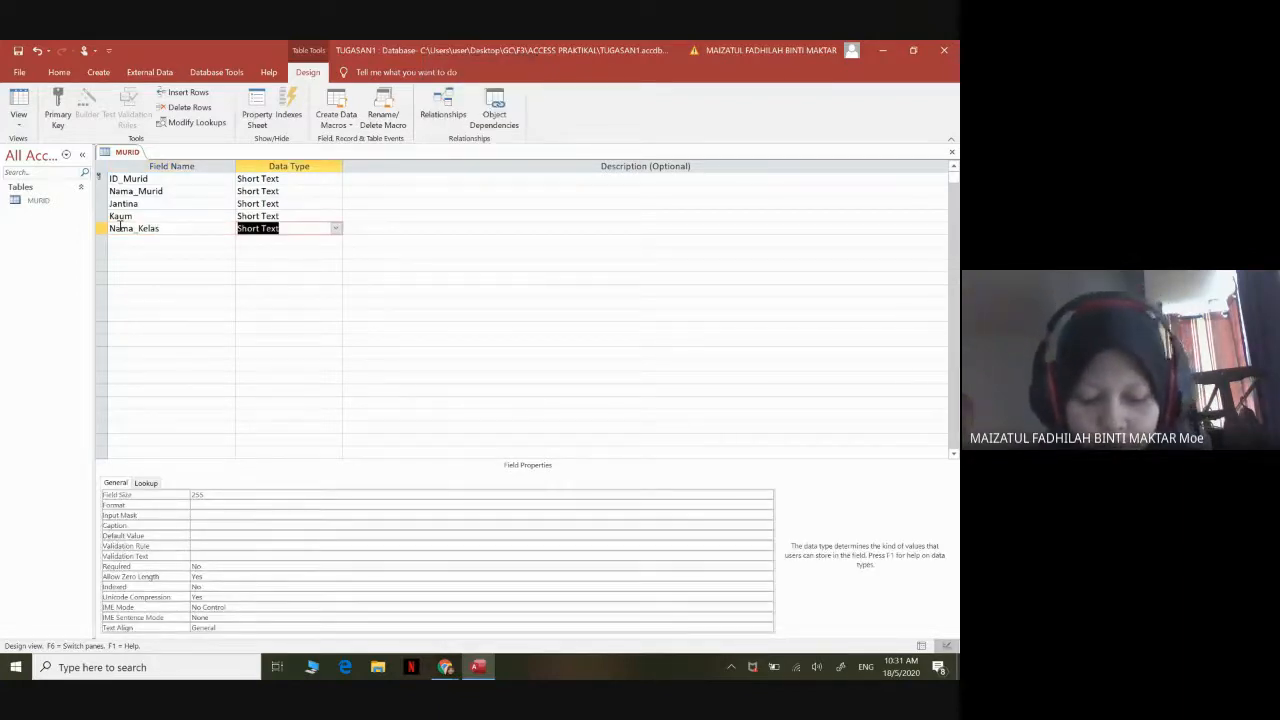
Add a last field named Nama_Guru_Kelas with the Short Text data type to the MURID table
key("Tab")
key("Tab")
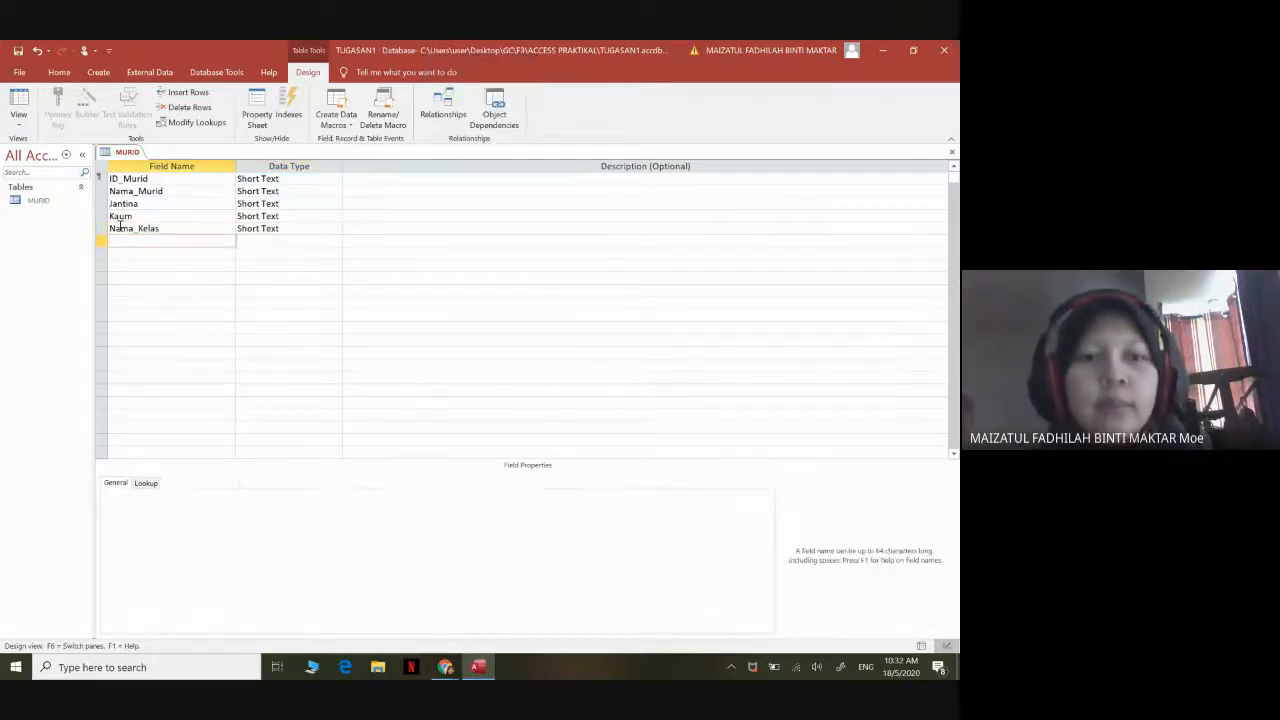
key("Caps_Lock")
type("N")
key("Caps_Lock")
type("ama")
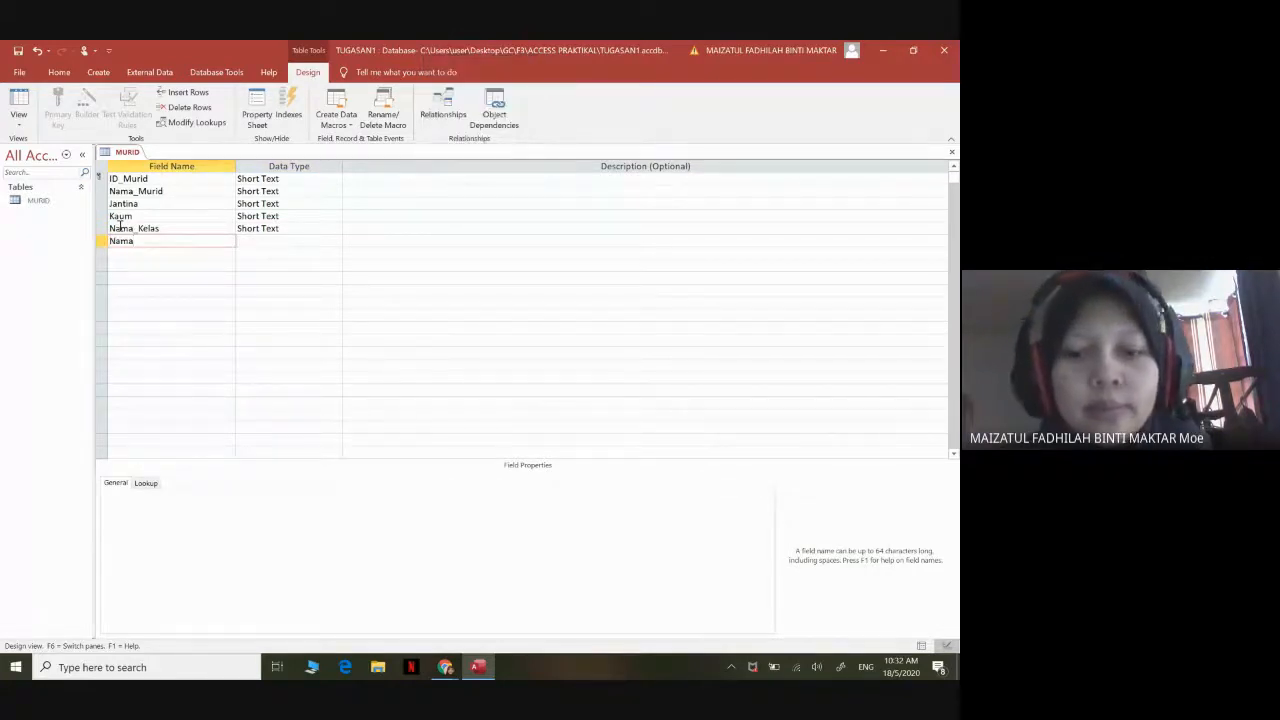
type("_")
key("Caps_Lock")
type("G")
key("Caps_Lock")
type("uru_")
key("Caps_Lock")
type("K")
key("Caps_Lock")
type("elas")
key("Tab")
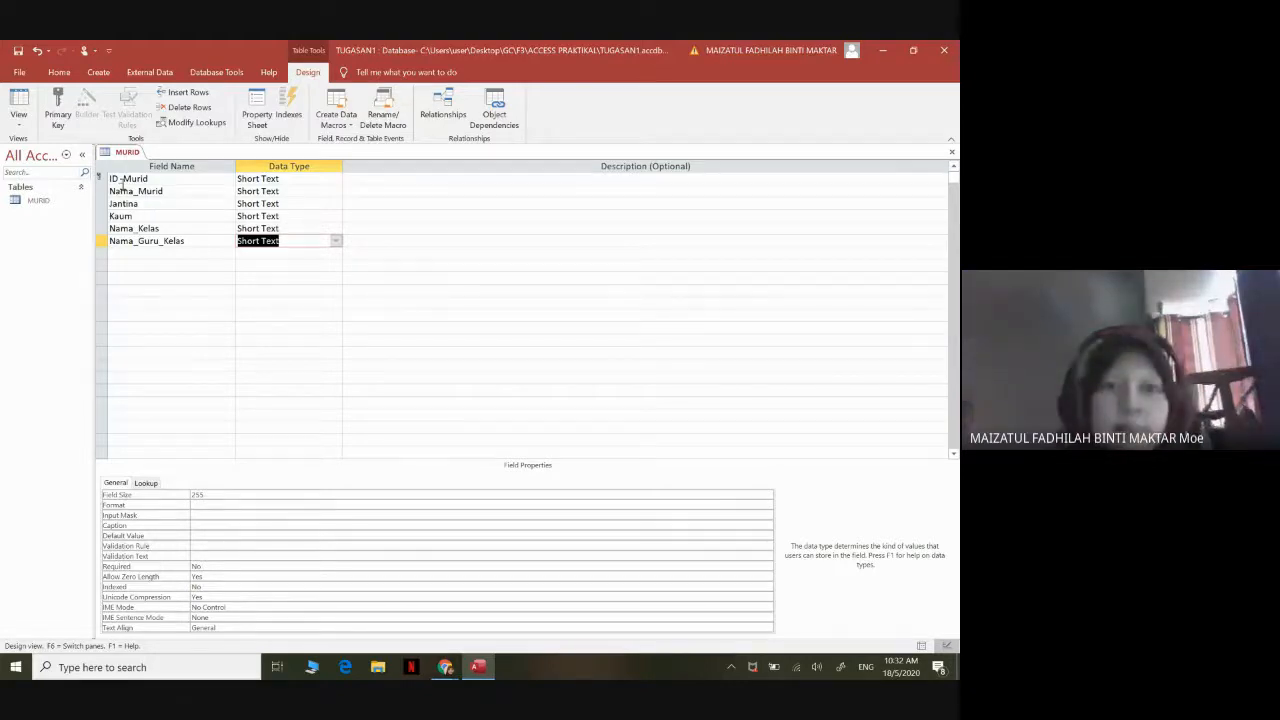
left_click(232, 353)
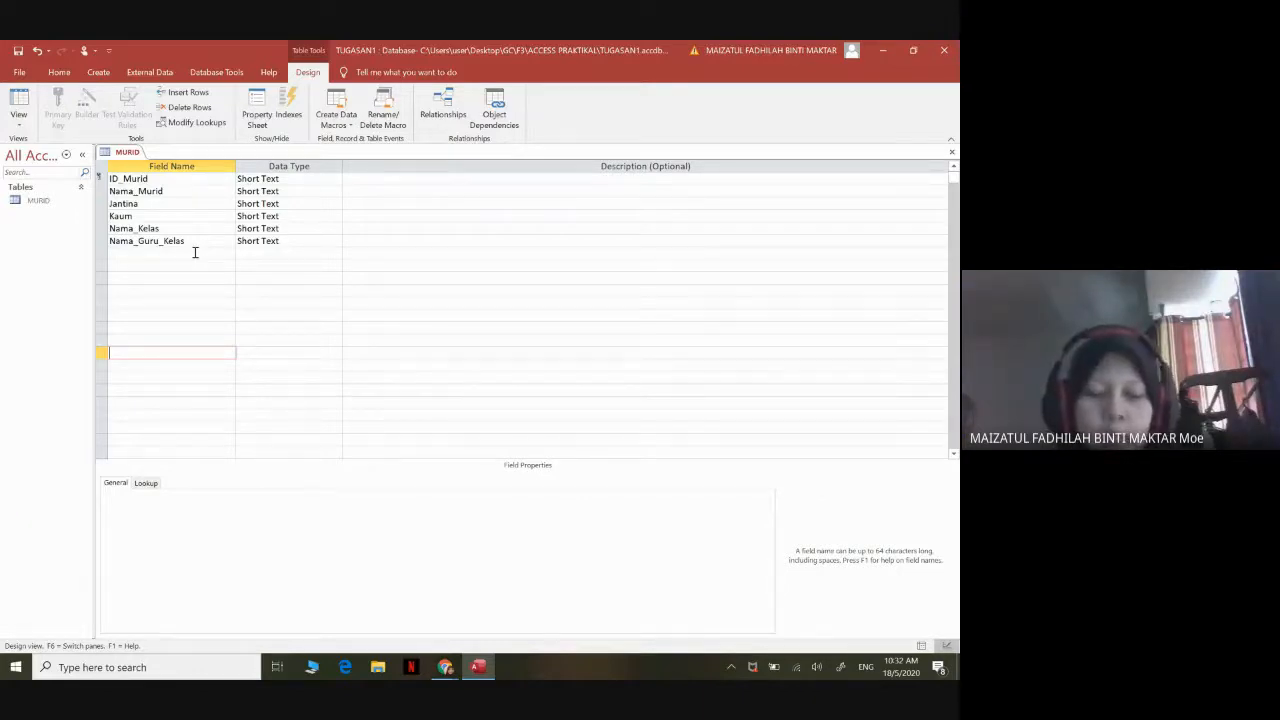
Demonstrate moving the primary key to Nama_Guru_Kelas and set it back to ID_Murid
left_click(172, 180)
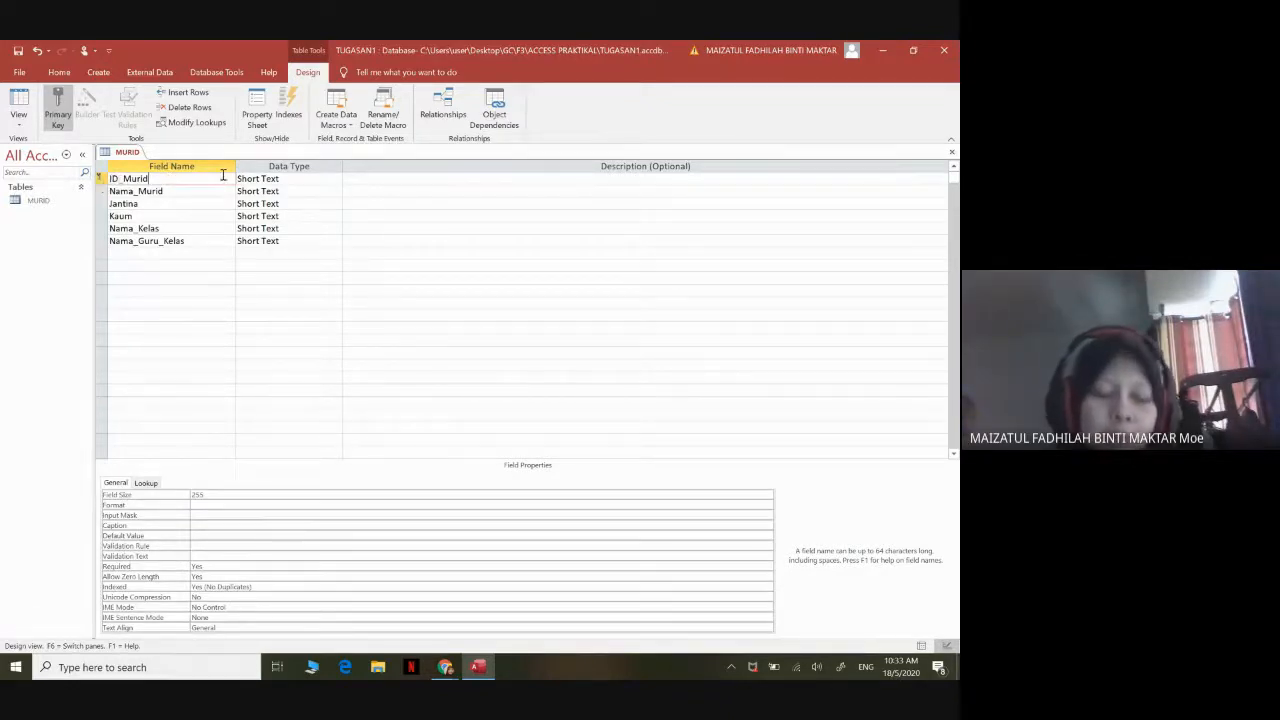
left_click(145, 241)
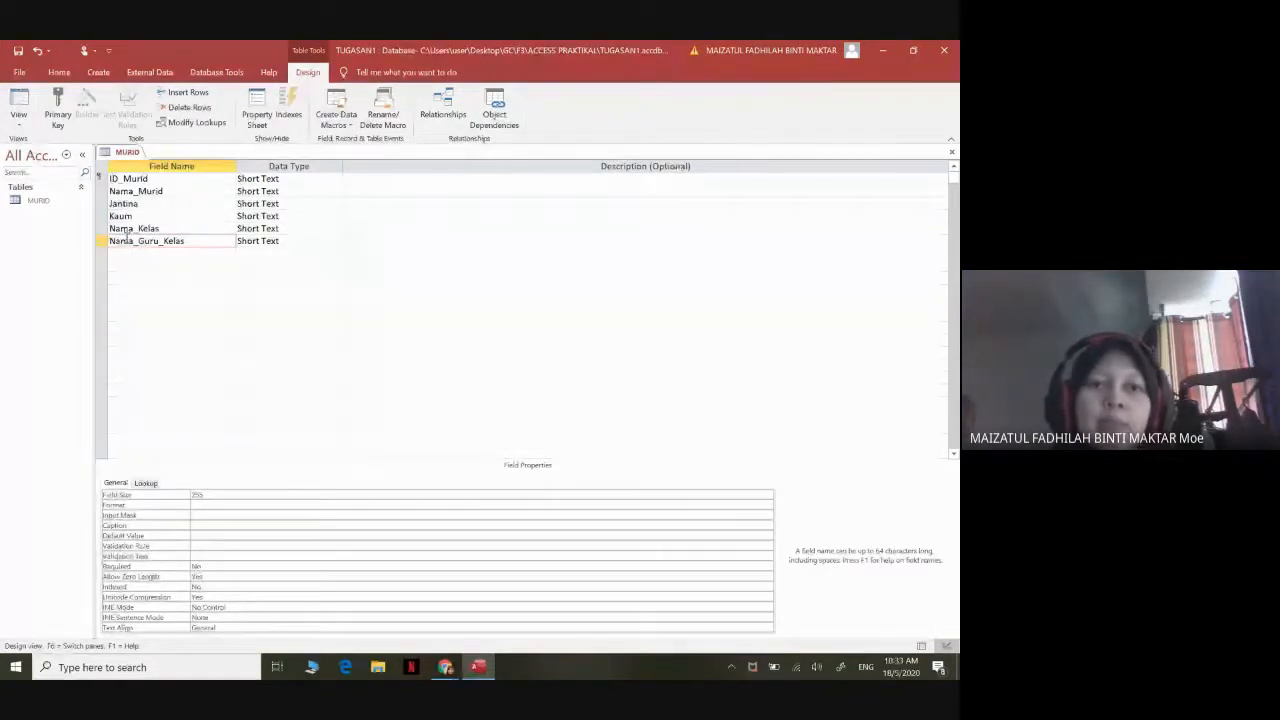
left_click(58, 112)
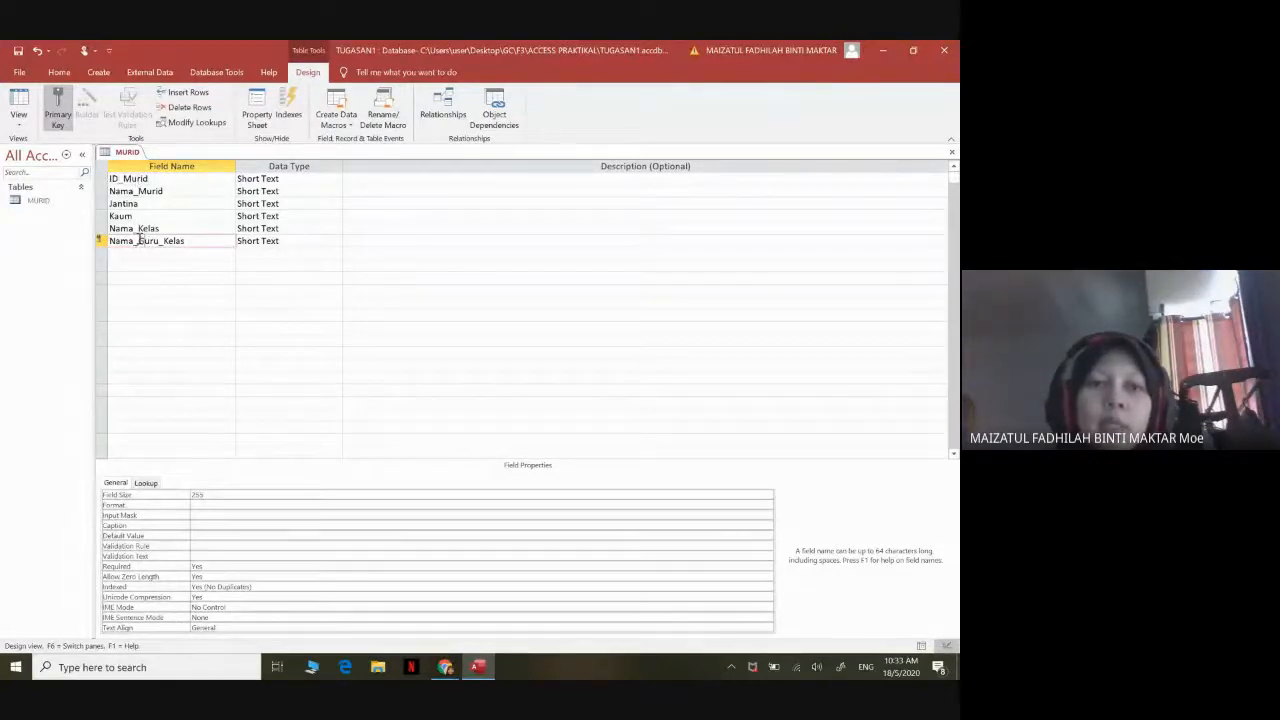
key("ctrl+z")
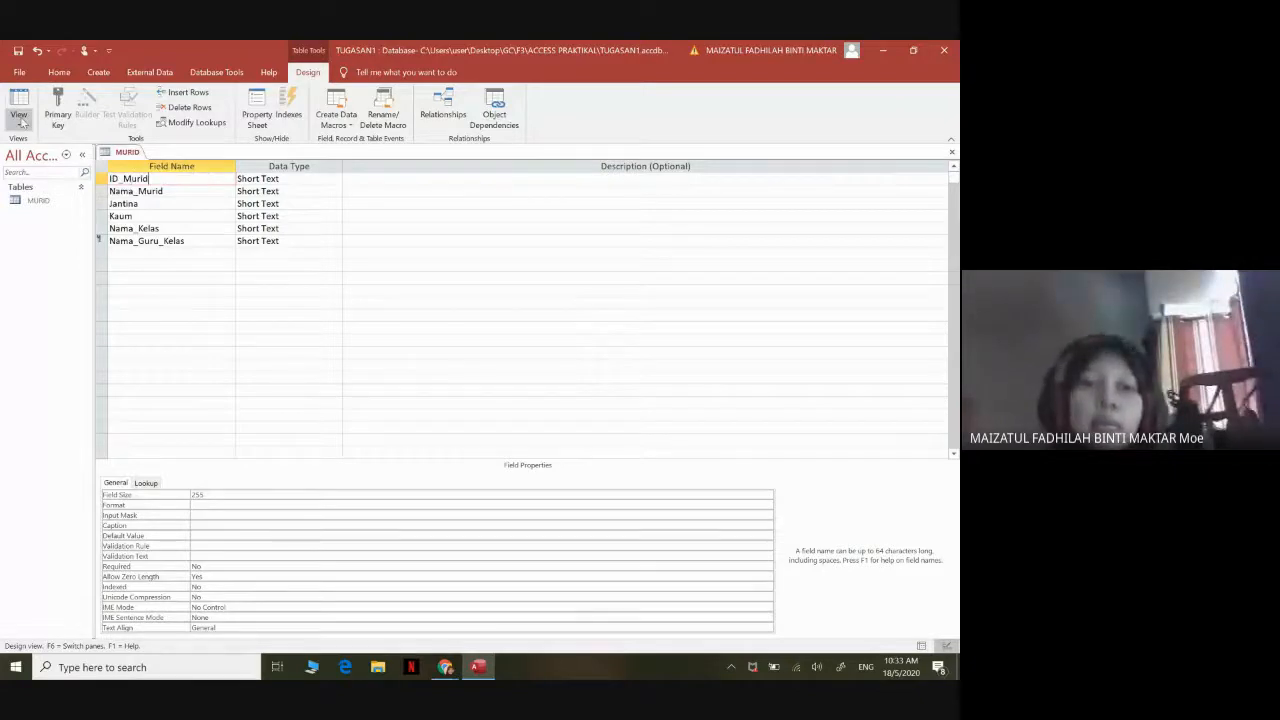
left_click(58, 108)
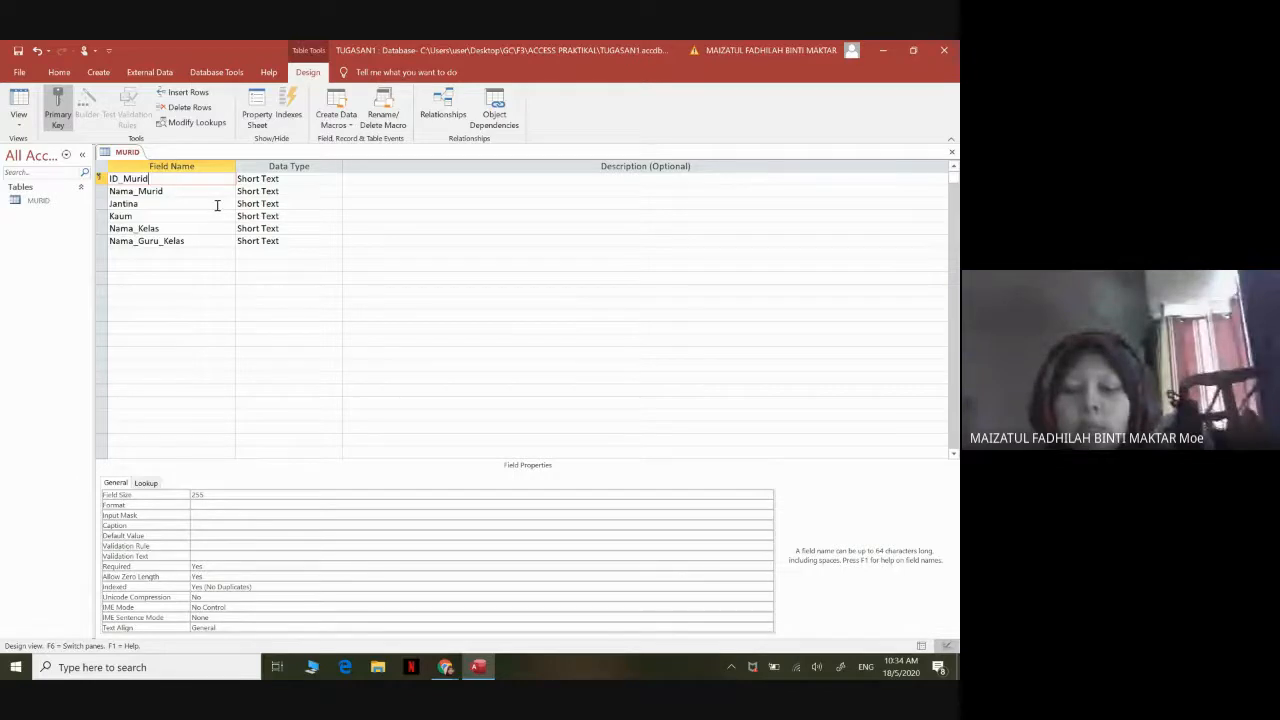
Create a new table, save it as MARKAH and open it in Design View
left_click(100, 72)
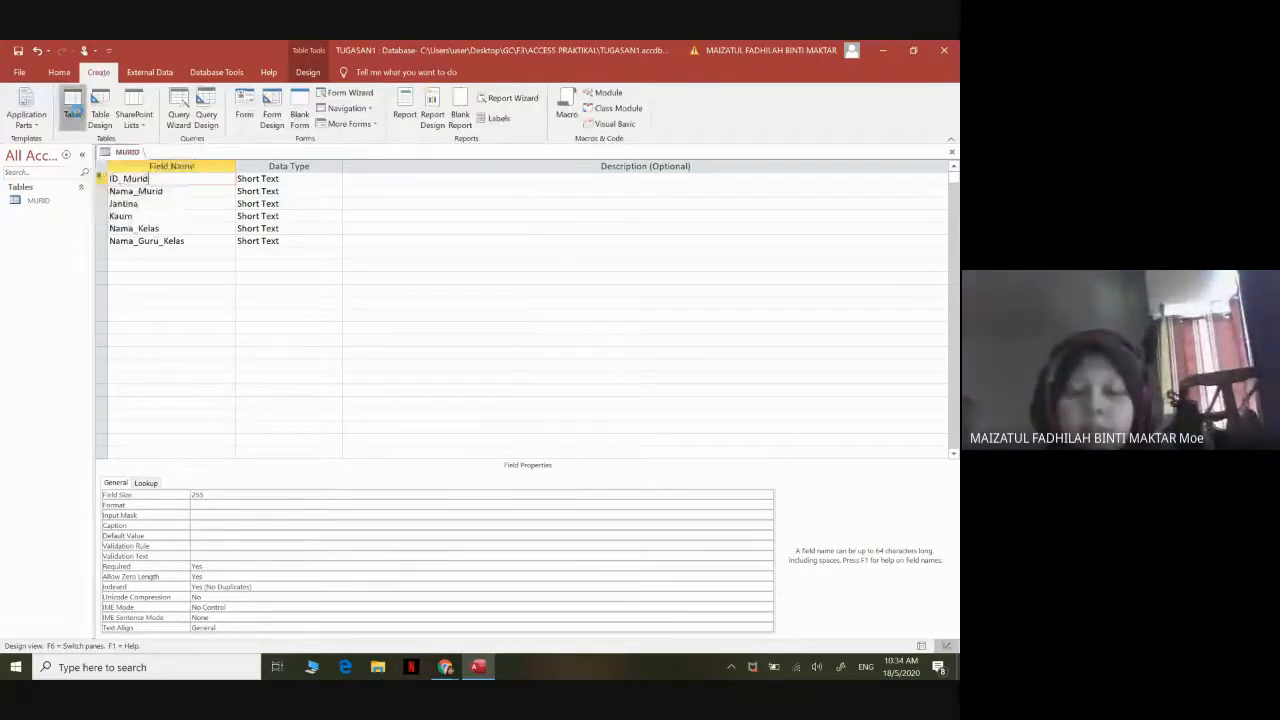
left_click(73, 110)
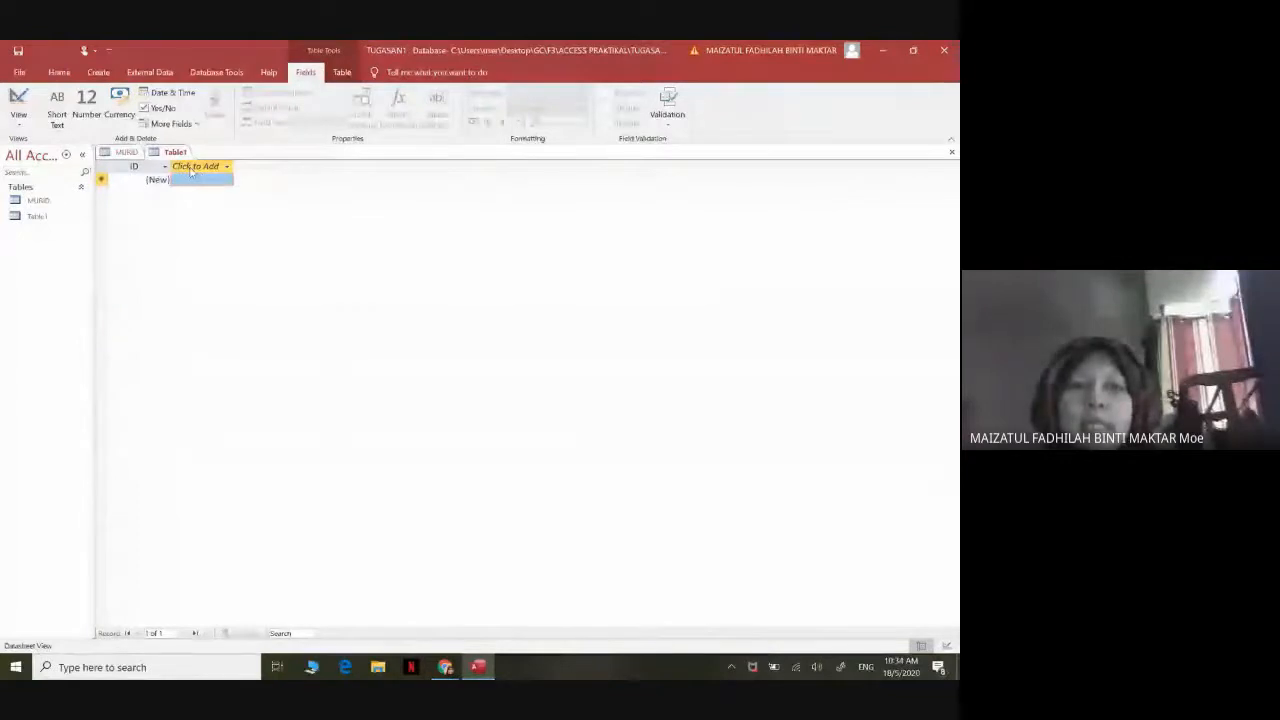
left_click(18, 103)
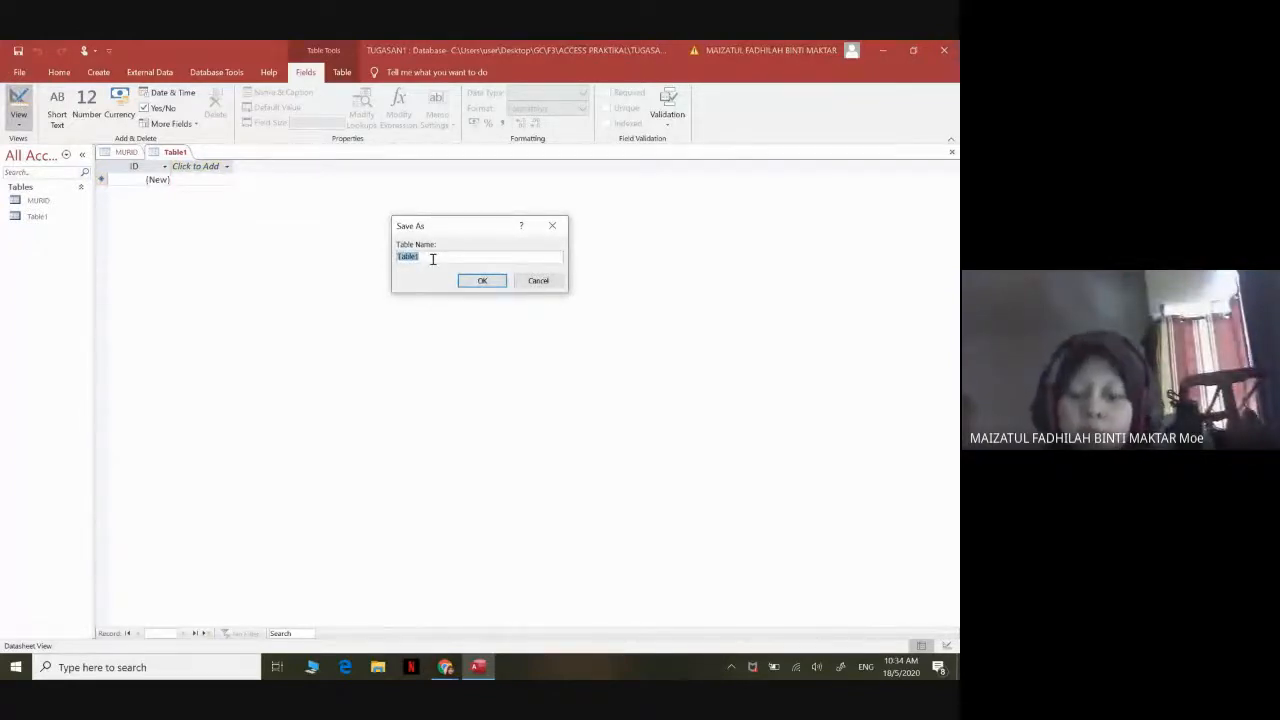
key("Caps_Lock")
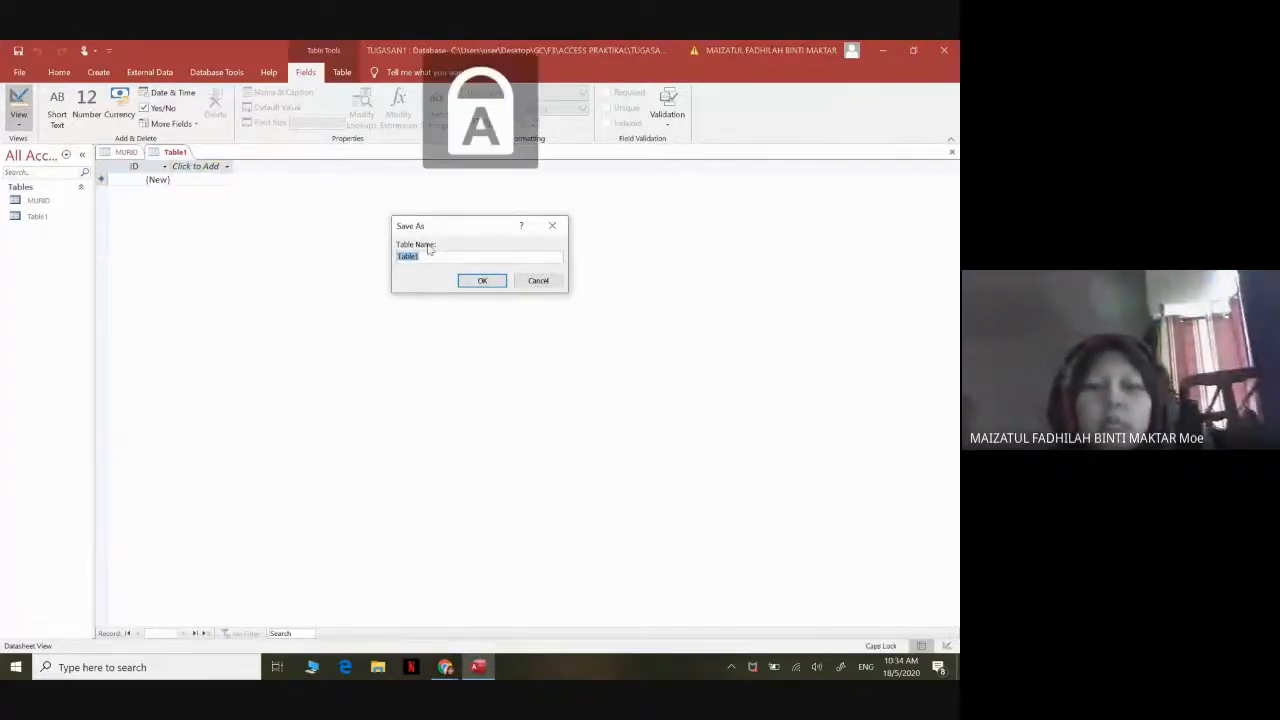
type("MARKAH")
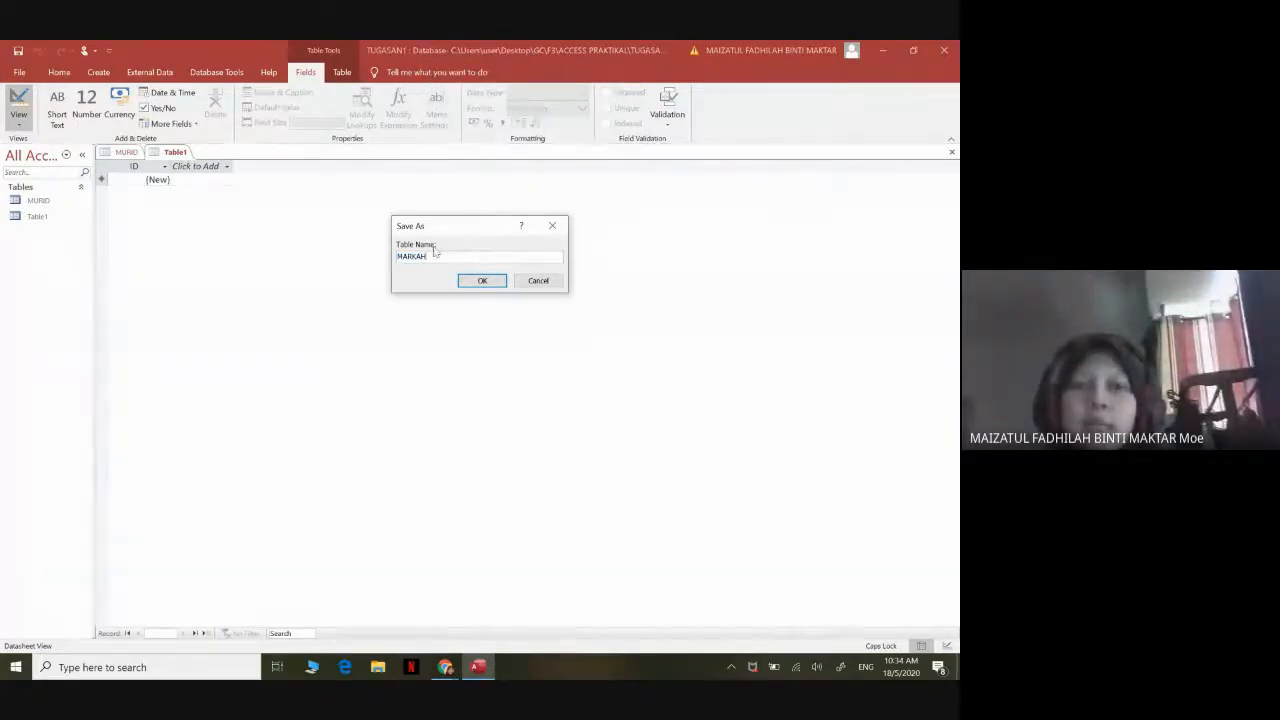
left_click(482, 281)
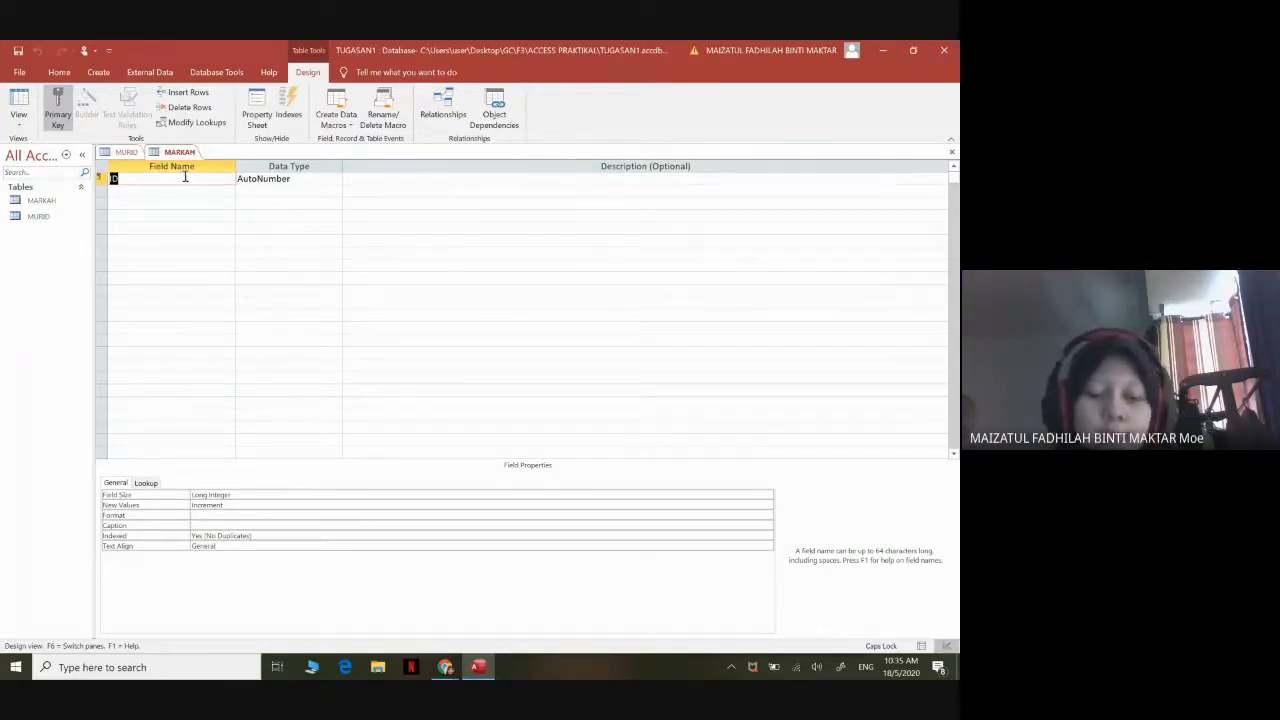
Rename the MARKAH table's ID field to ID_Markah and set its data type to Short Text
left_click(185, 177)
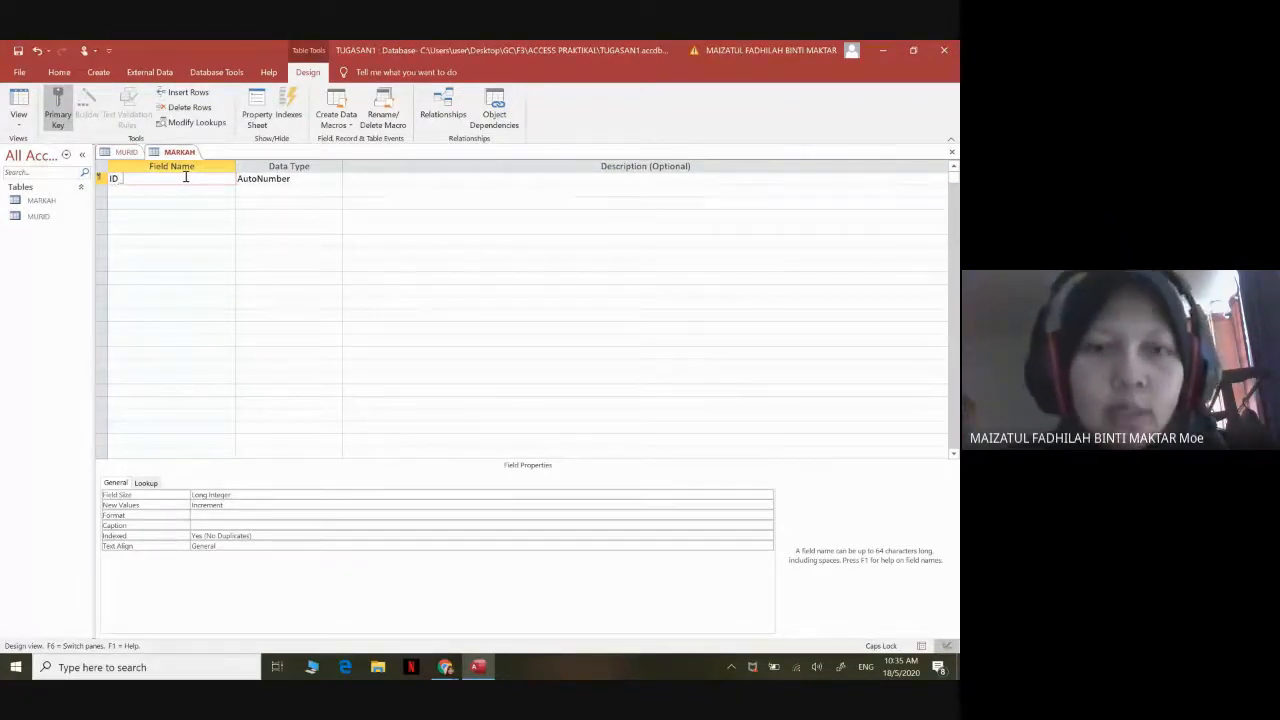
type("_Markah")
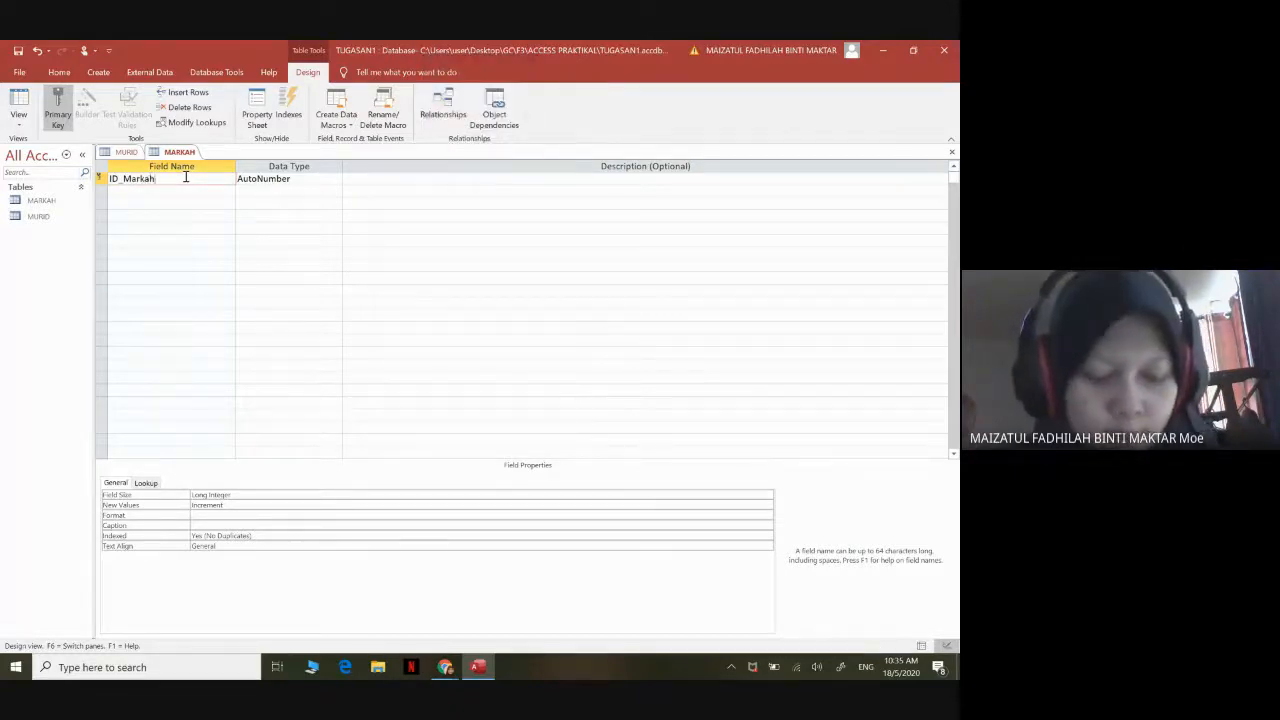
left_click(263, 178)
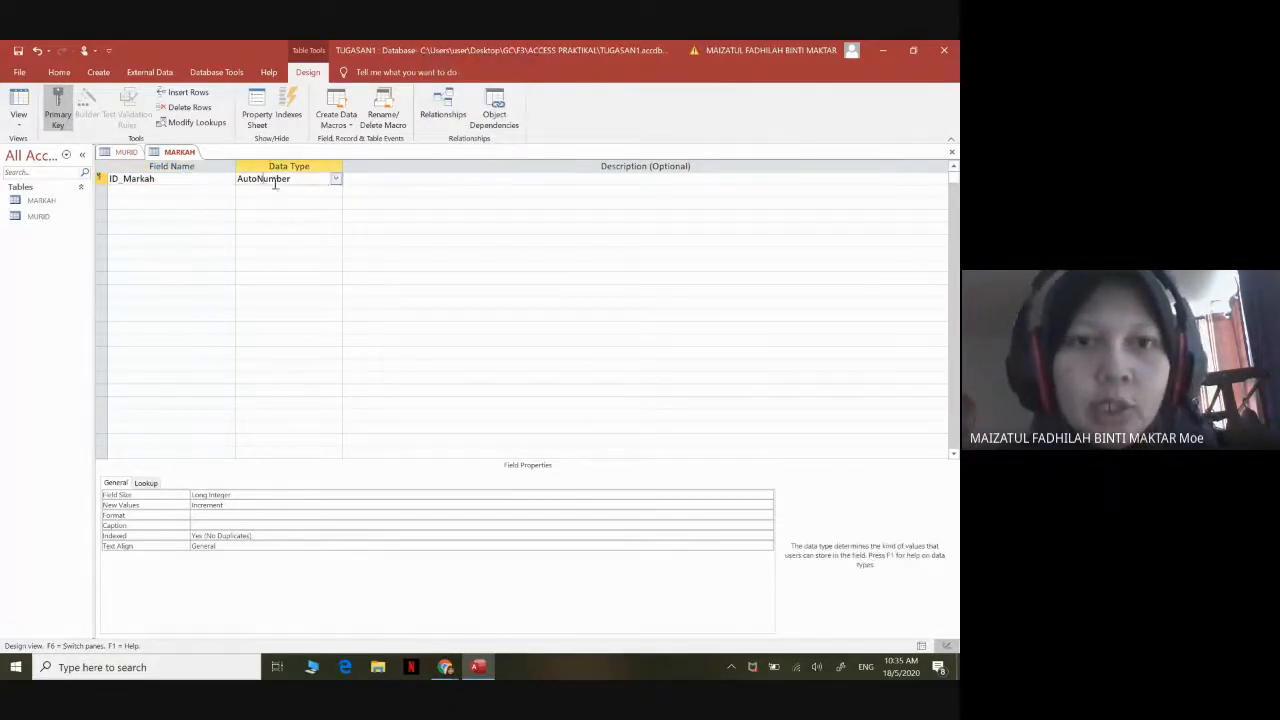
left_click(337, 180)
left_click(262, 204)
Add a field named ID_Murid with the Short Text data type below ID_Markah
left_click(176, 188)
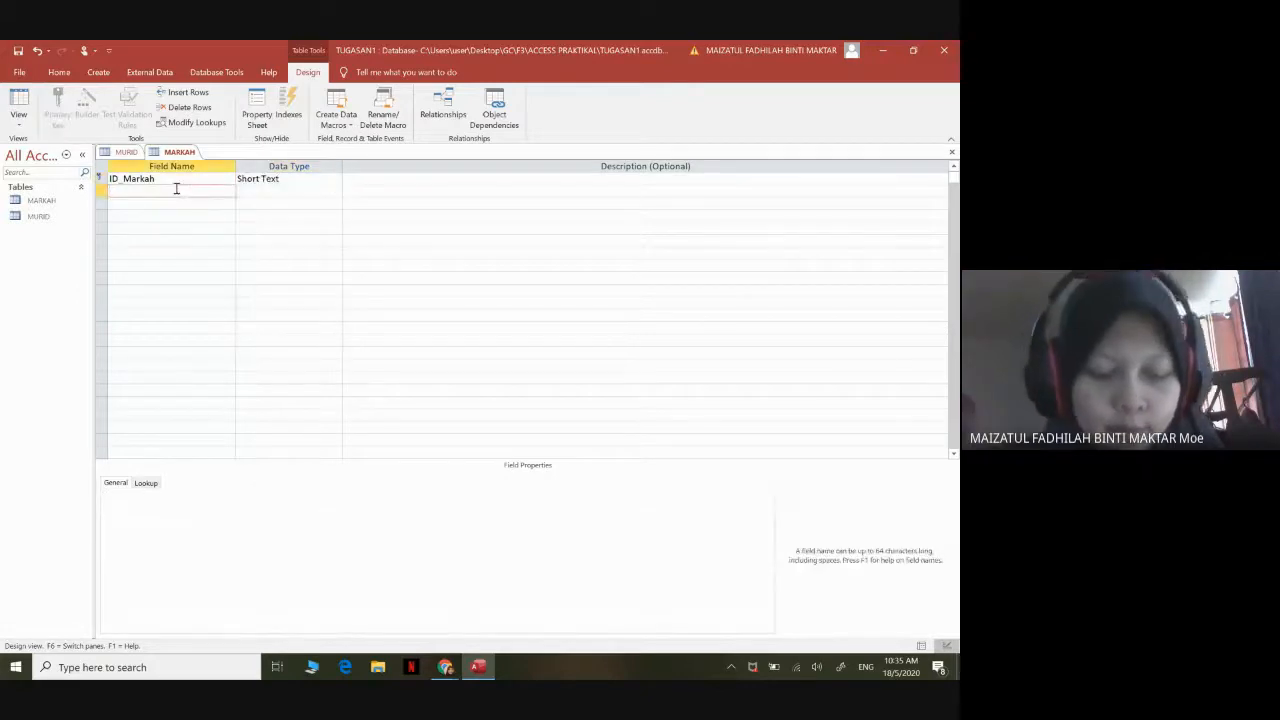
key("Caps_Lock")
type("ID_M")
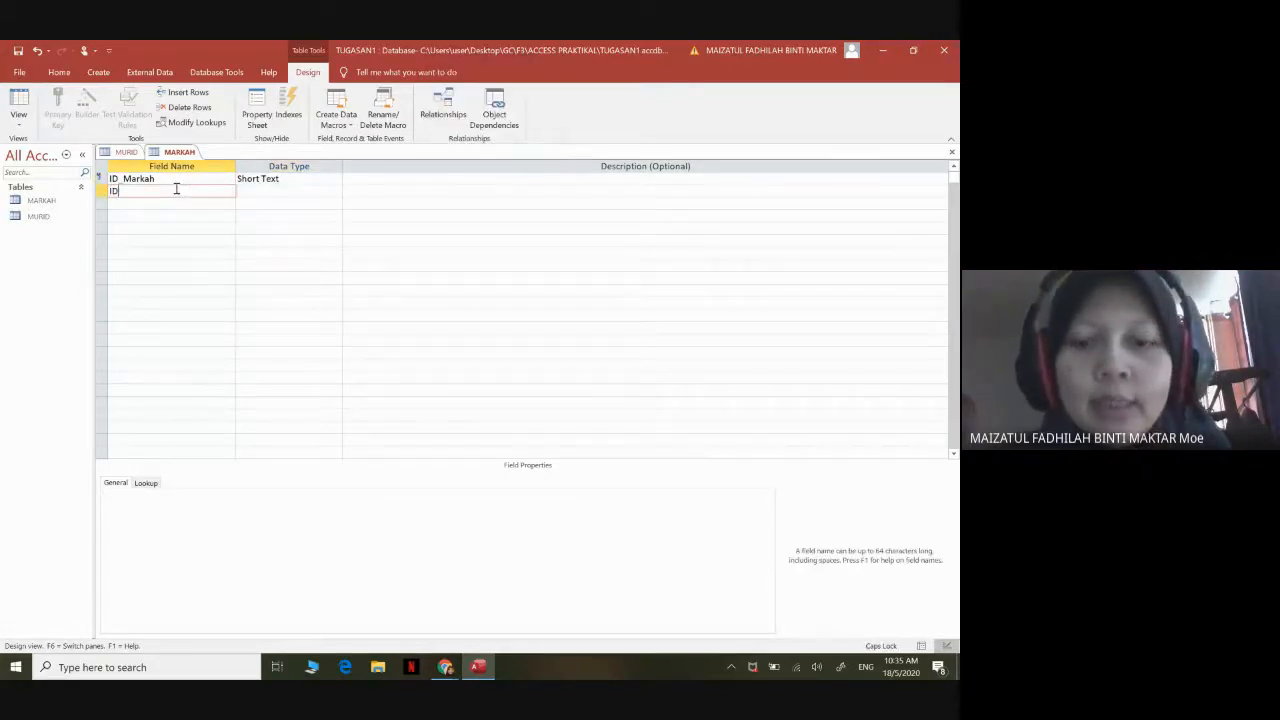
key("Caps_Lock")
type("urid")
key("Return")
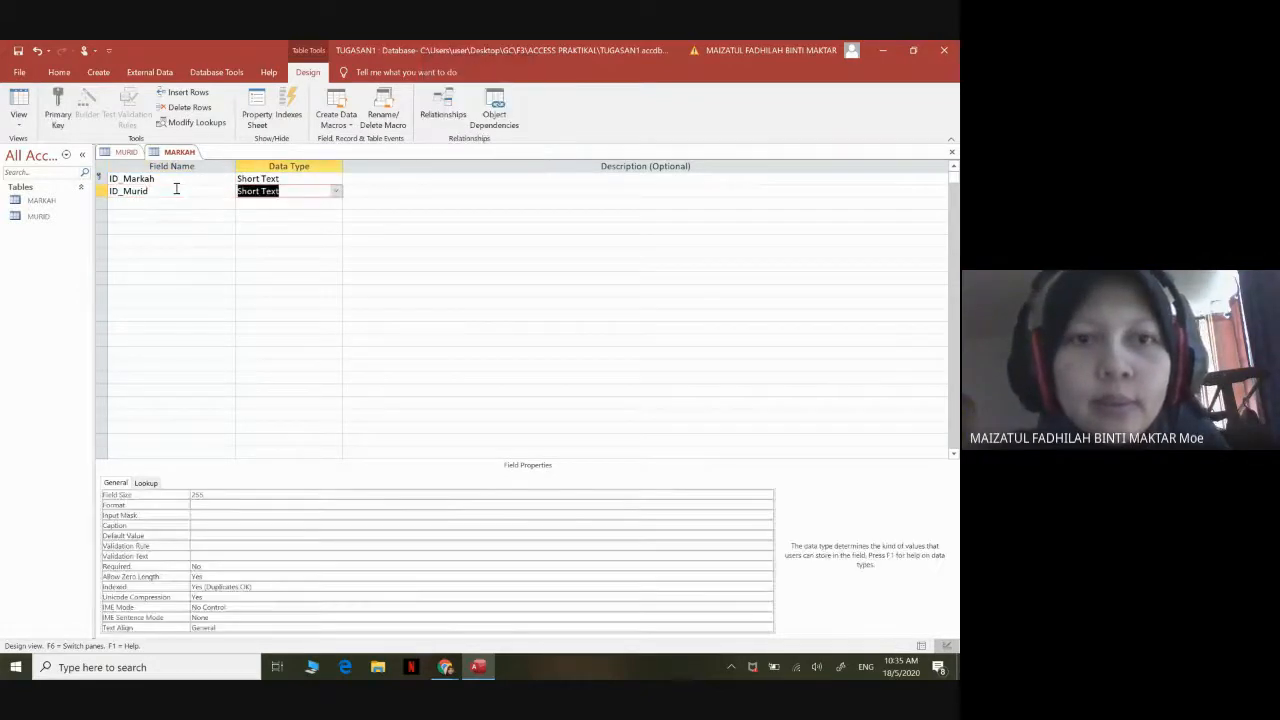
key("Down")
key("Left")
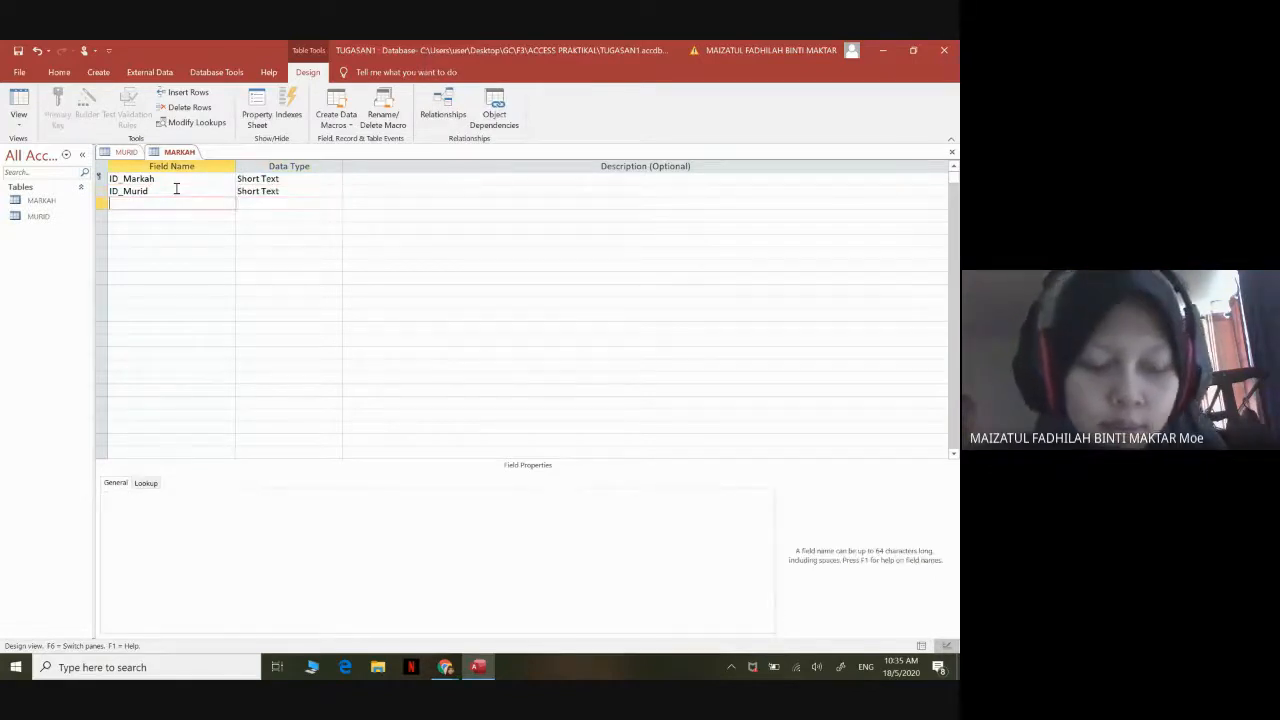
Add two Short Text fields named BM and BI below ID_Murid in the MARKAH table
key("Caps_Lock")
type("BM")
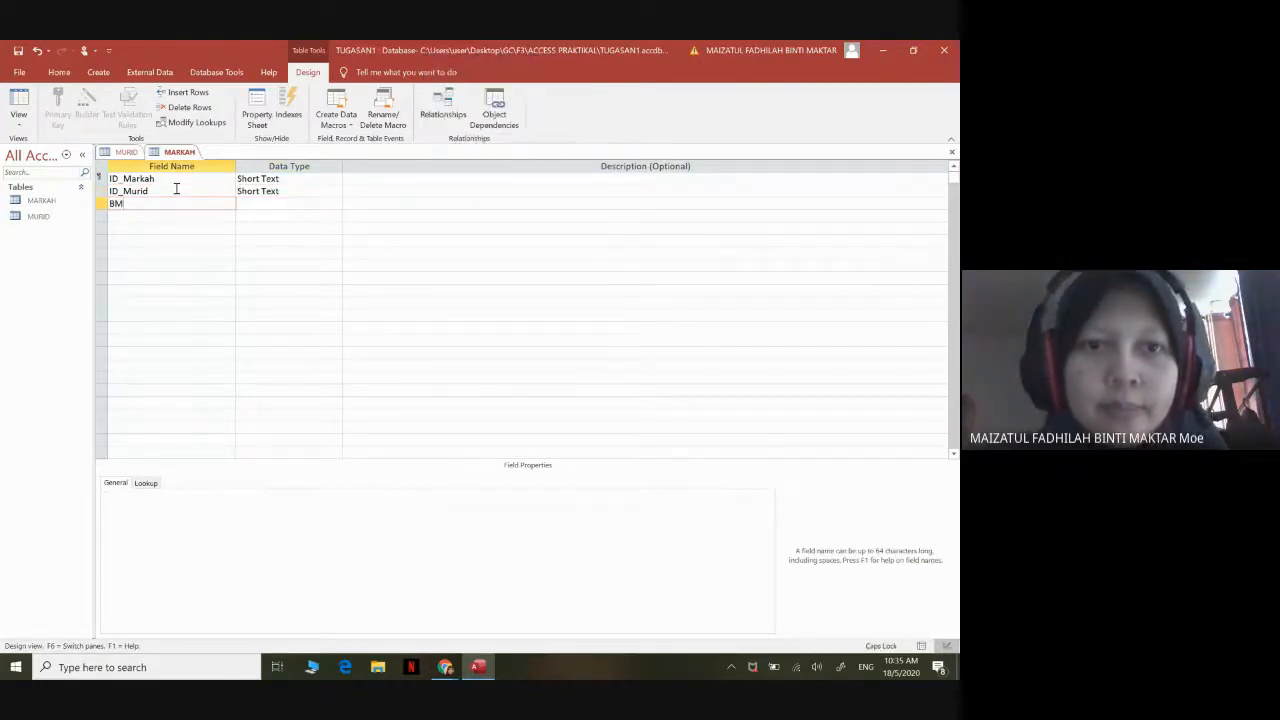
key("Return")
key("Return")
key("Return")
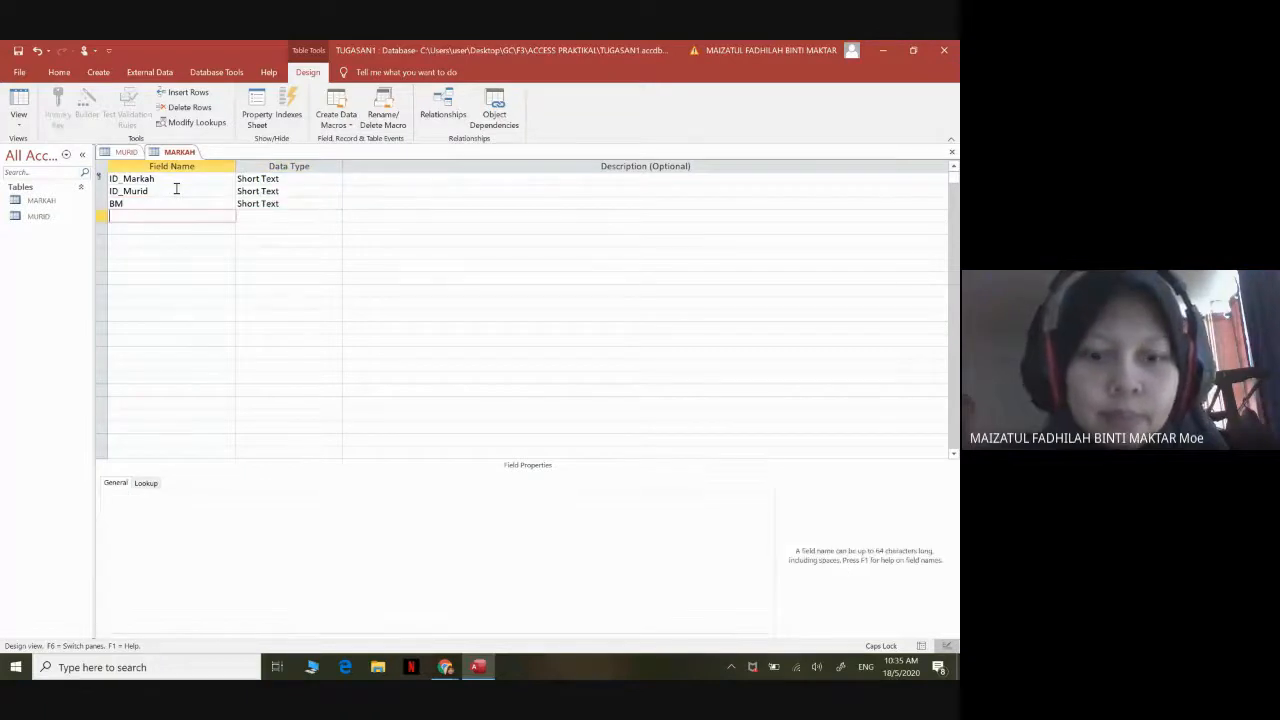
type("BI")
key("Return")
key("Return")
key("Return")
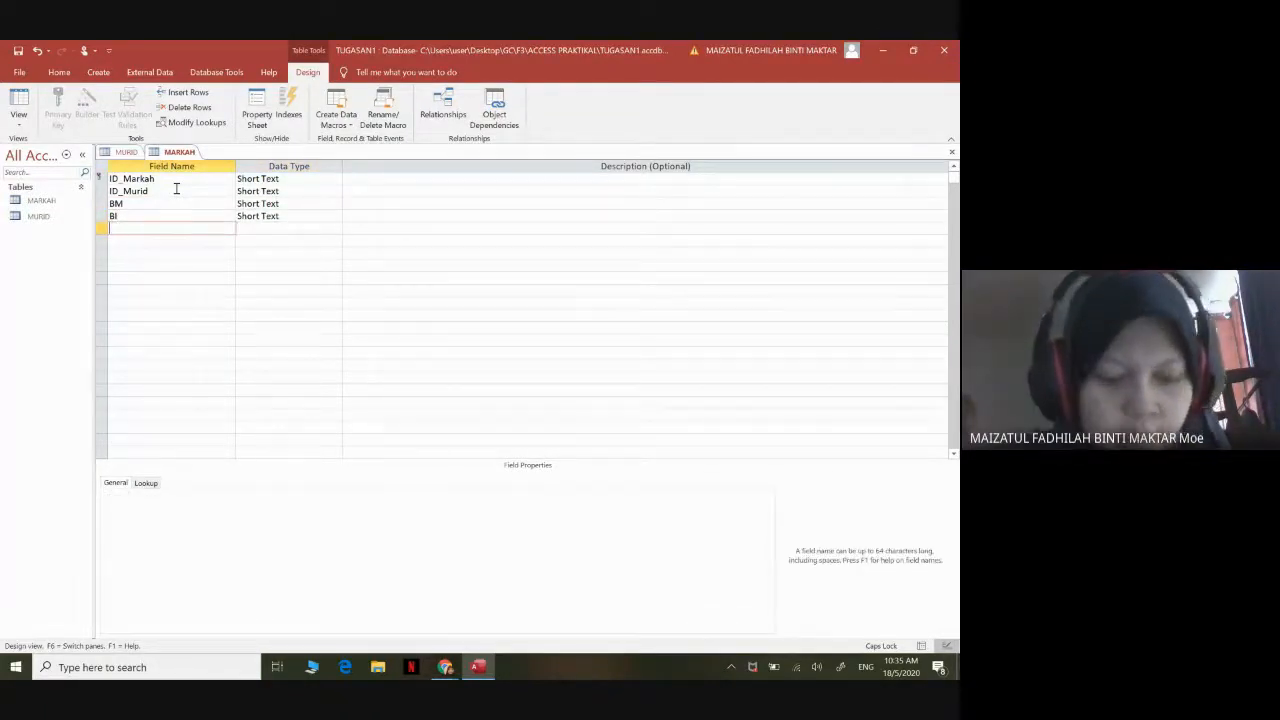
Add a field named Sn with the Short Text data type below BI
type("S")
key("Caps_Lock")
type("n")
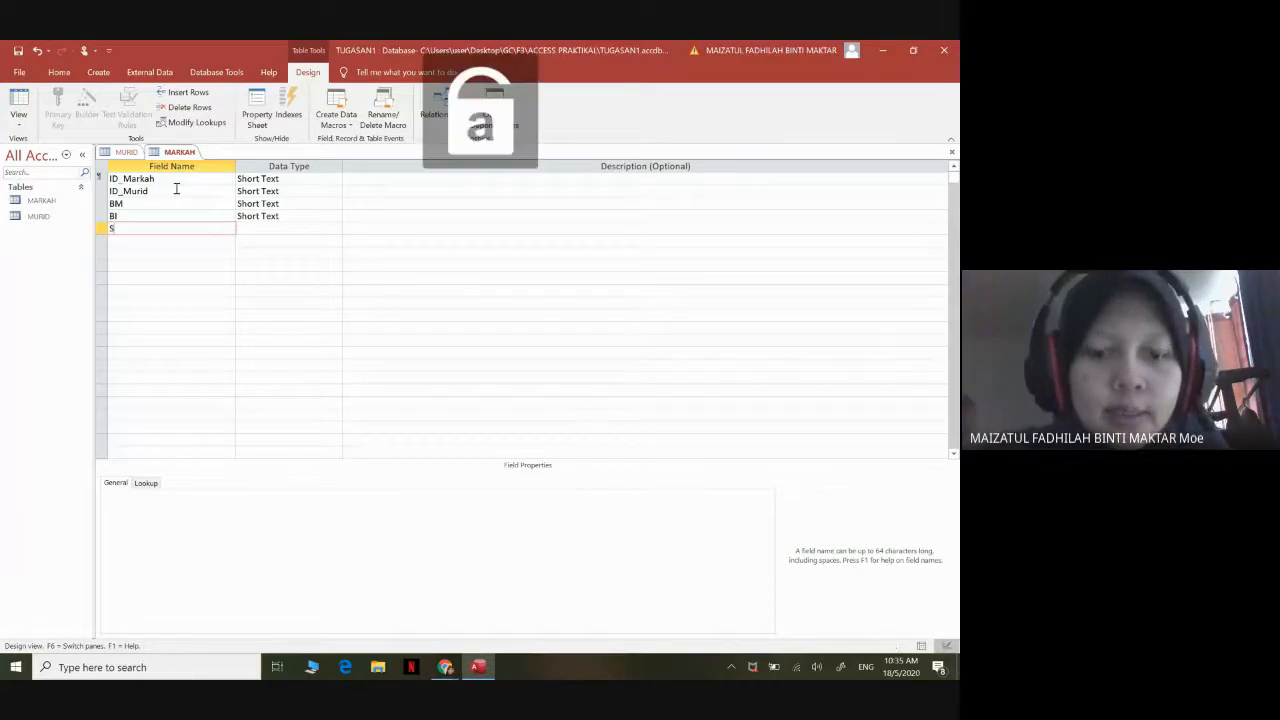
key("Return")
key("Return")
key("Return")
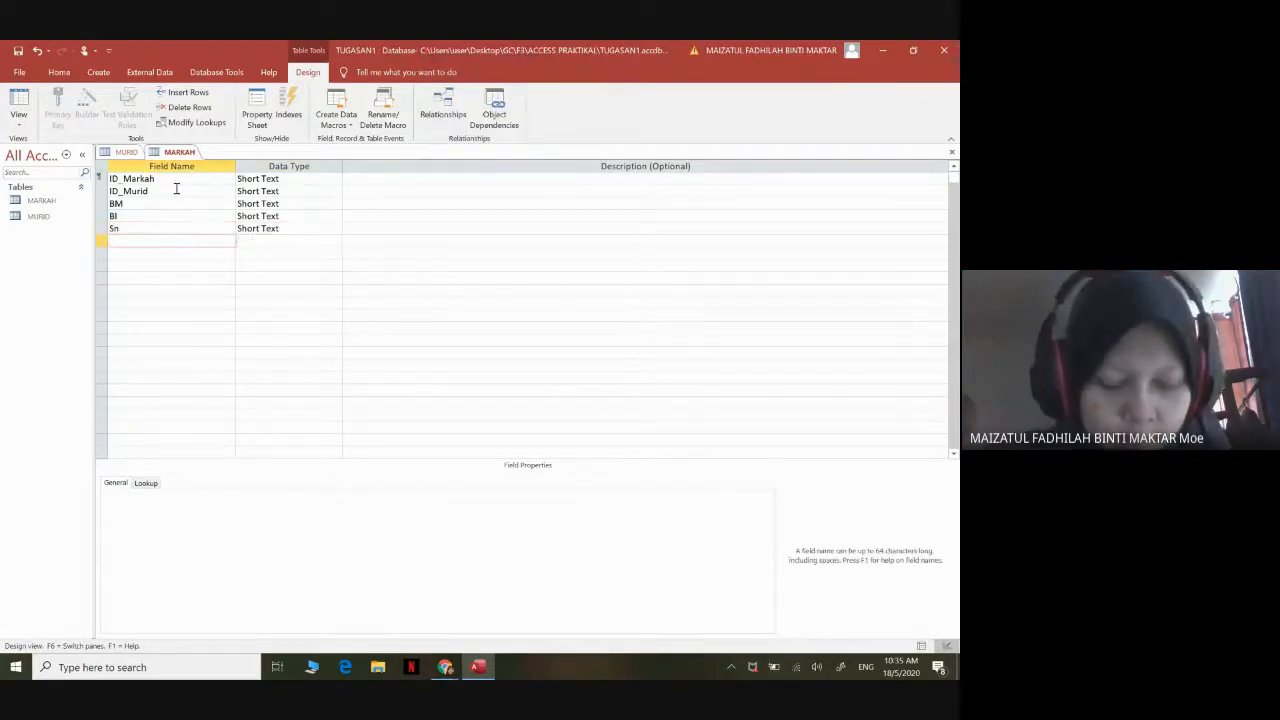
Add a field named Mate with the Short Text data type below Sn
key("Caps_Lock")
type("M")
key("Caps_Lock")
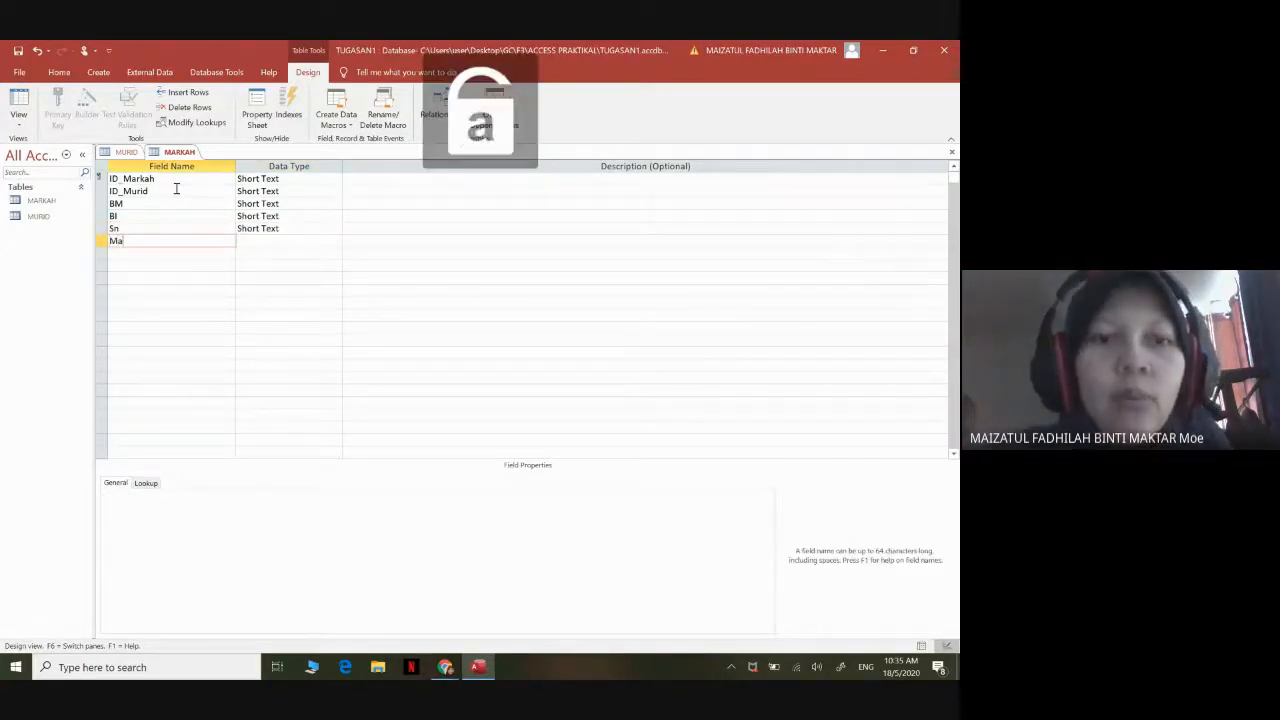
type("ate")
key("Return")
key("Return")
key("Return")
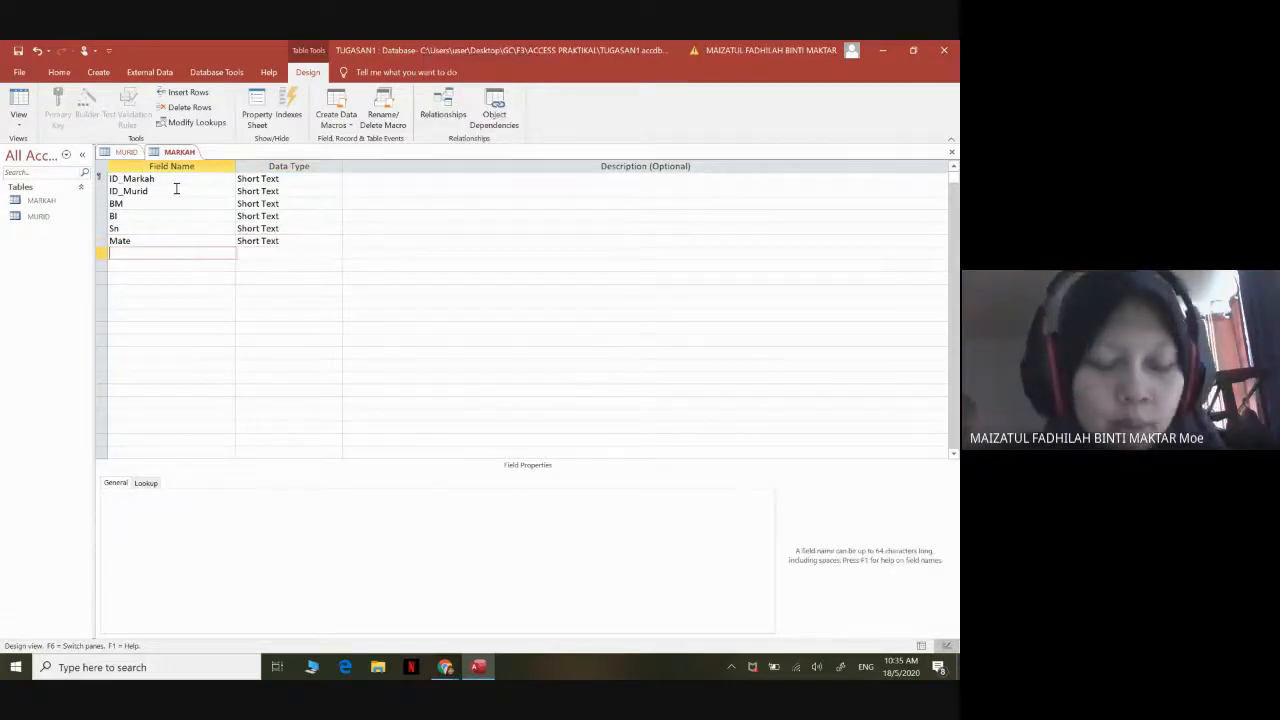
Add a field named Sej with the Short Text data type below Mate
key("Caps_Lock")
type("S")
key("Caps_Lock")
type("e")
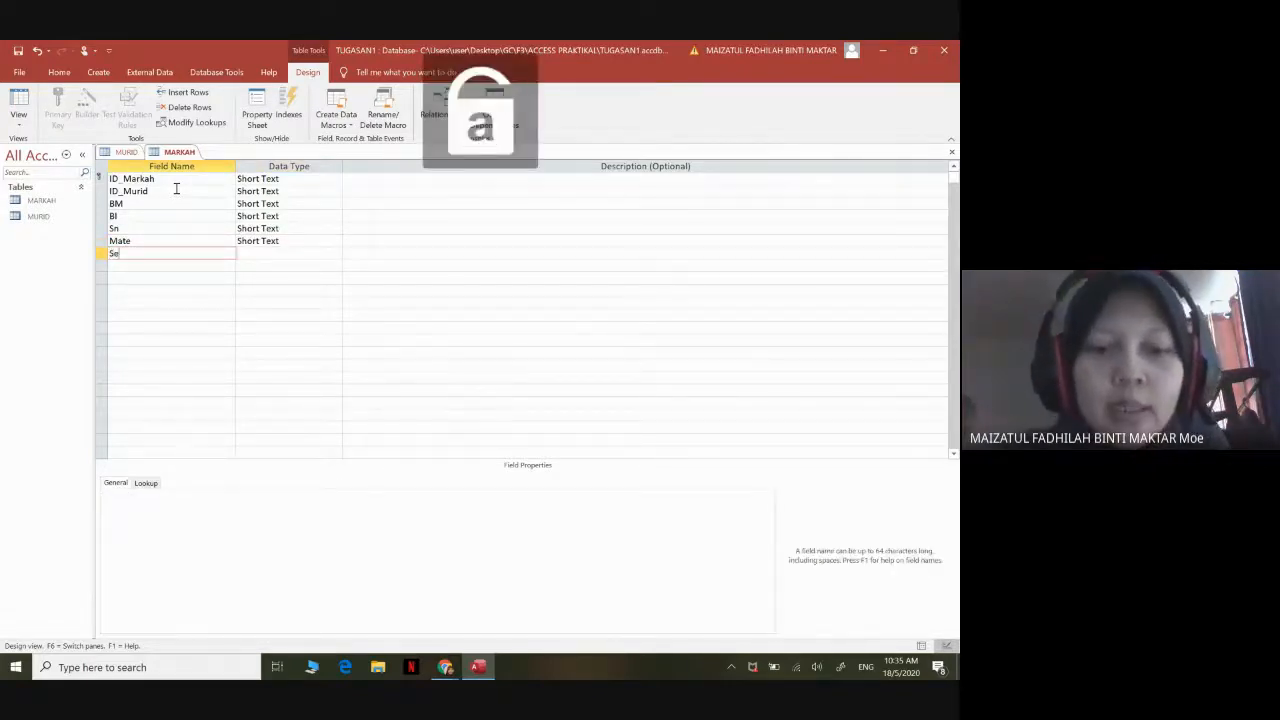
key("Return")
key("Return")
key("Return")
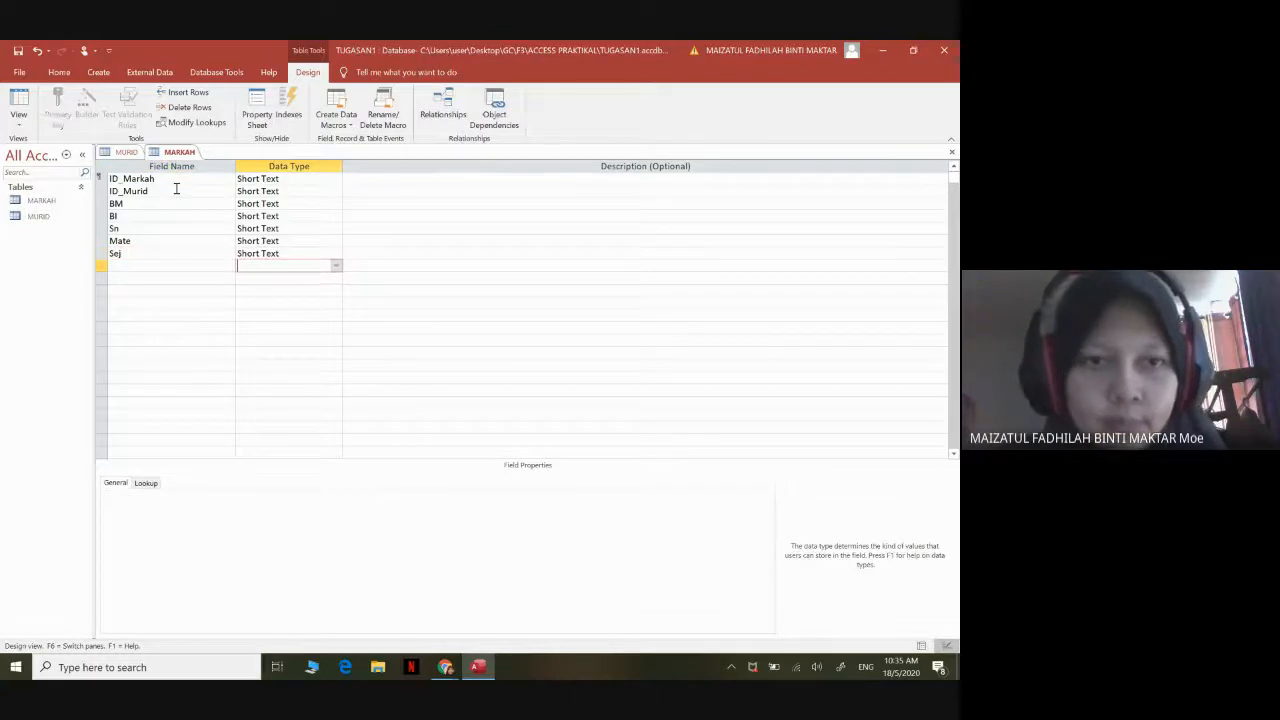
Add a field named Geo with the Short Text data type below Sej
key("Caps_Lock")
type("G")
key("Caps_Lock")
type("eo")
key("Return")
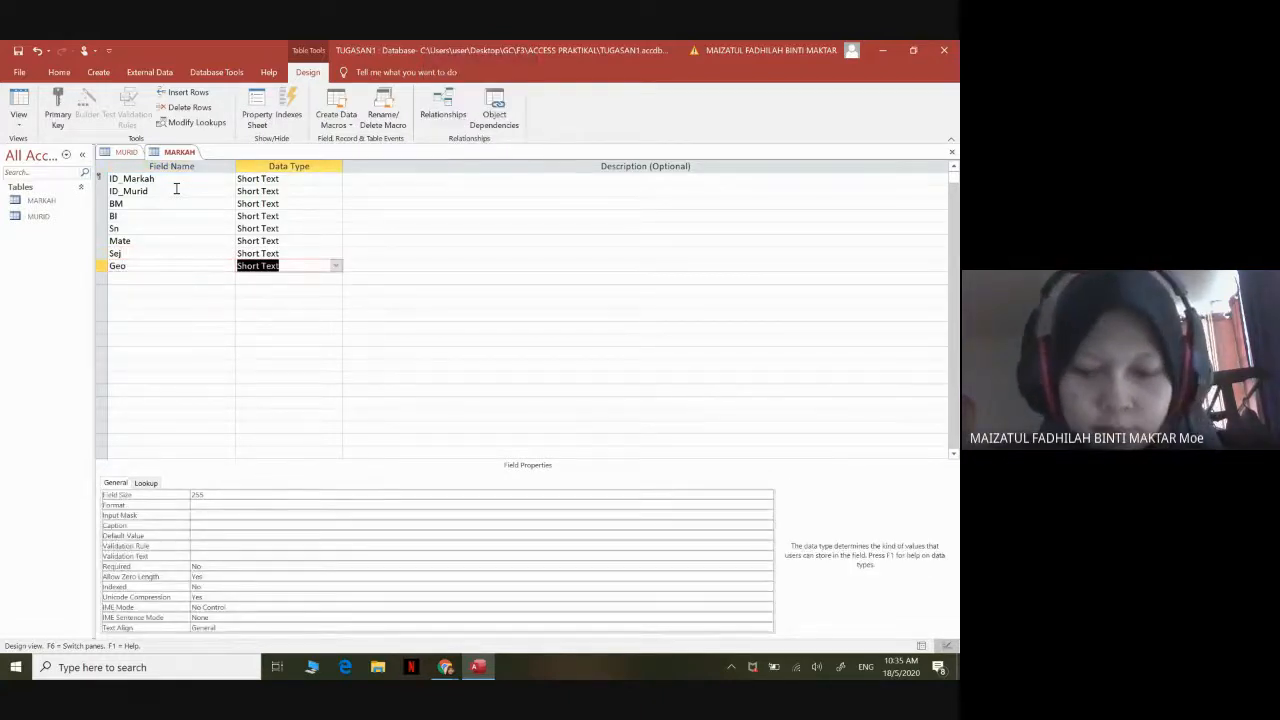
key("Return")
key("Return")
Add a last field named ASK with the Short Text data type to the MARKAH table
key("Caps_Lock")
type("ASL")
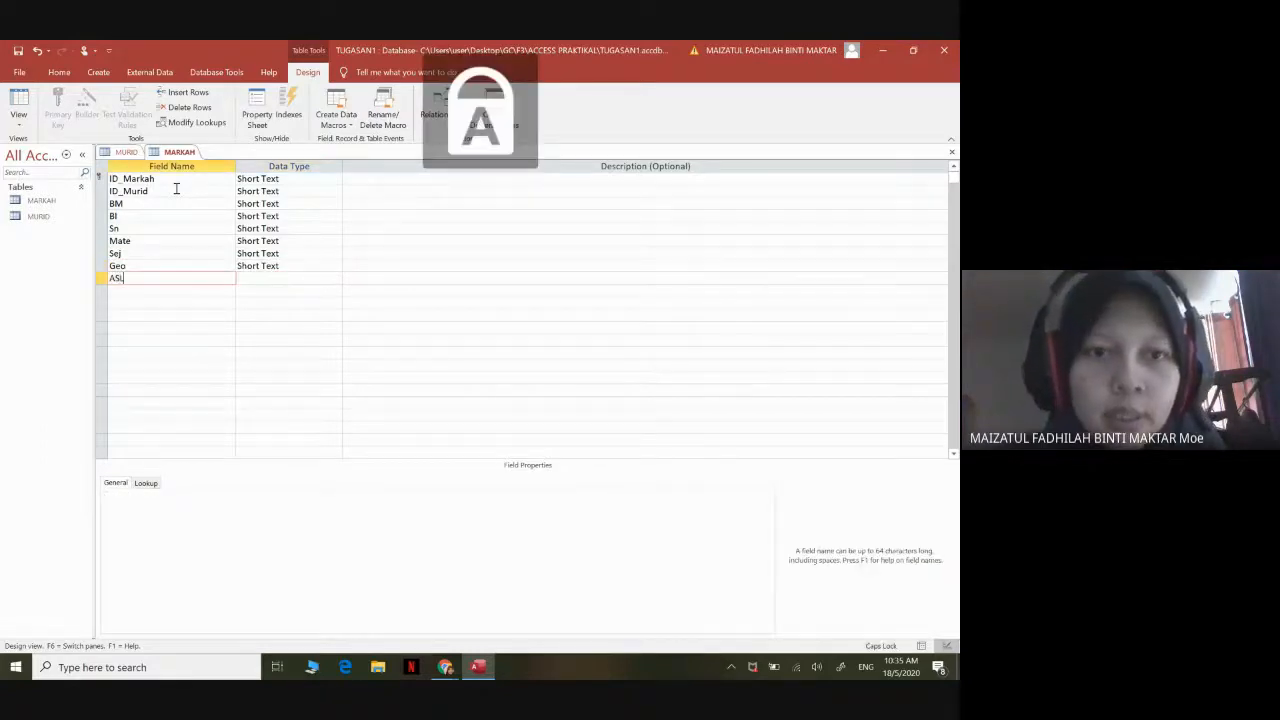
key("Return")
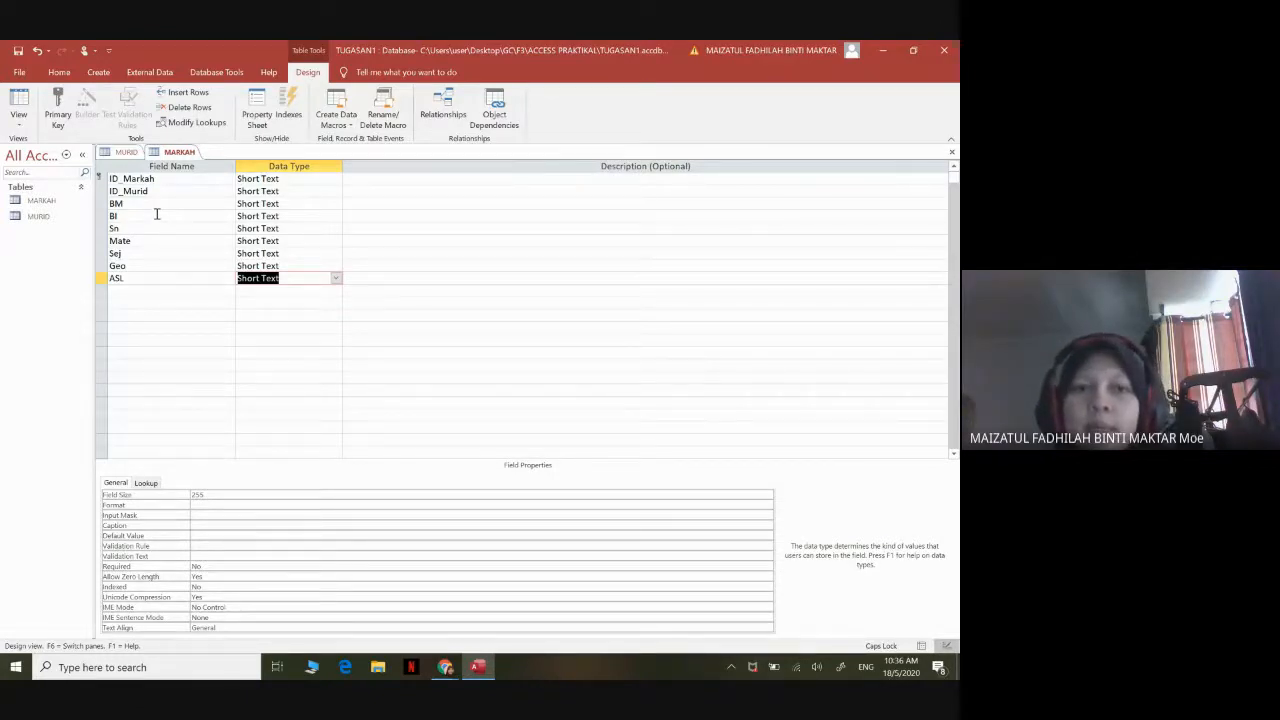
left_click(140, 274)
key("BackSpace")
type("K")
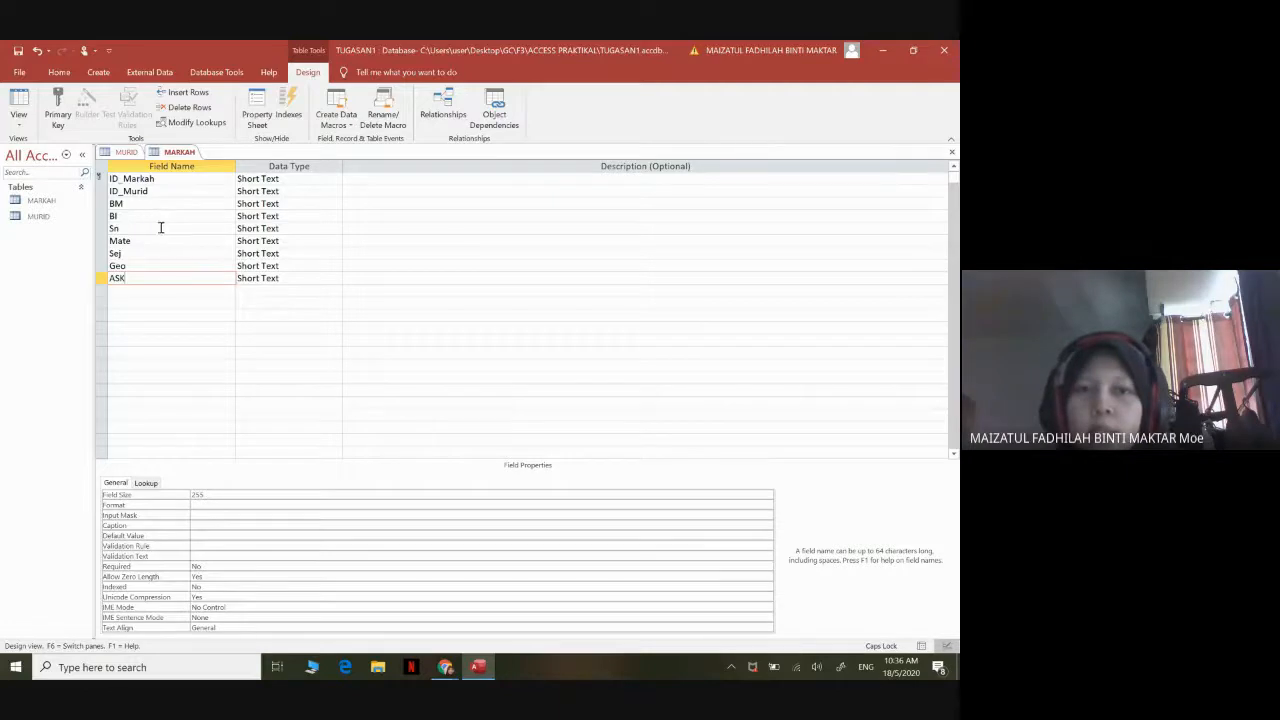
left_click(286, 177)
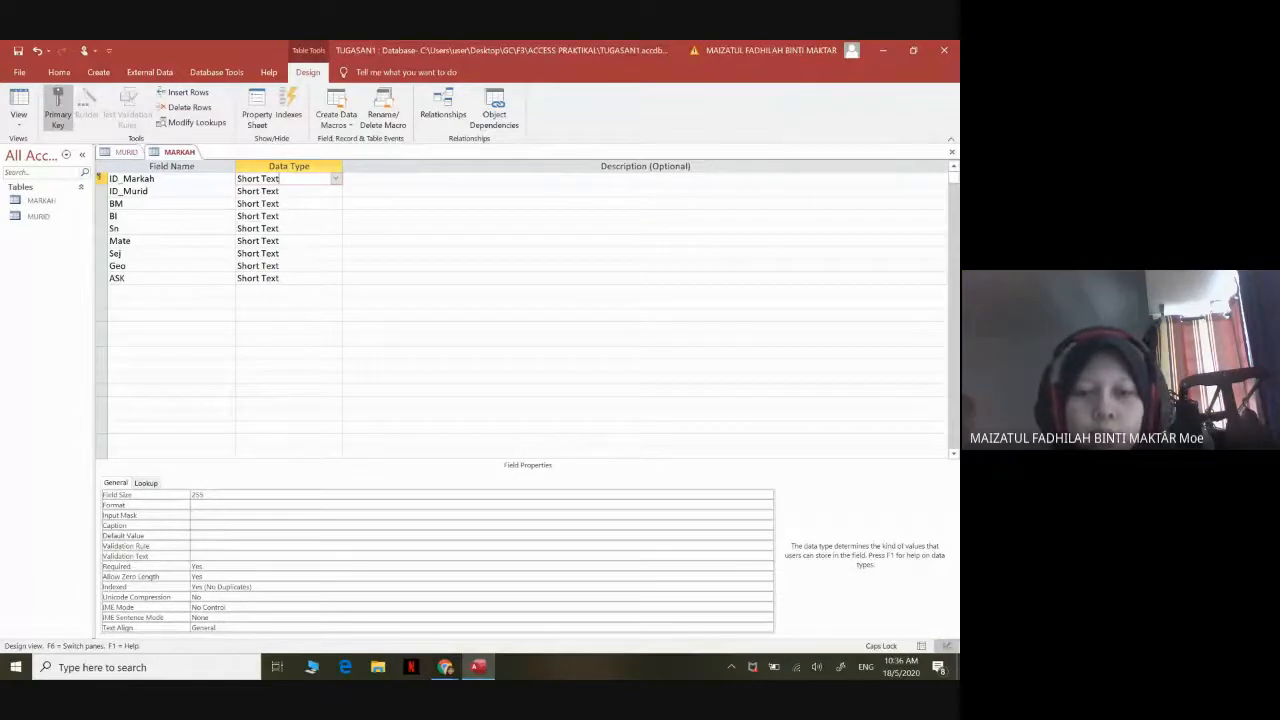
Switch to the Google Meet call and open the class chat to check the students' messages
mouse_move(445, 667)
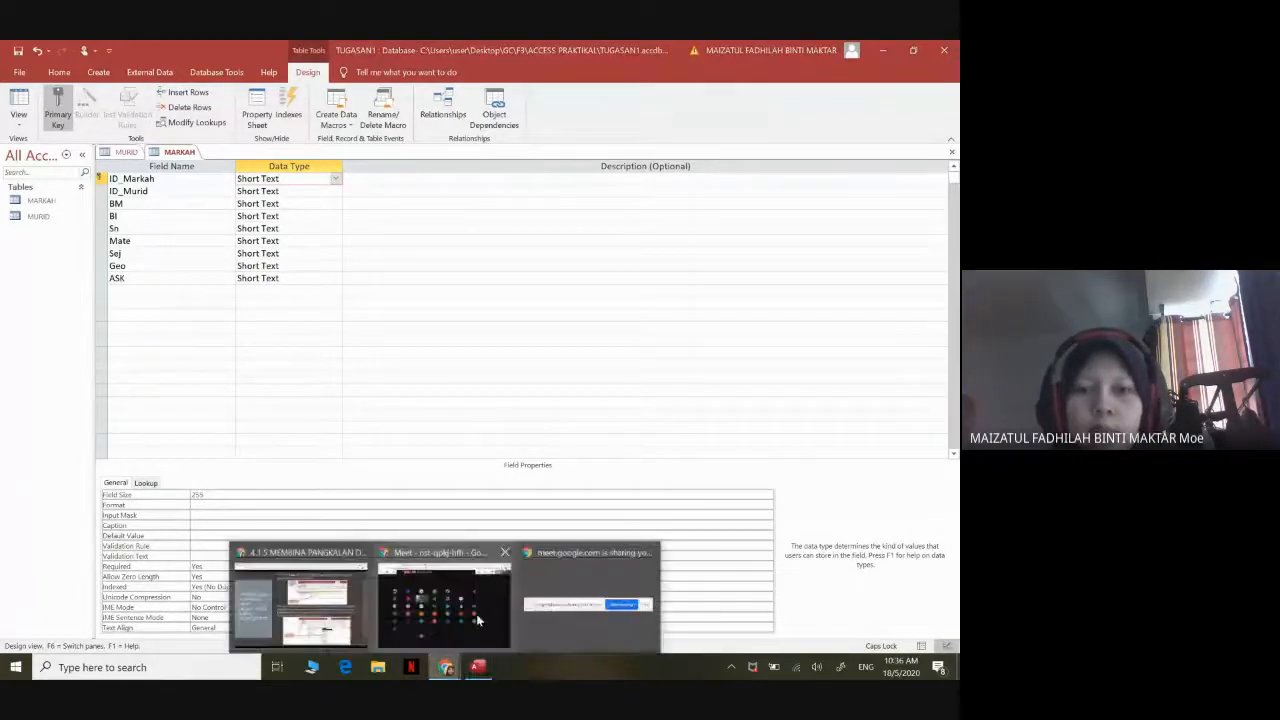
left_click(478, 620)
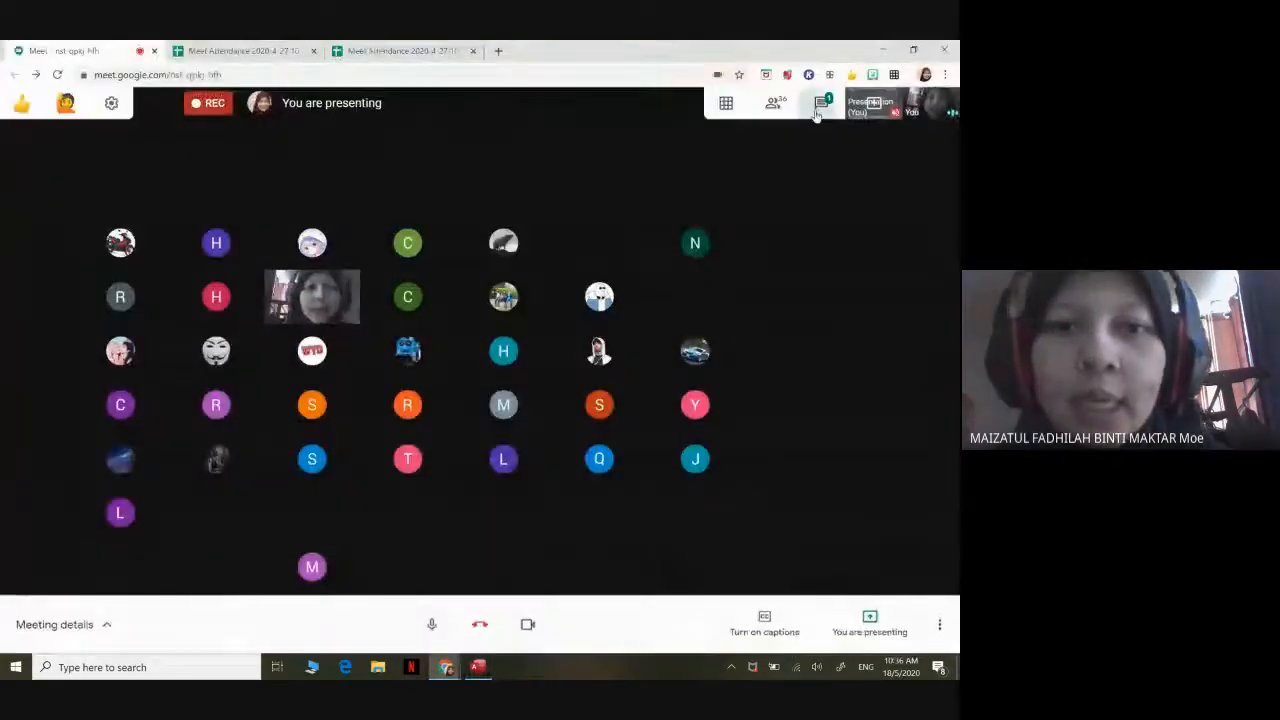
left_click(808, 102)
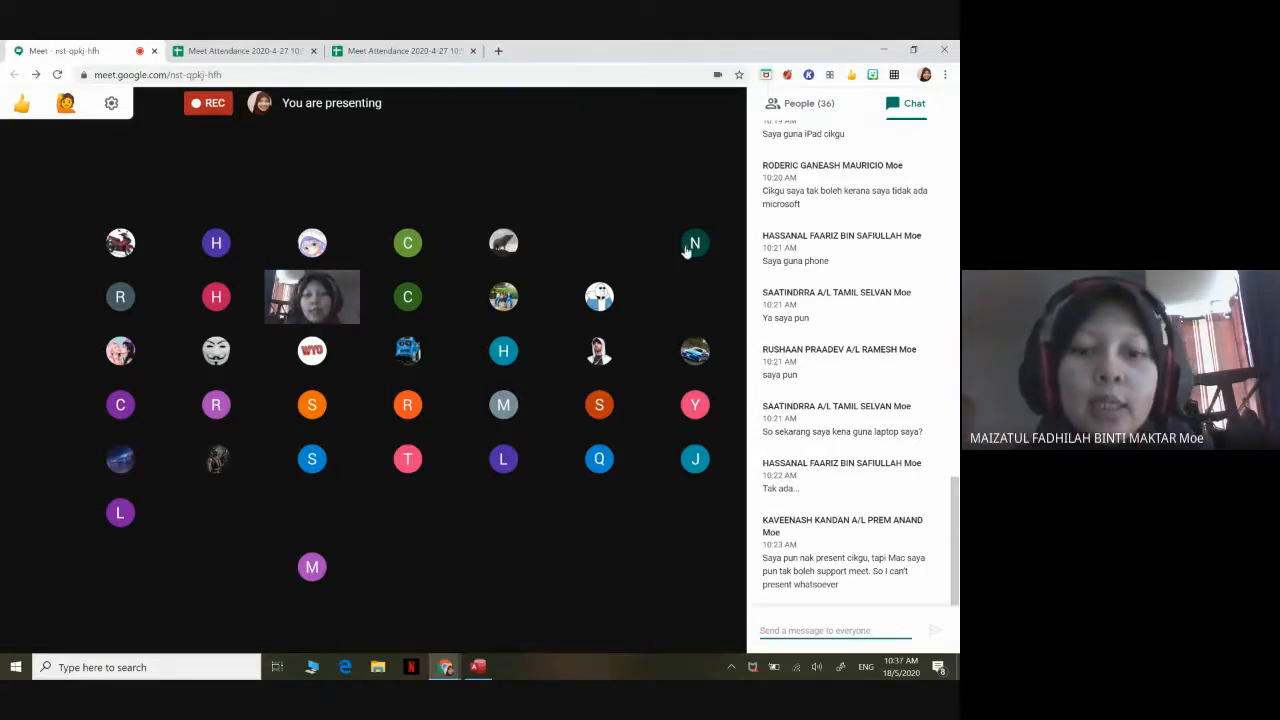
Return to Access and compare the ID_Murid field in the MARKAH table with the one in the MURID table
left_click(478, 667)
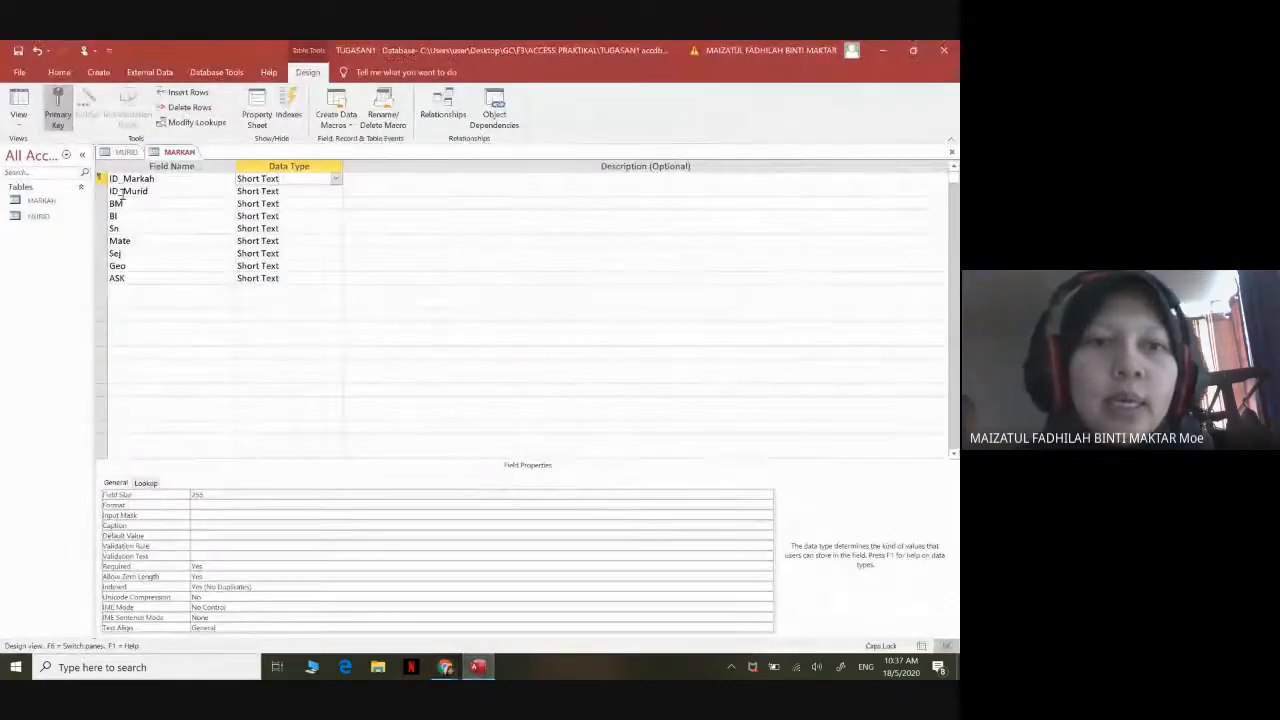
left_click(158, 179)
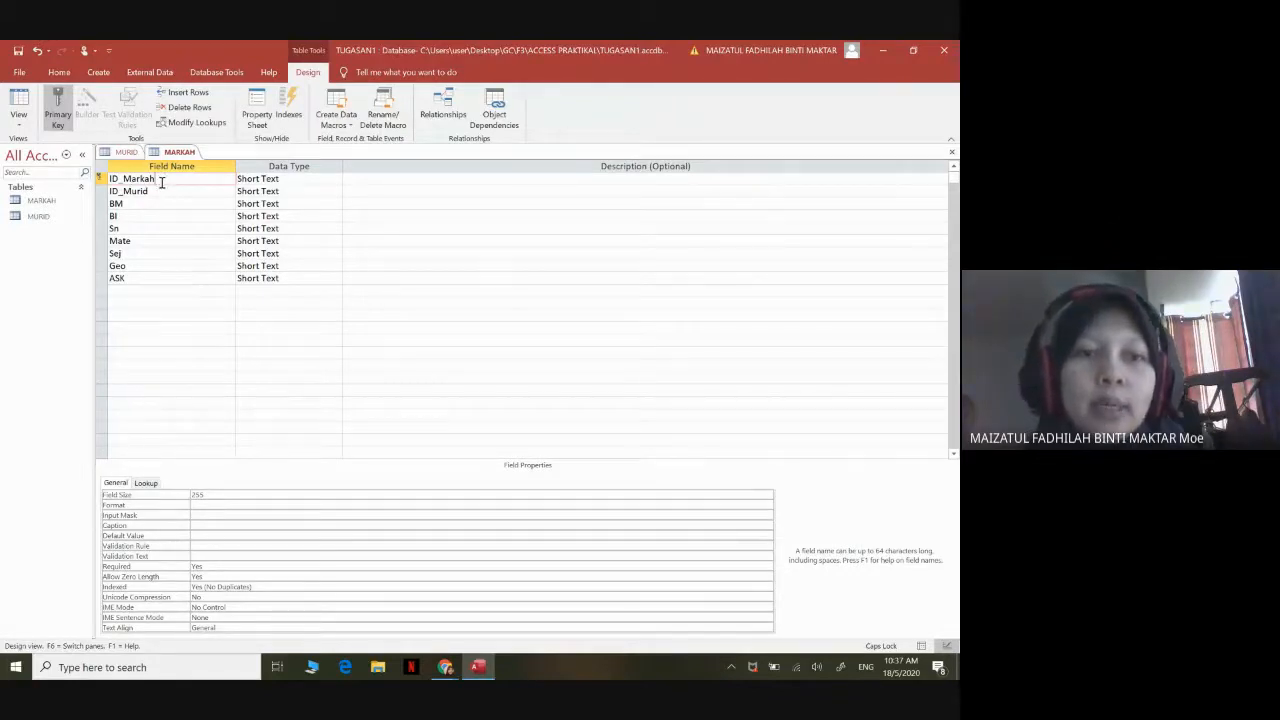
left_click(158, 194)
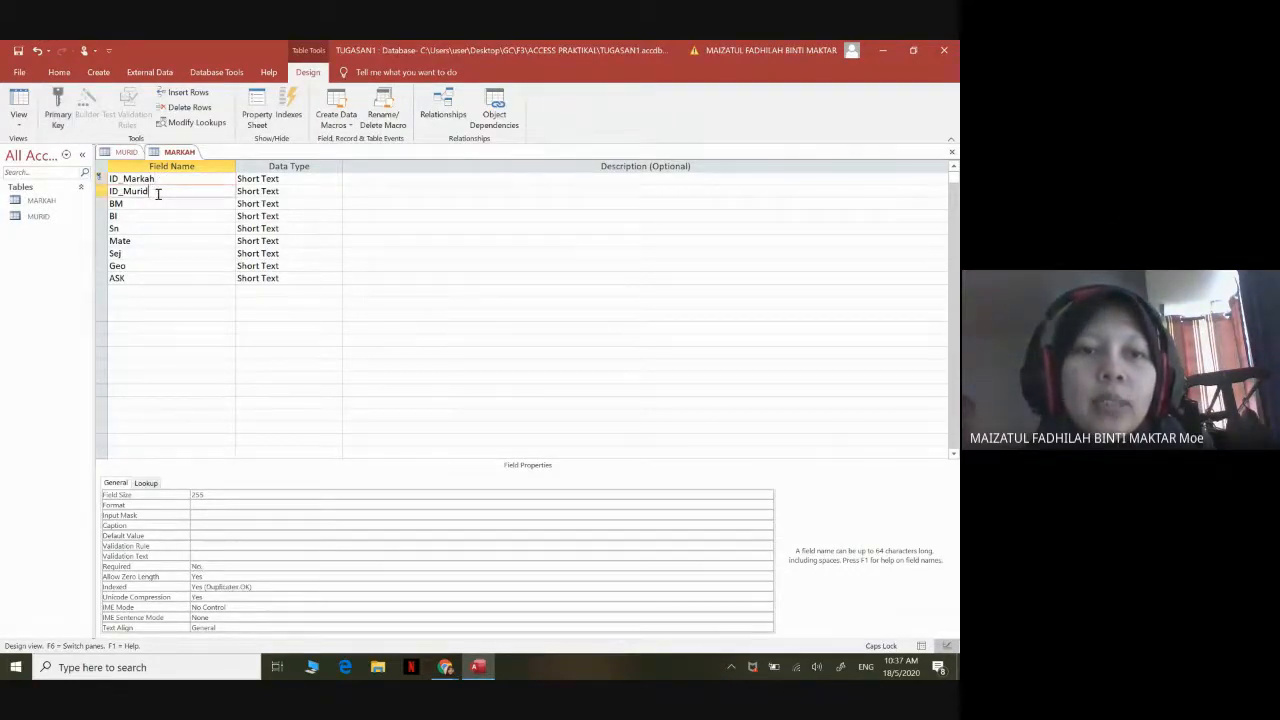
left_click_drag(158, 194, 107, 192)
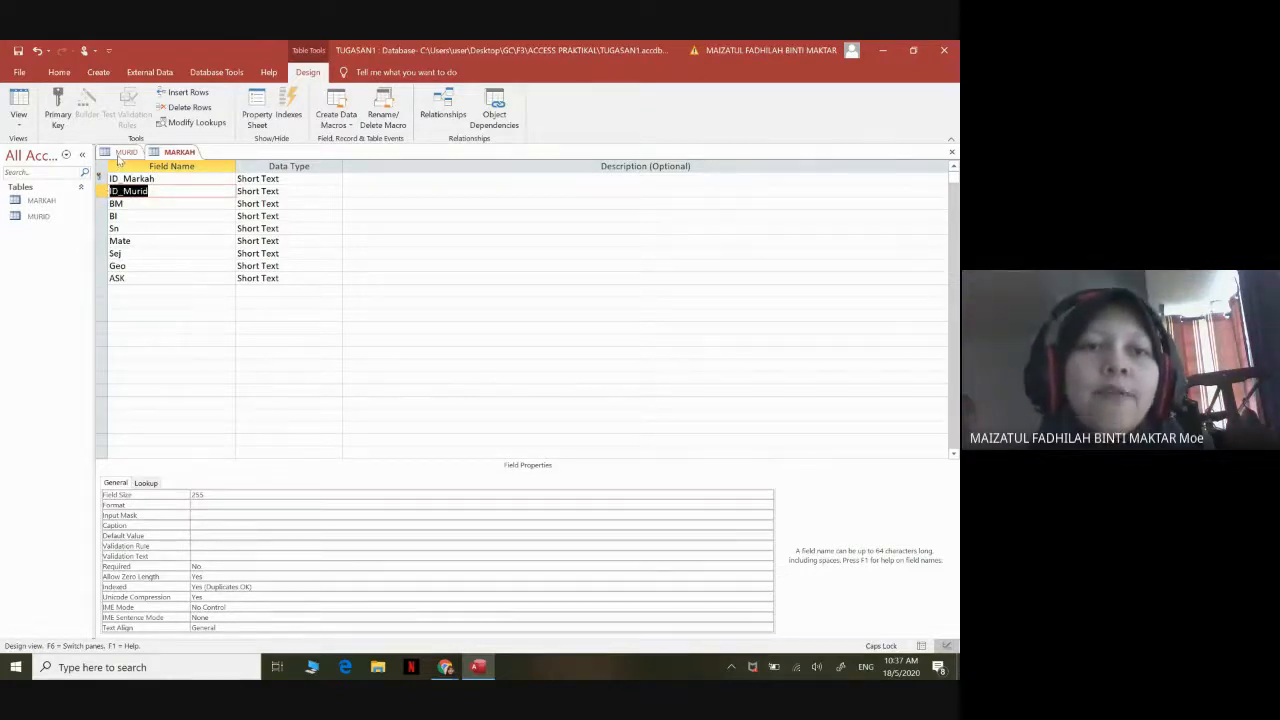
left_click(122, 153)
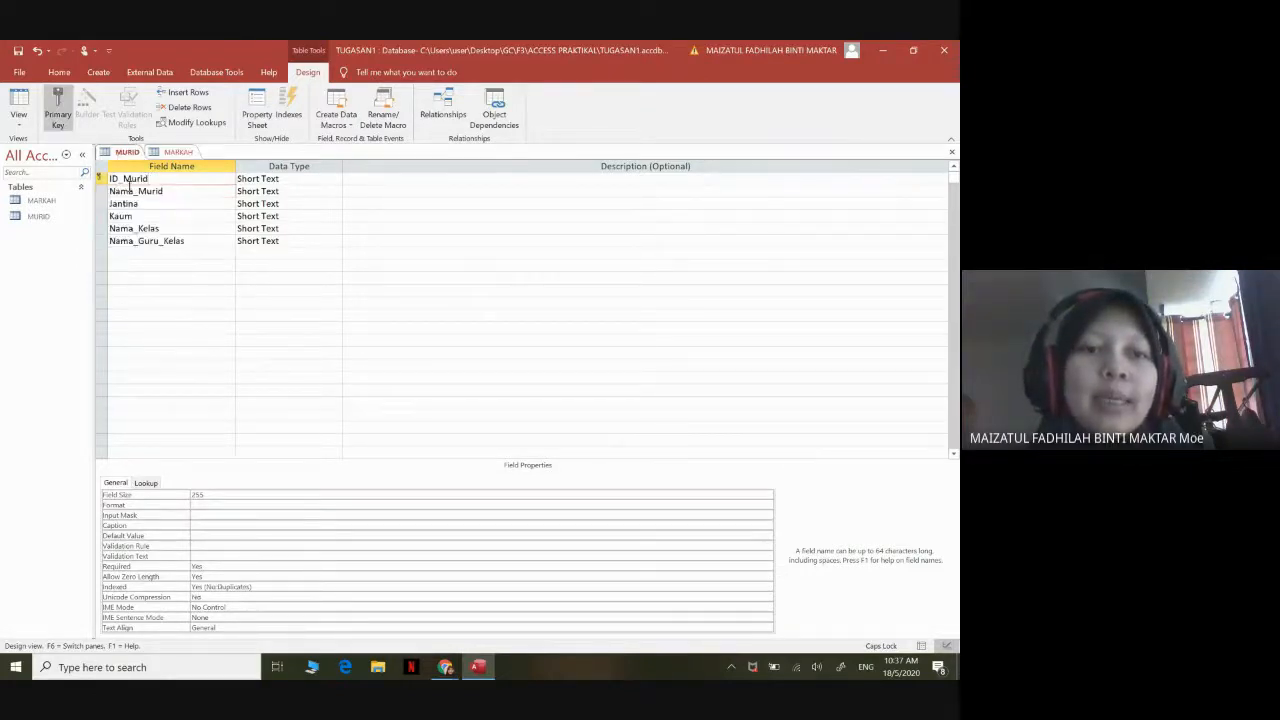
Show the MARKAH table design, then switch to the Google Meet call and stop presenting the screen
left_click(176, 153)
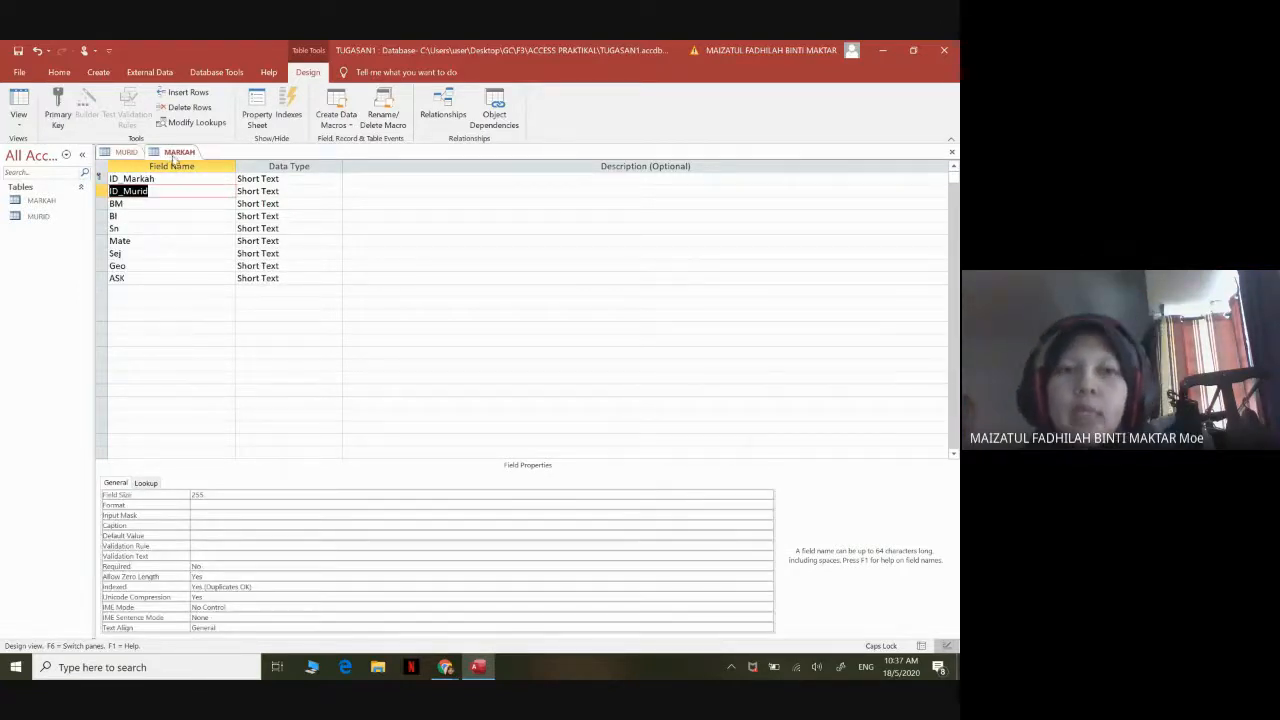
mouse_move(445, 665)
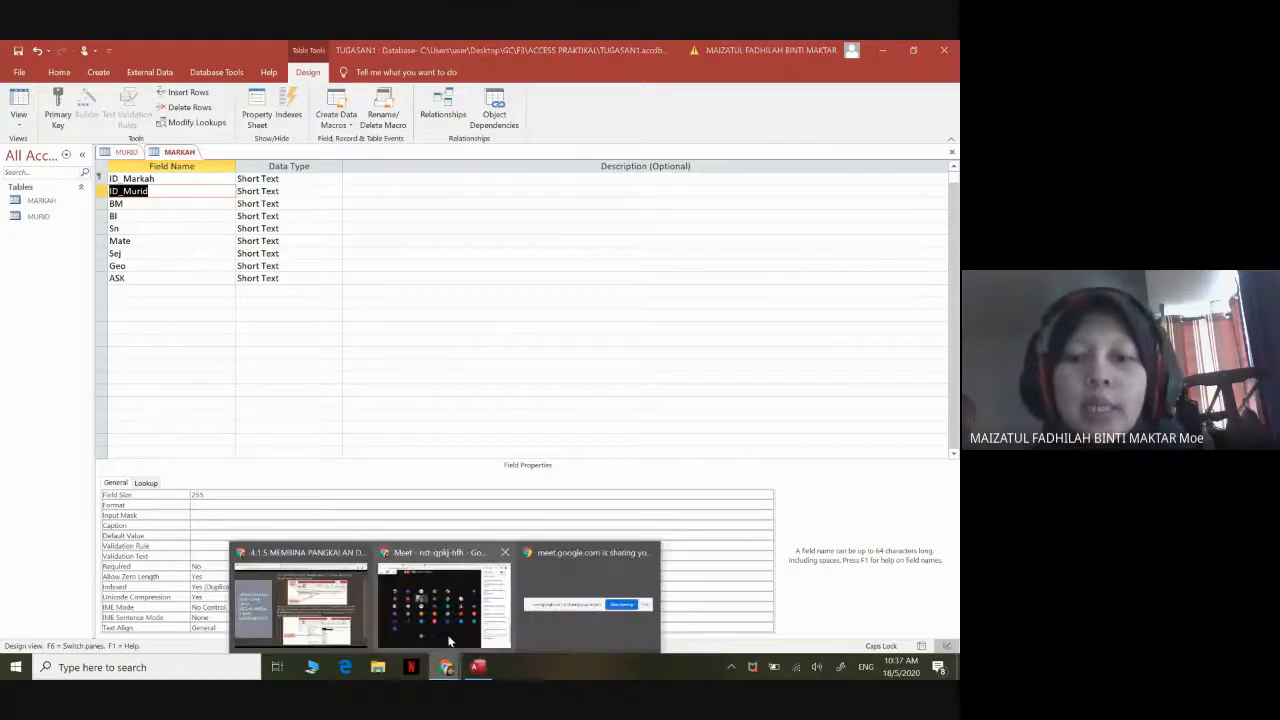
left_click(454, 616)
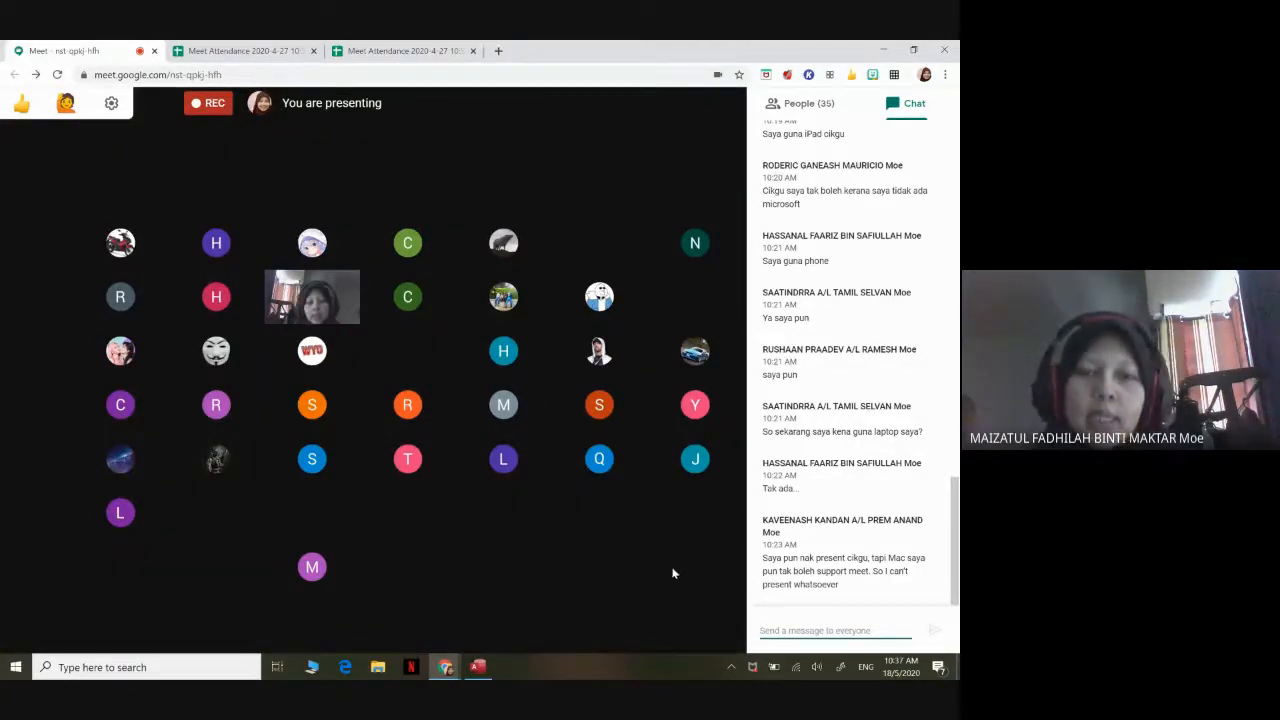
left_click(562, 587)
left_click(870, 624)
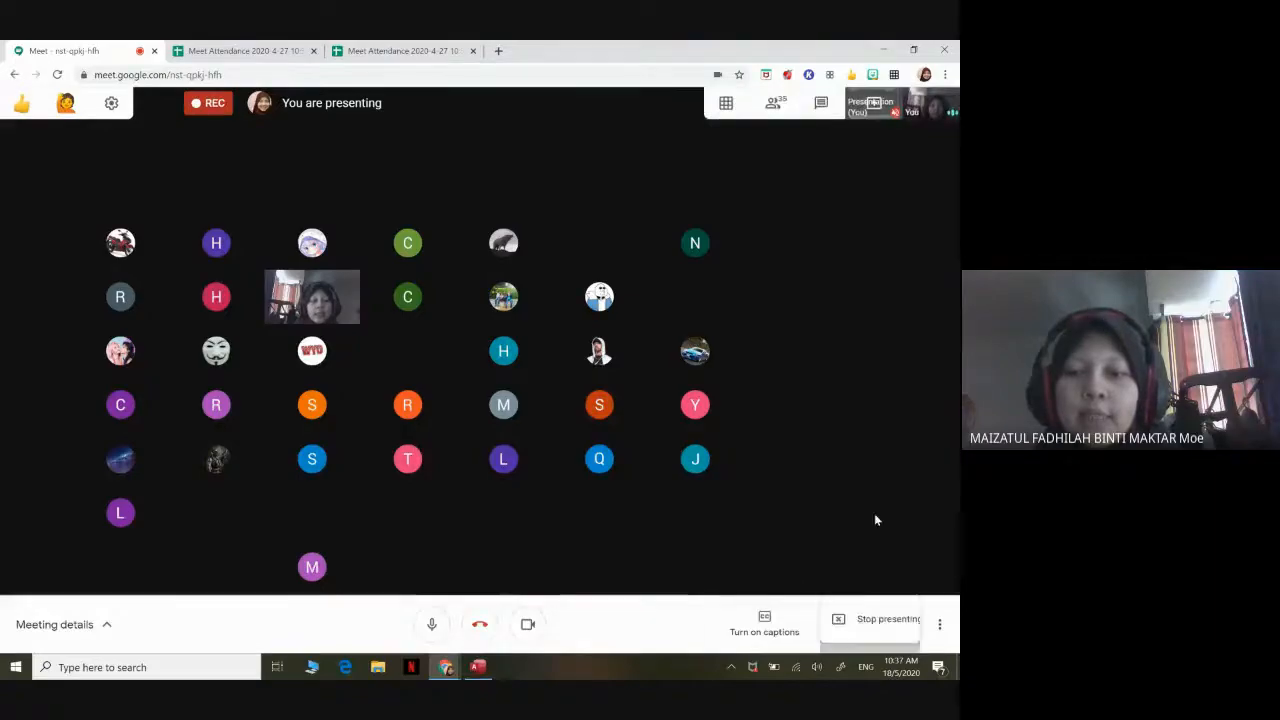
left_click(862, 563)
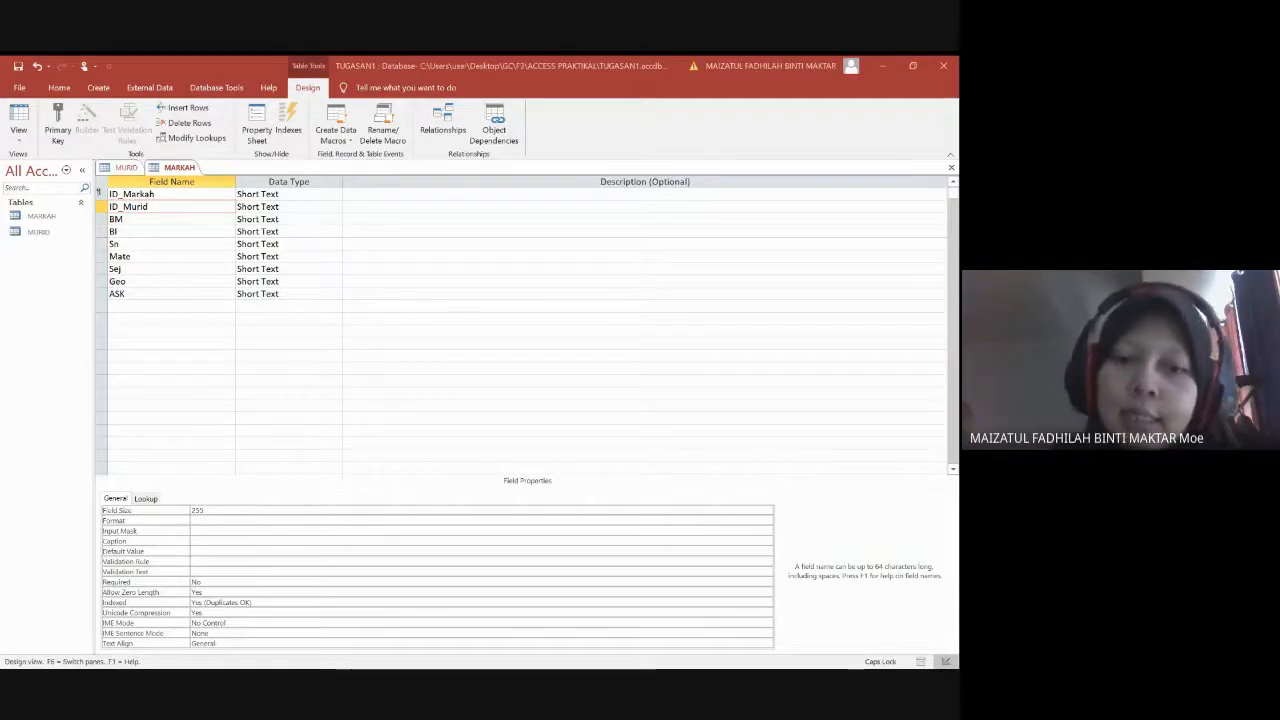
Return to Access, open the Relationships layout and add the MURID and MARKAH tables to it
key("alt+Tab")
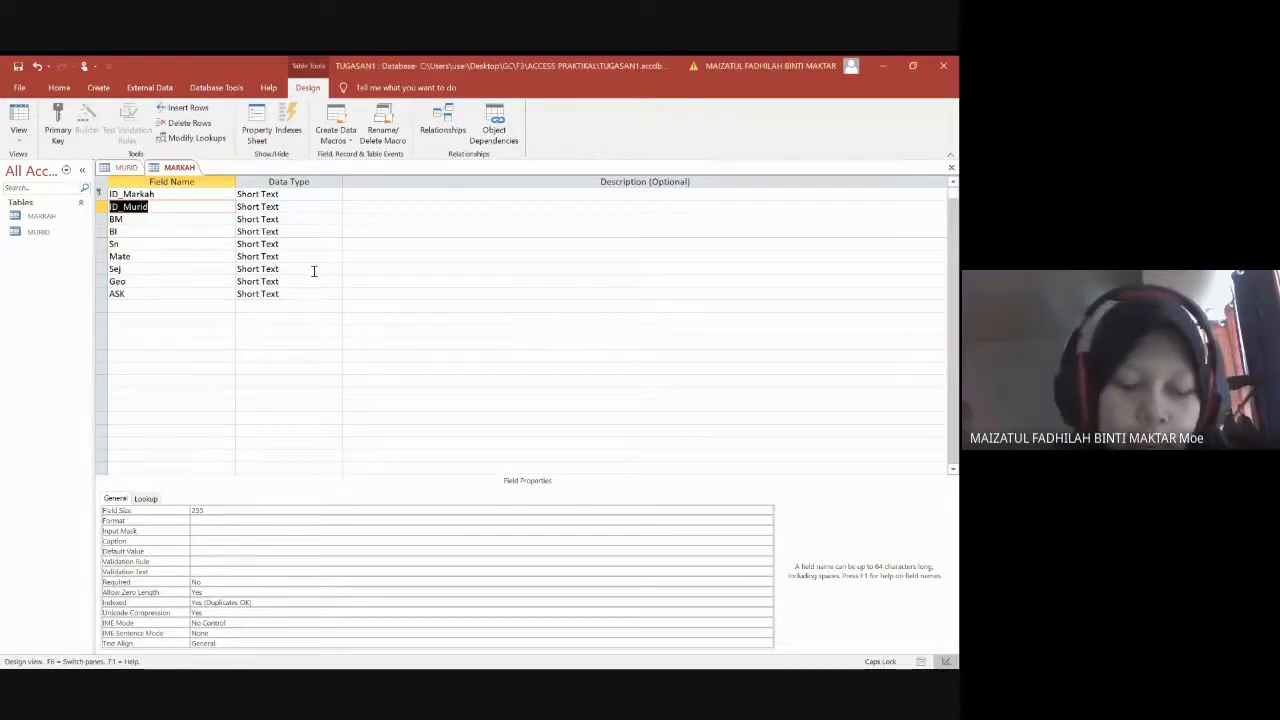
left_click(220, 92)
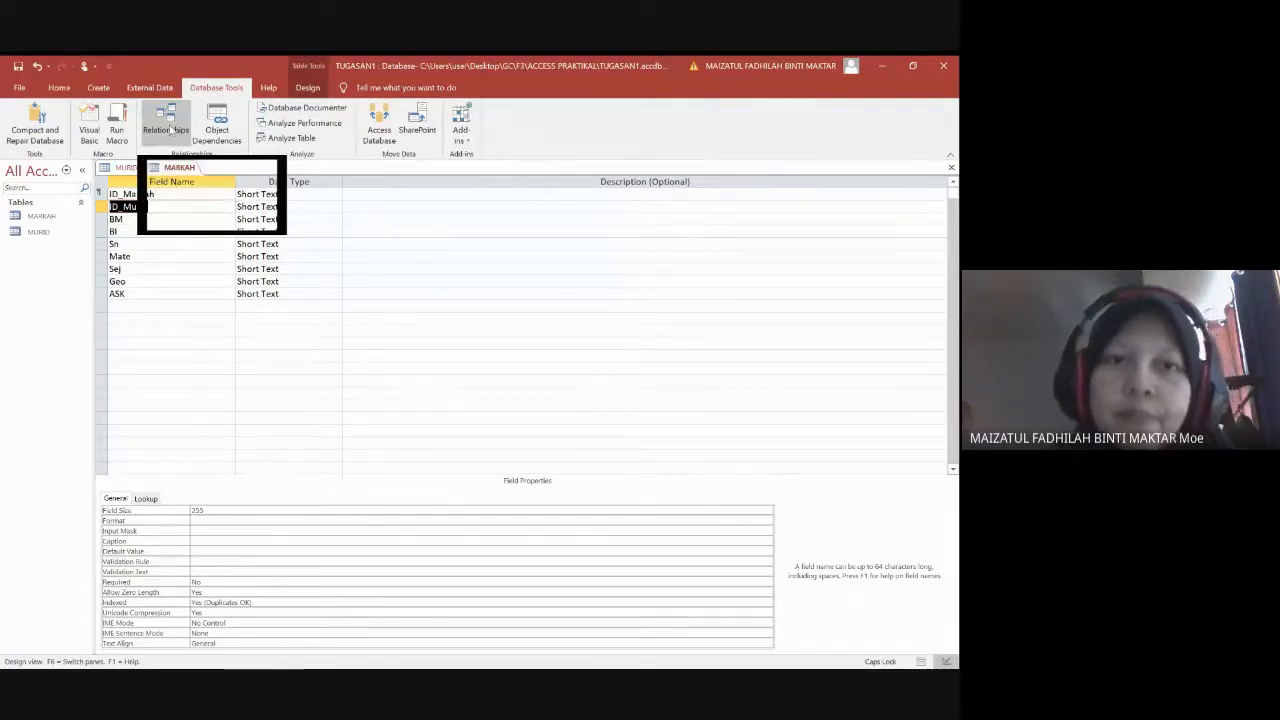
left_click(168, 125)
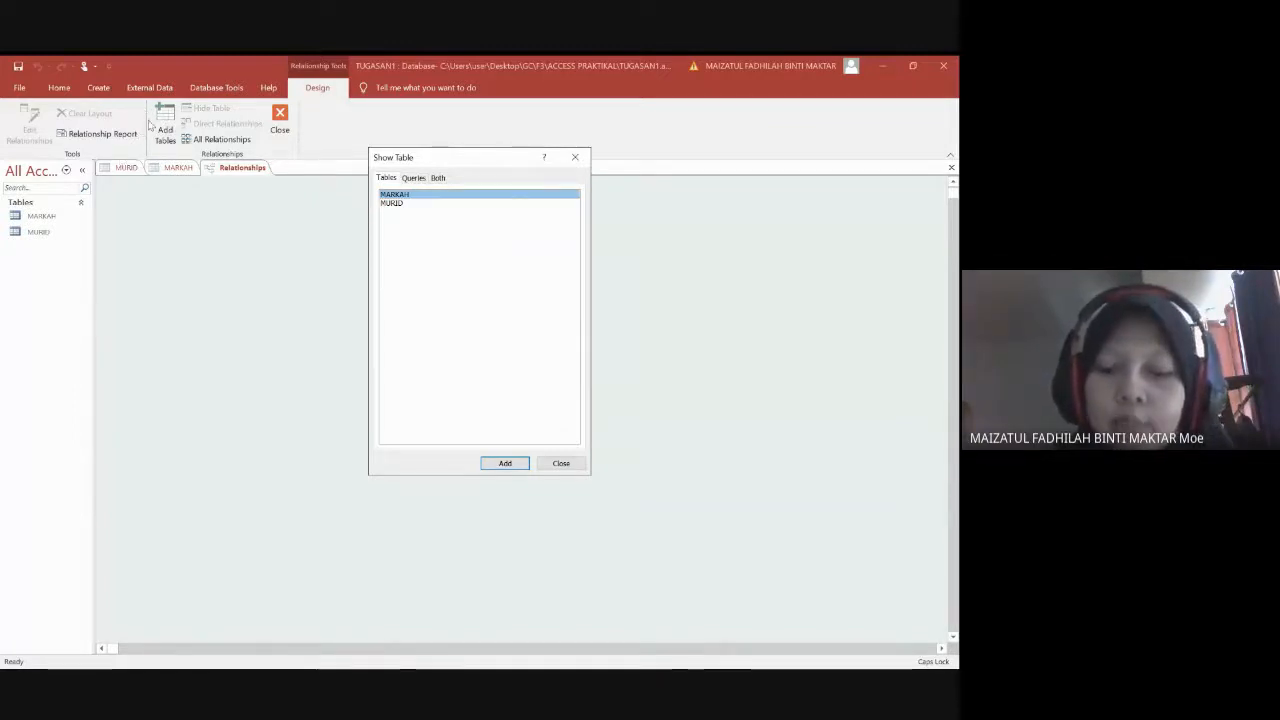
left_click(400, 204)
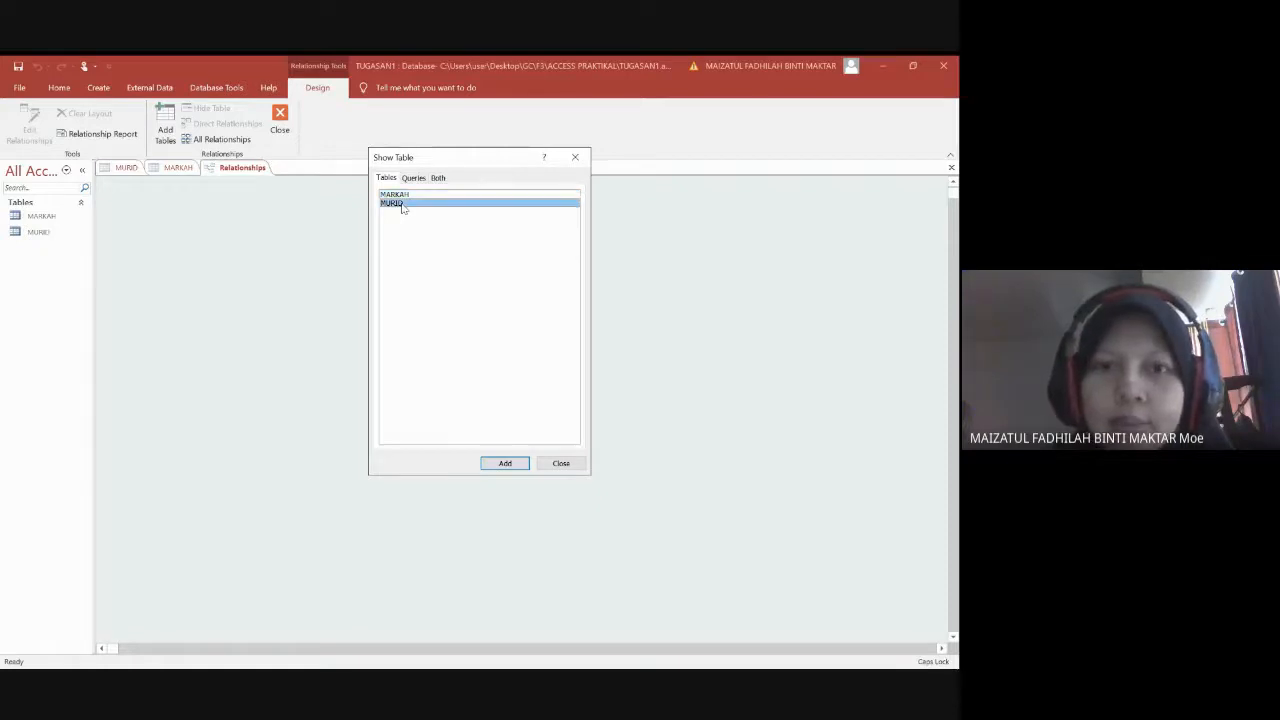
left_click(503, 465)
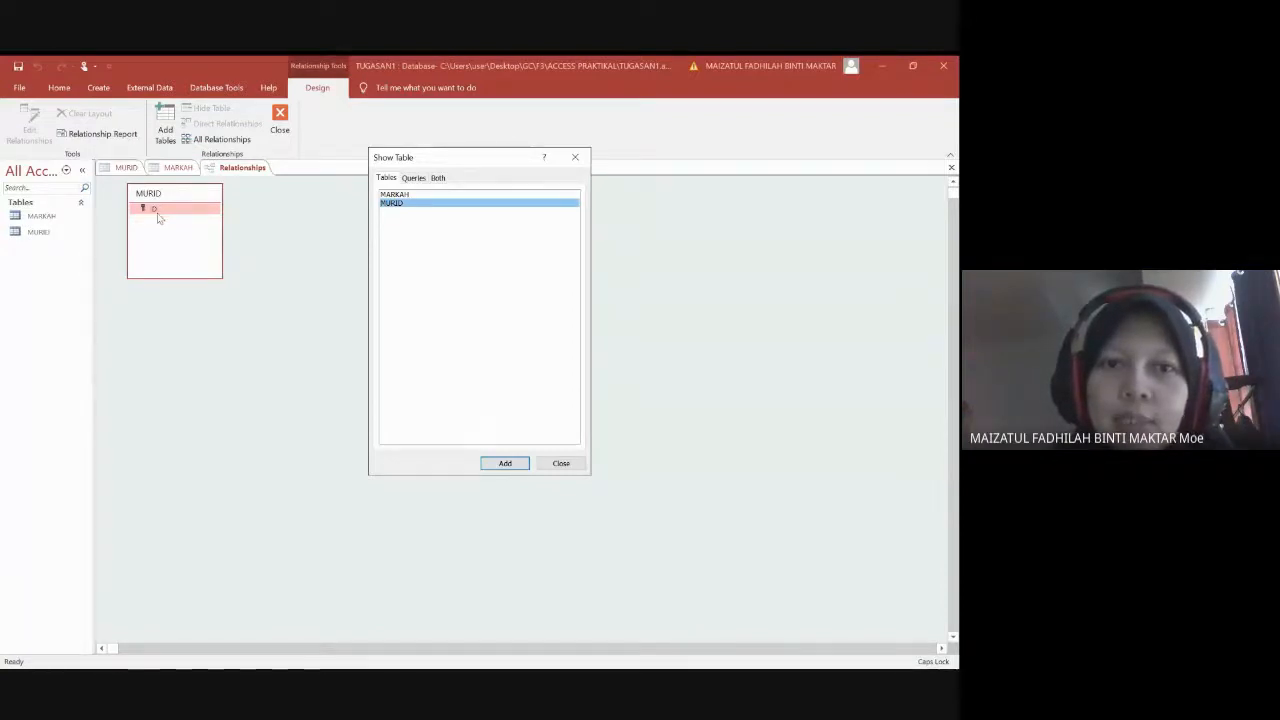
left_click(409, 197)
left_click(506, 463)
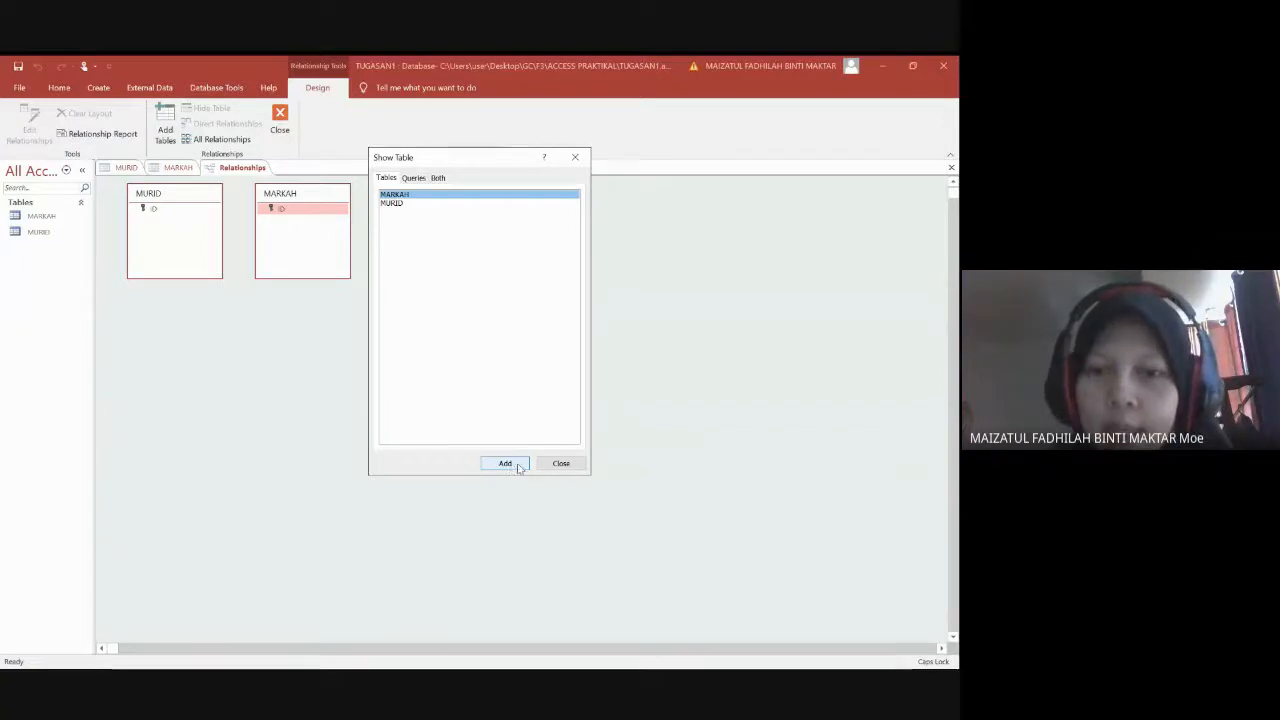
left_click(561, 464)
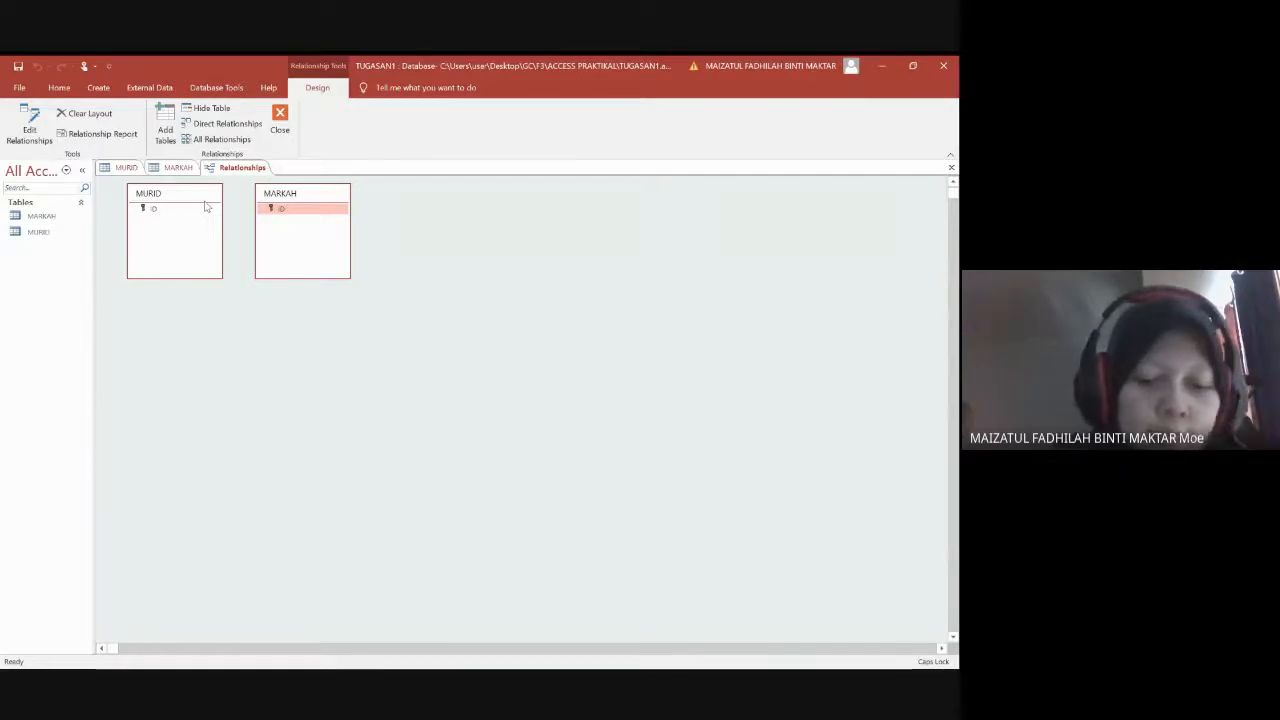
Try to edit a relationship from the MURID table's ID field and check the MARKAH and MURID table designs
double_click(156, 212)
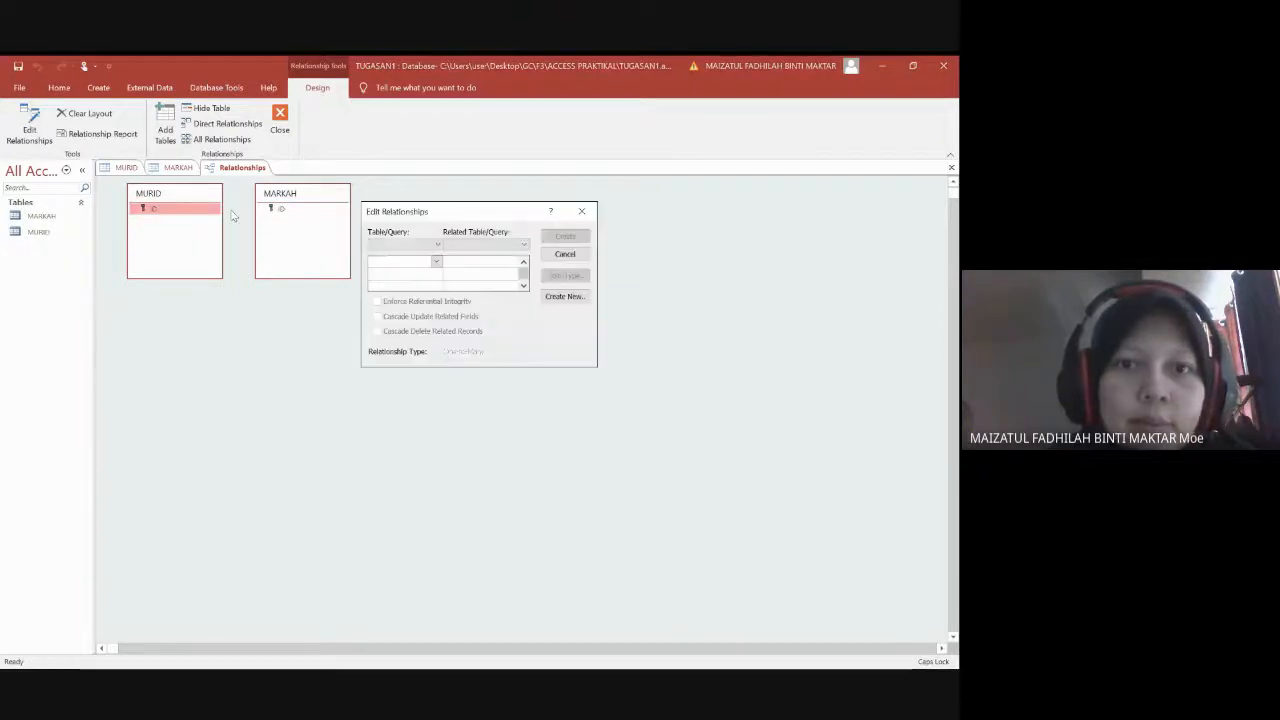
left_click(572, 259)
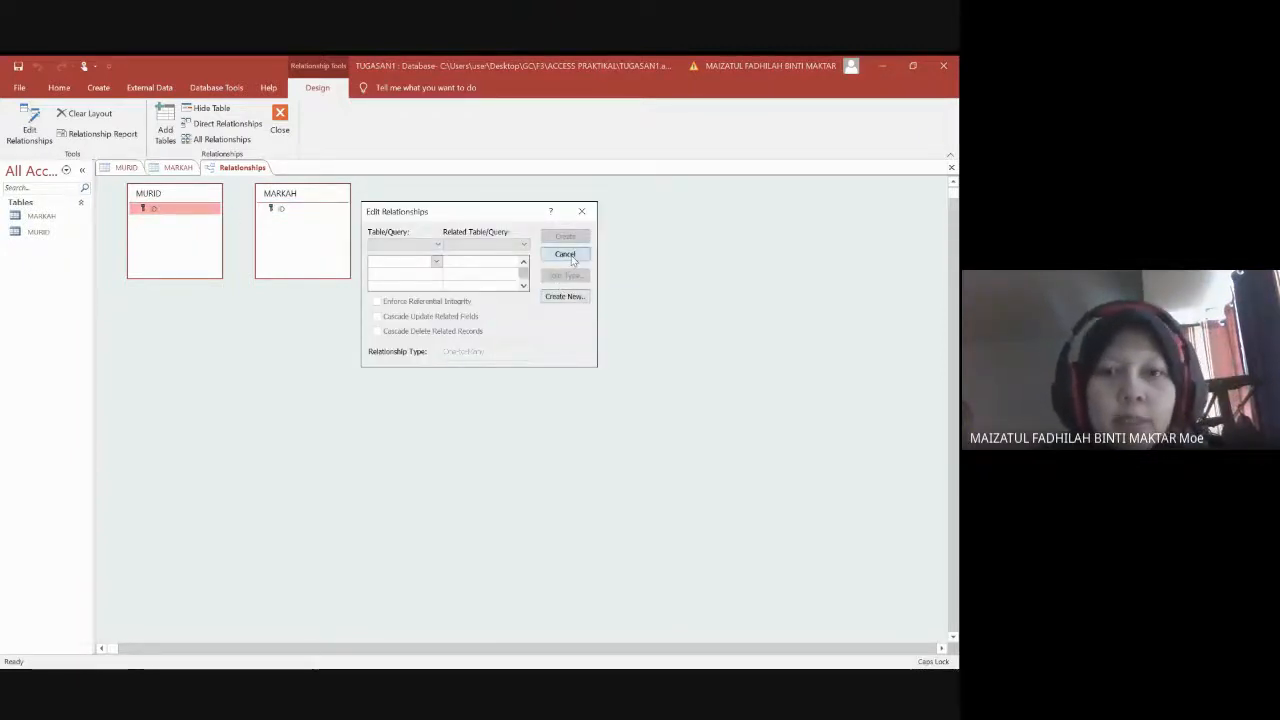
left_click(180, 168)
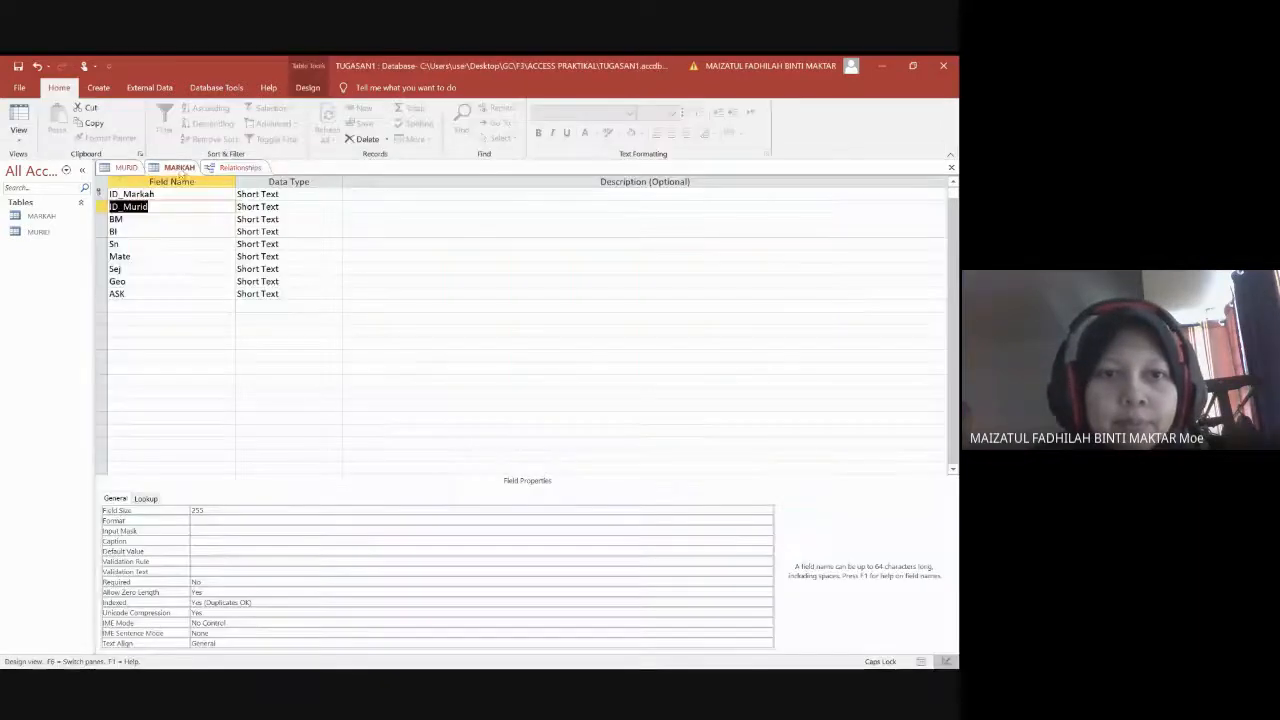
left_click(120, 168)
left_click(238, 168)
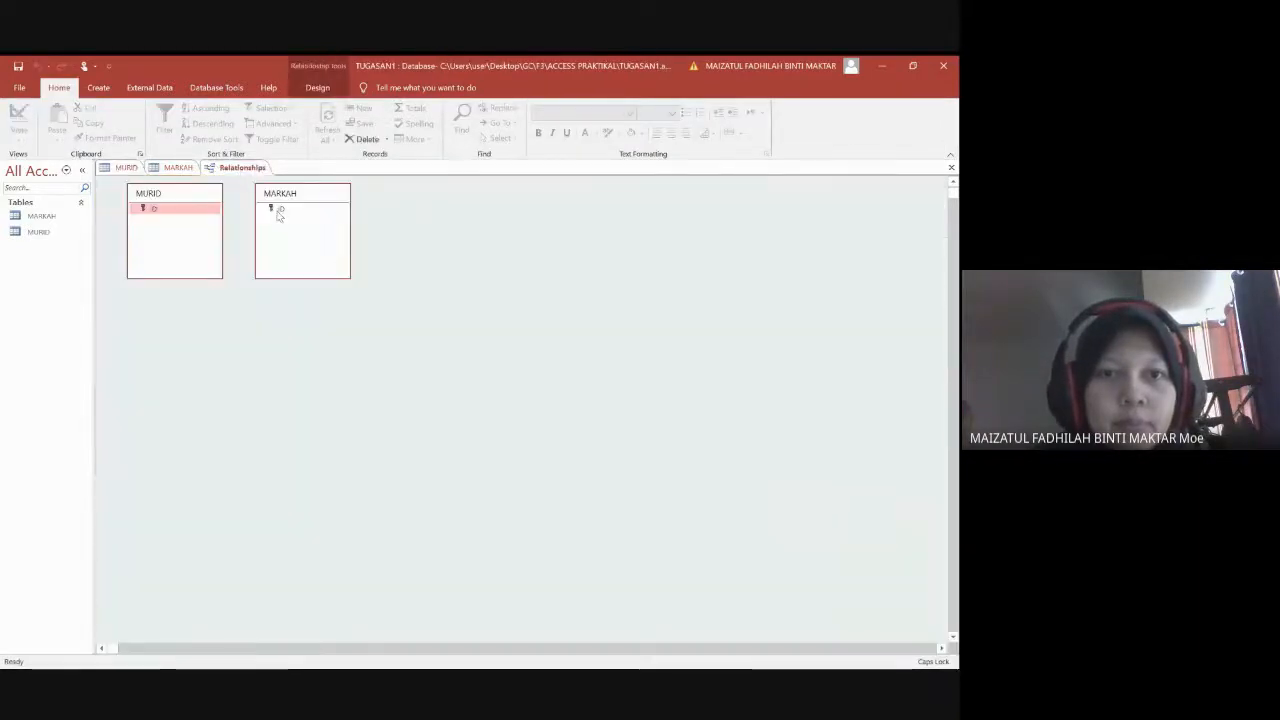
Enlarge the MARKAH box in width and height and lengthen the MURID box in the Relationships layout
left_click_drag(350, 256, 417, 256)
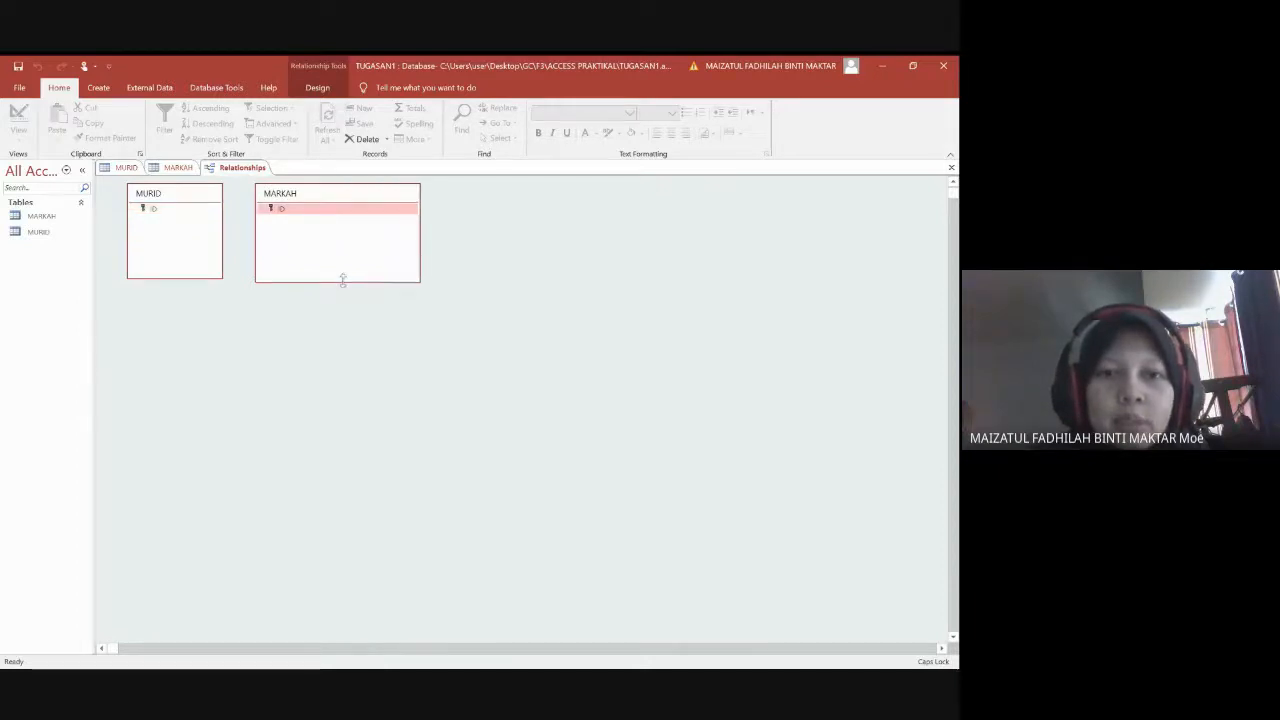
left_click_drag(343, 278, 345, 320)
left_click_drag(182, 280, 167, 343)
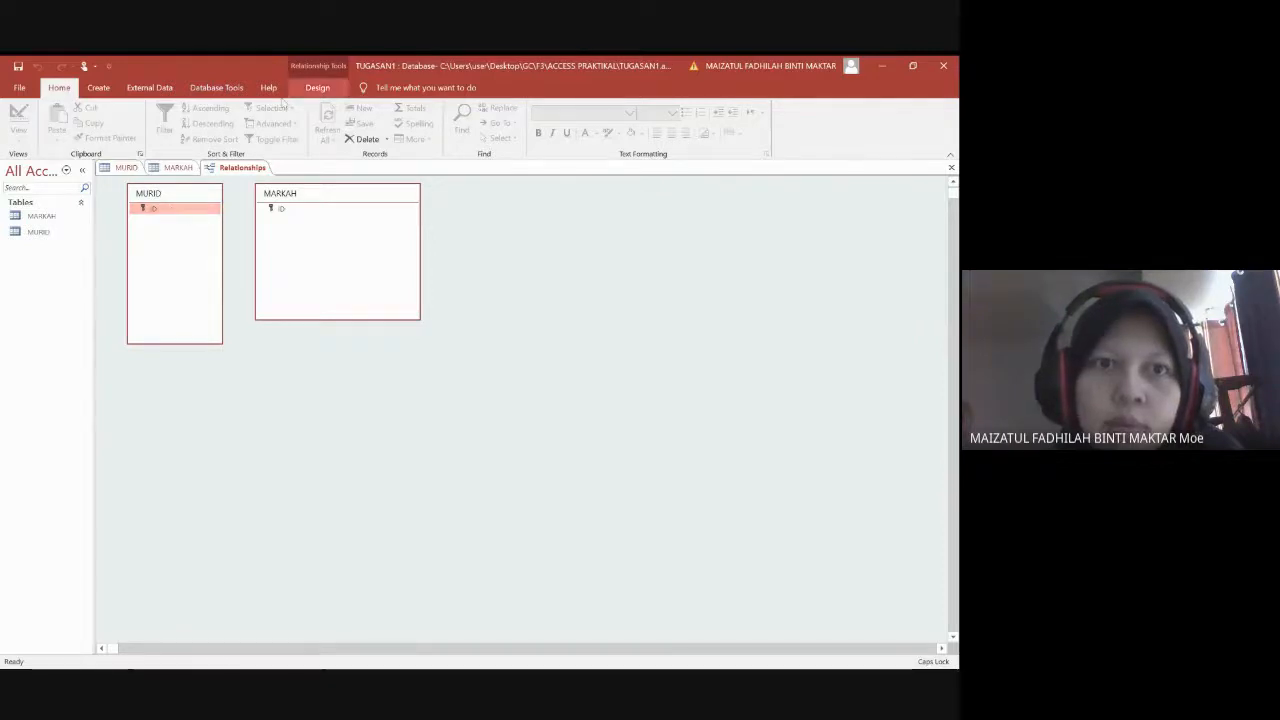
Try to edit the relationship between the ID fields of the MURID and MARKAH tables
left_click(317, 87)
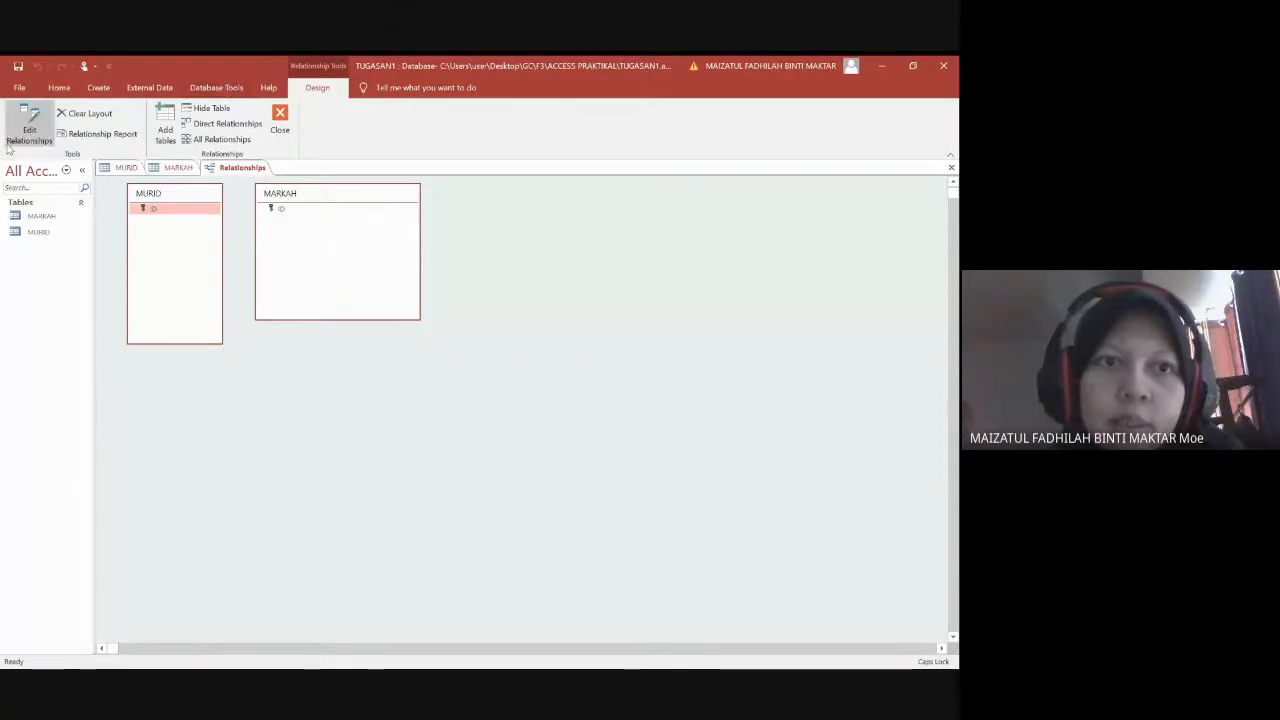
left_click(29, 125)
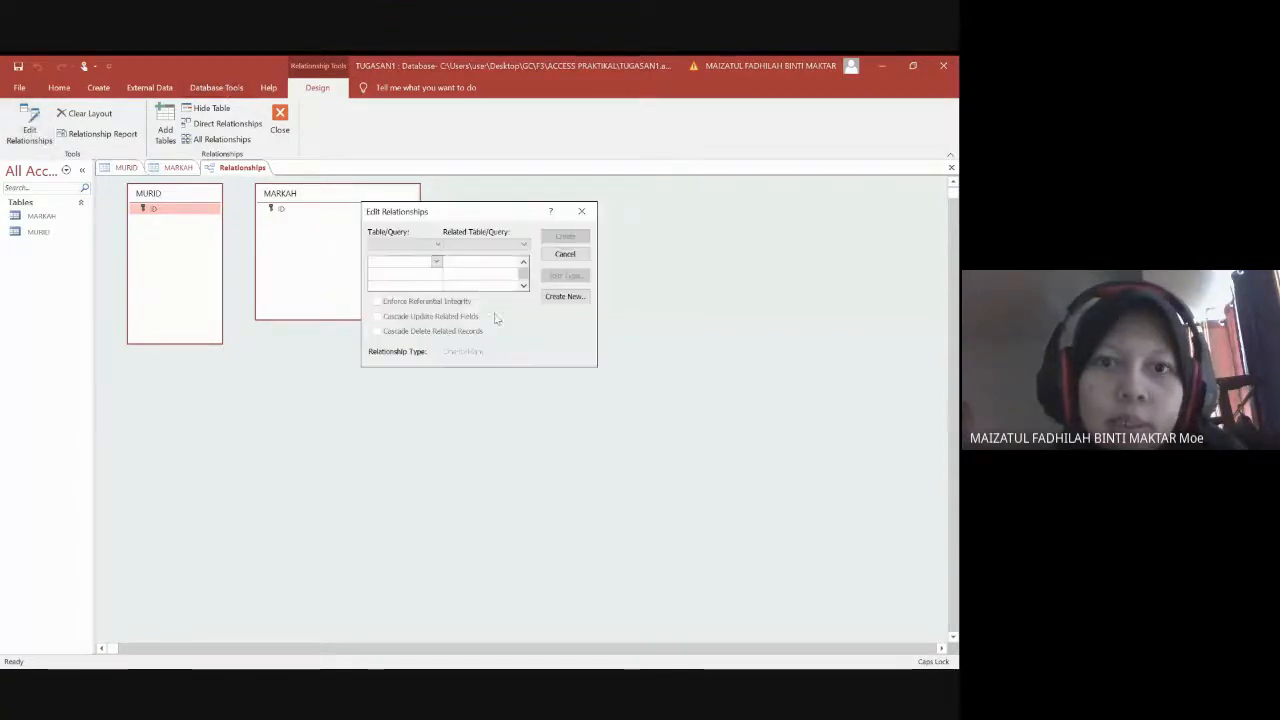
left_click(566, 256)
left_click(281, 210)
left_click(172, 210)
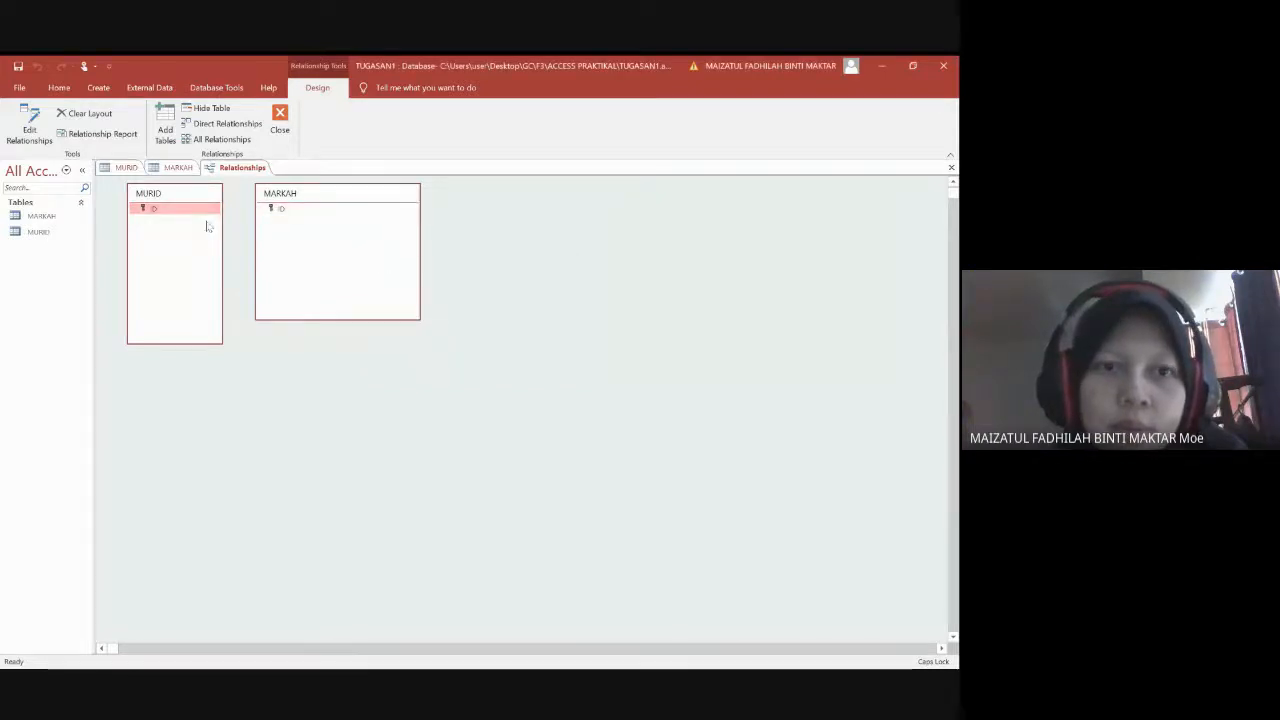
left_click(276, 208)
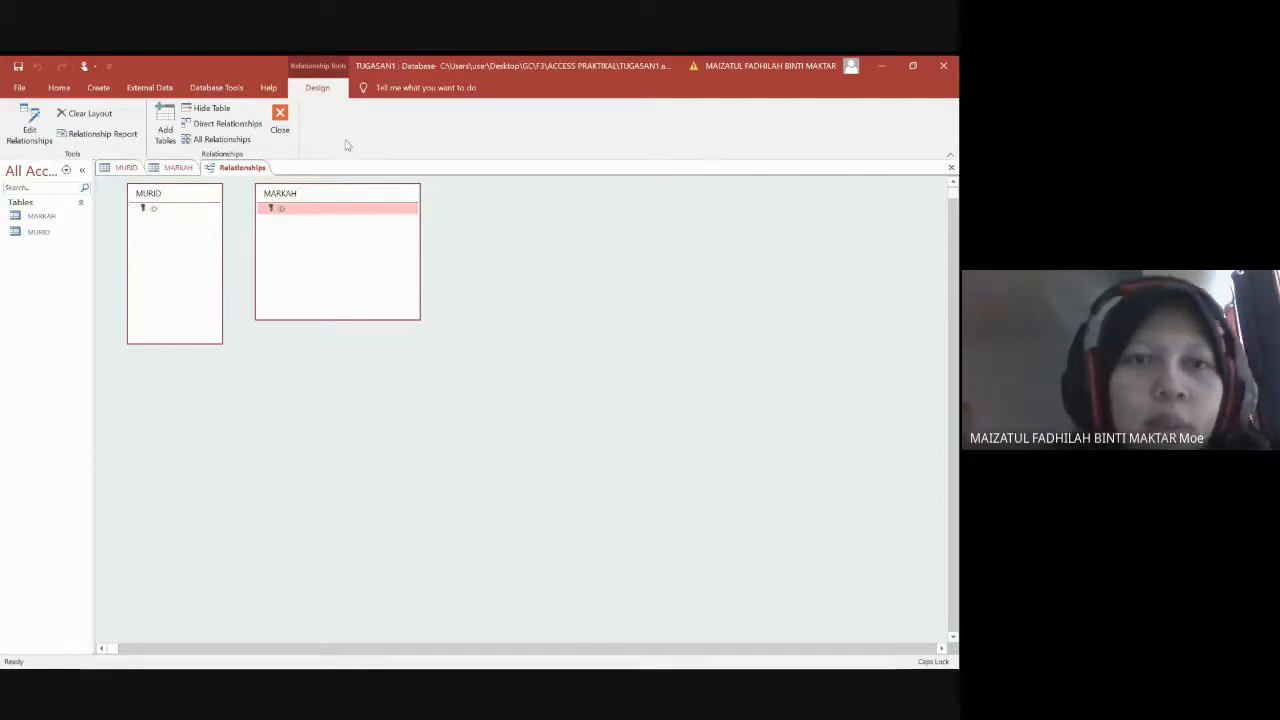
Clear the Relationships layout and close it without saving the layout changes
left_click(86, 113)
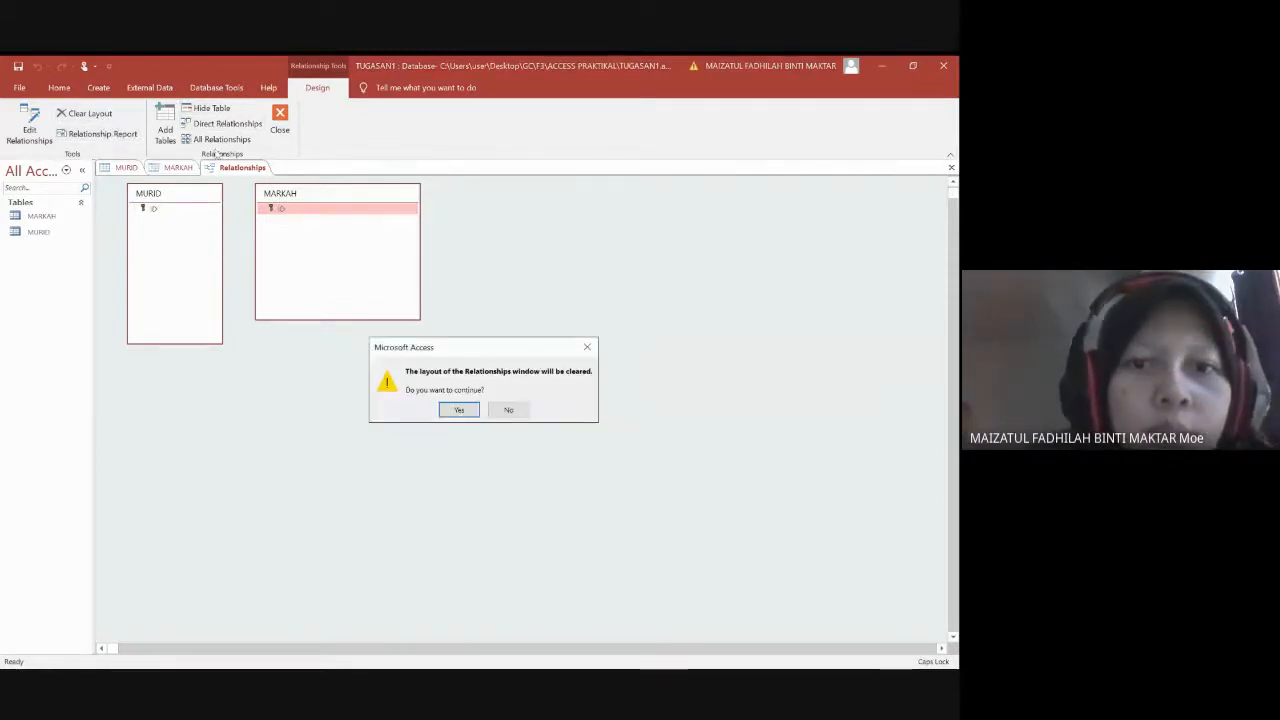
left_click(455, 411)
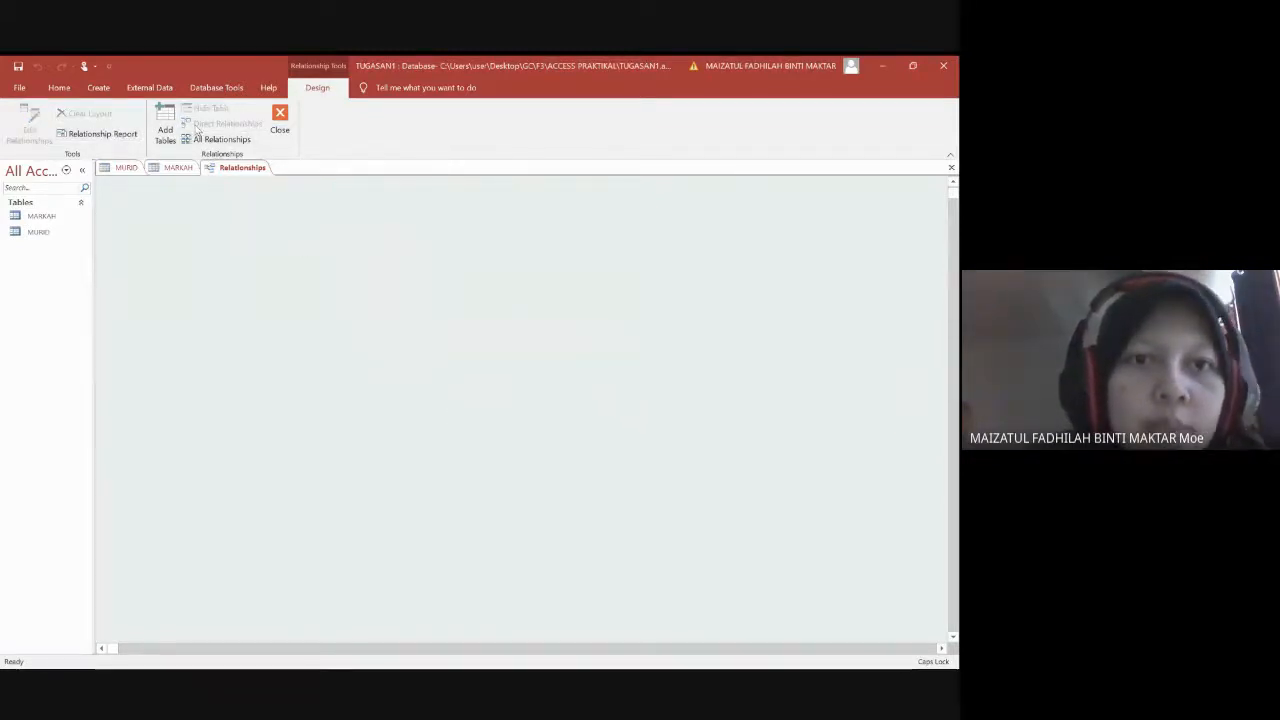
left_click(206, 86)
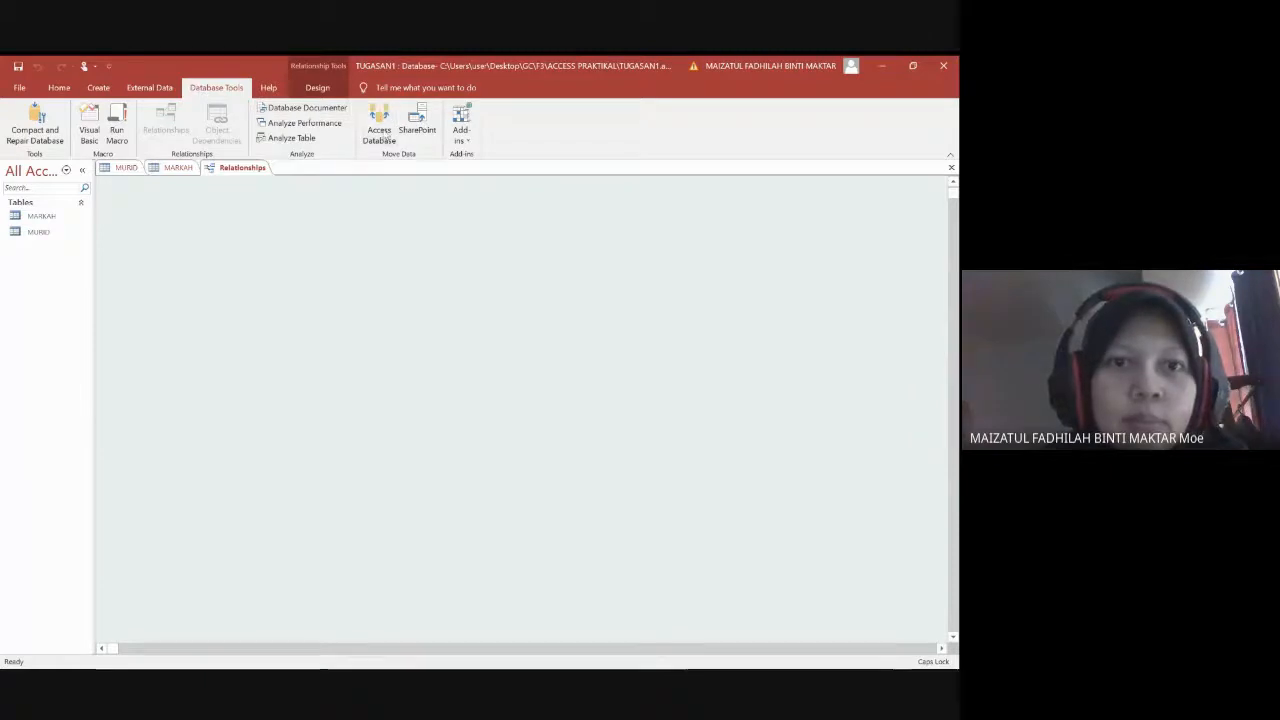
right_click(222, 175)
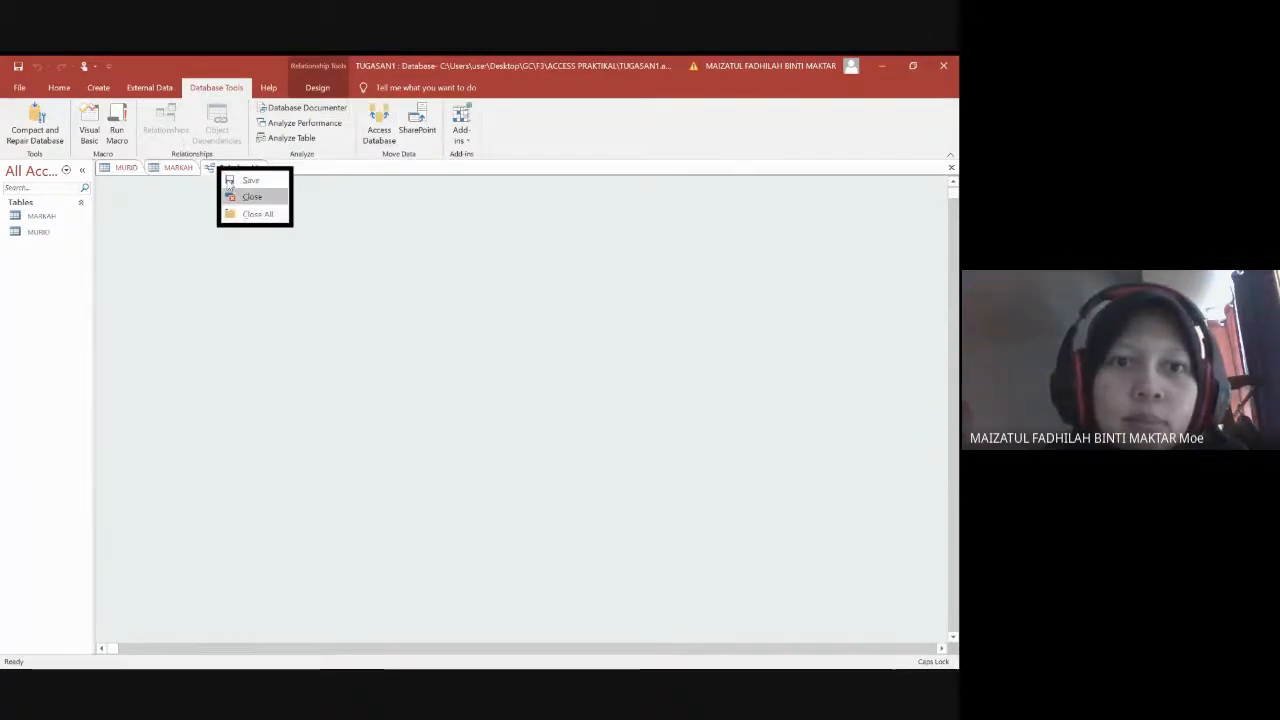
left_click(250, 197)
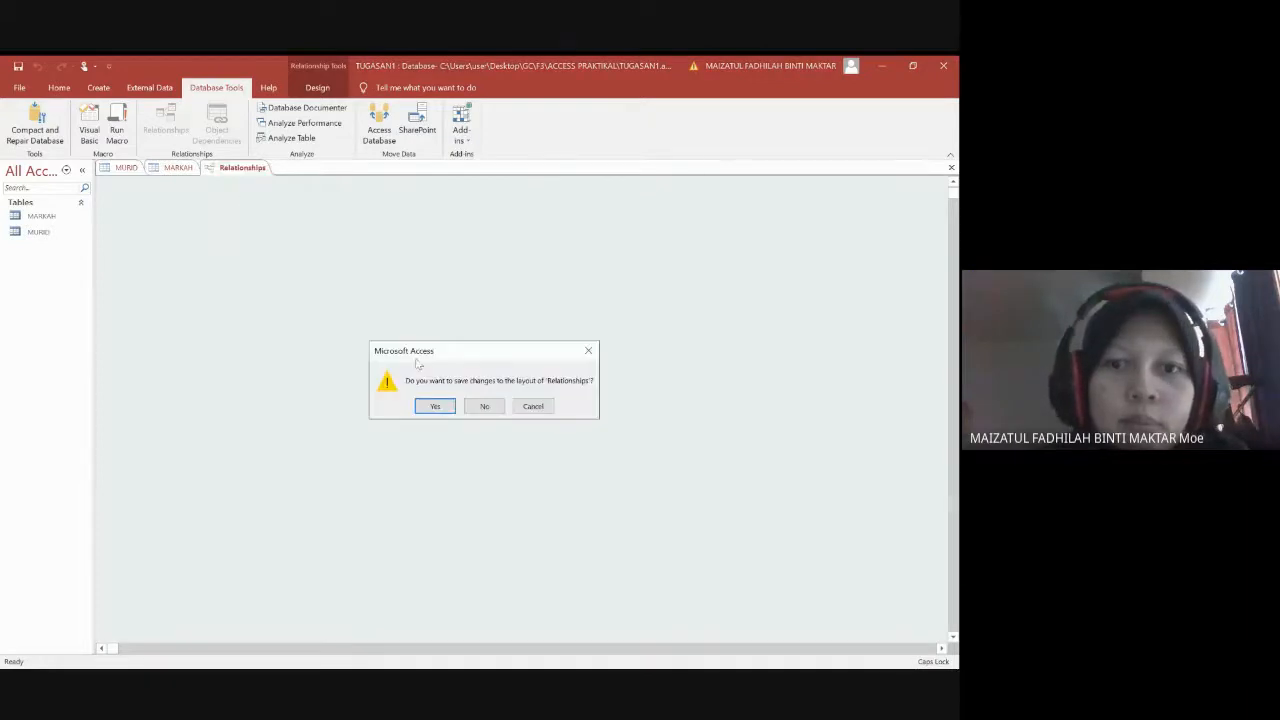
left_click(490, 406)
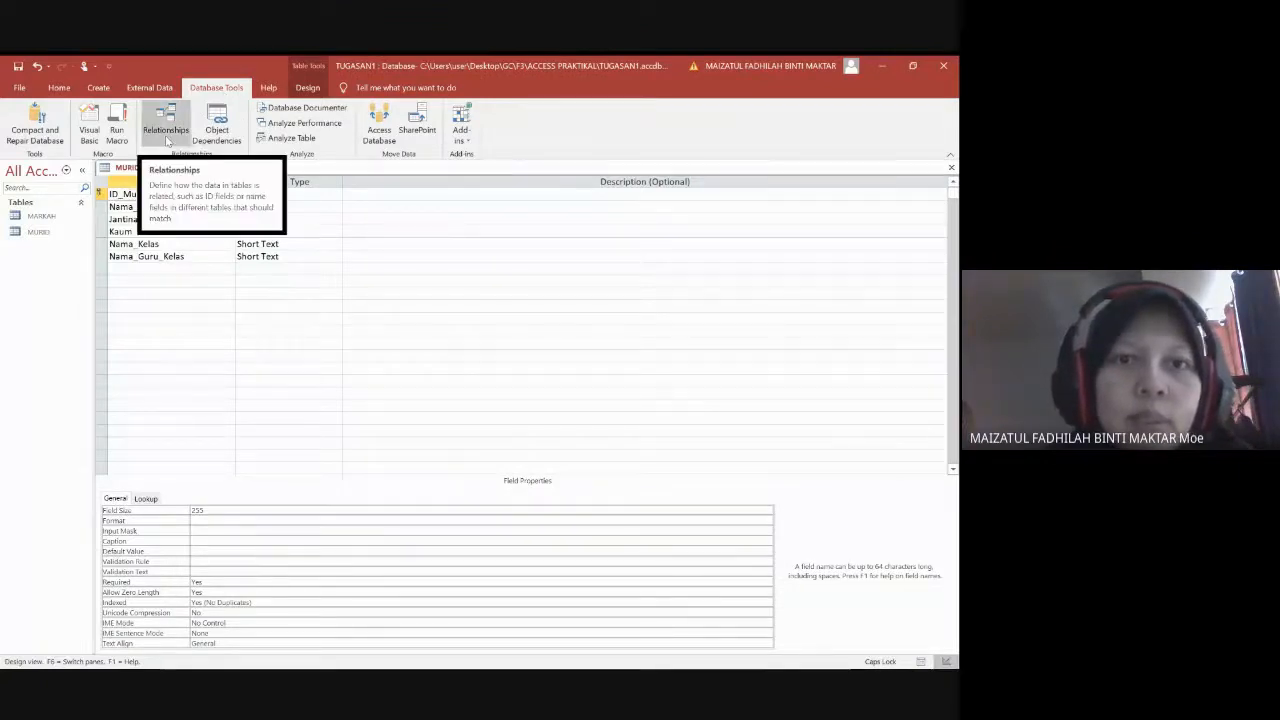
Go through the MURID table's fields from Nama_Guru_Kelas up to ID_Murid to check their definitions
left_click(165, 268)
left_click(158, 256)
left_click(156, 244)
left_click(155, 231)
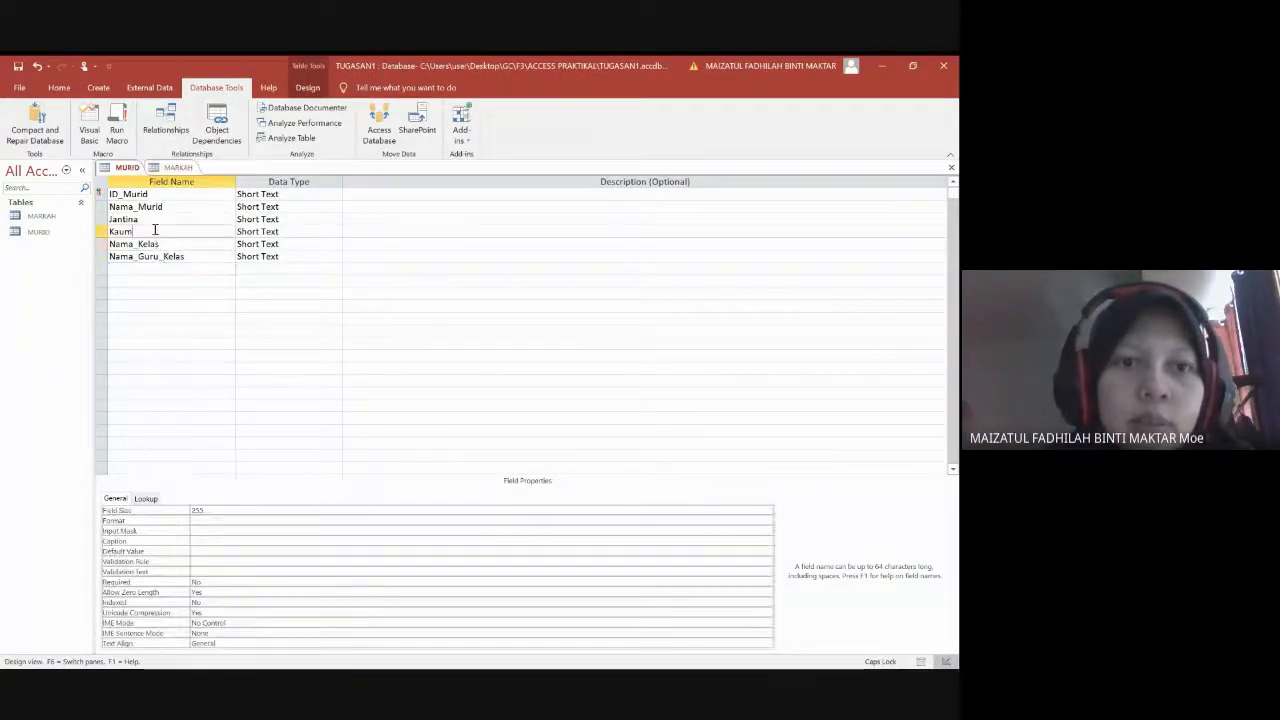
left_click(155, 219)
left_click(155, 206)
left_click(150, 194)
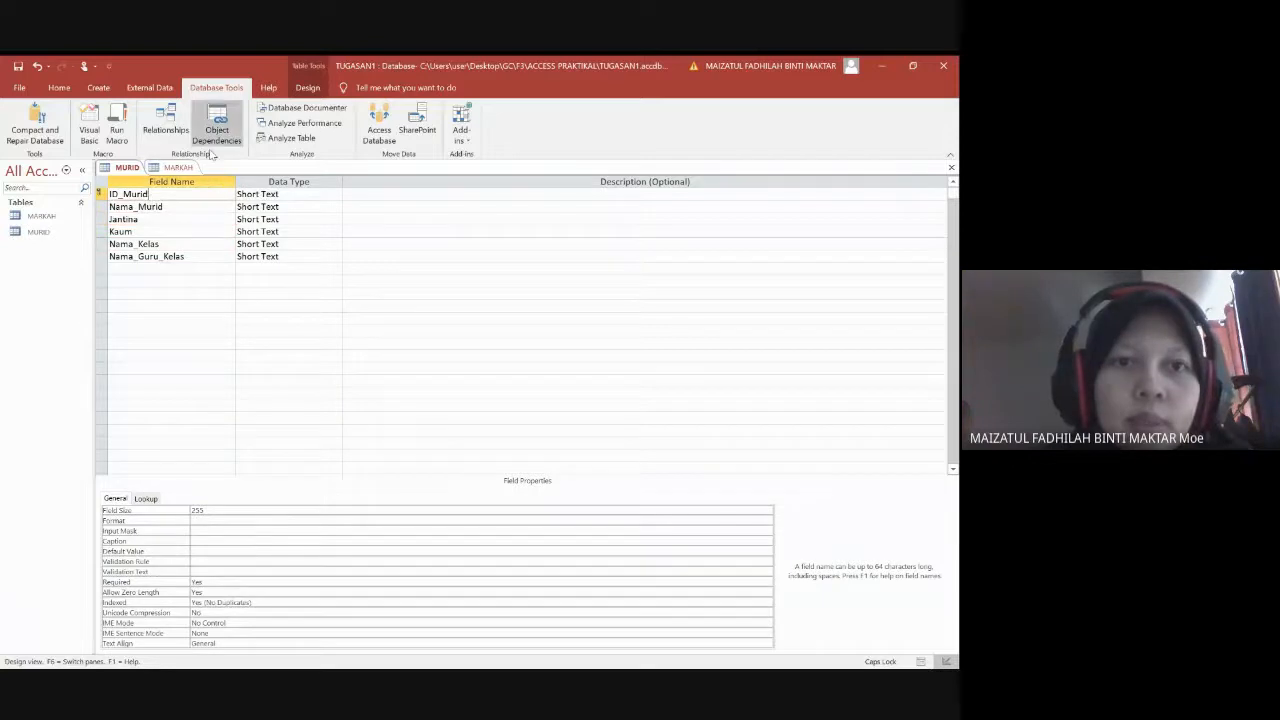
Go through the MARKAH table's fields from BM down to ASK to check their definitions
left_click(178, 167)
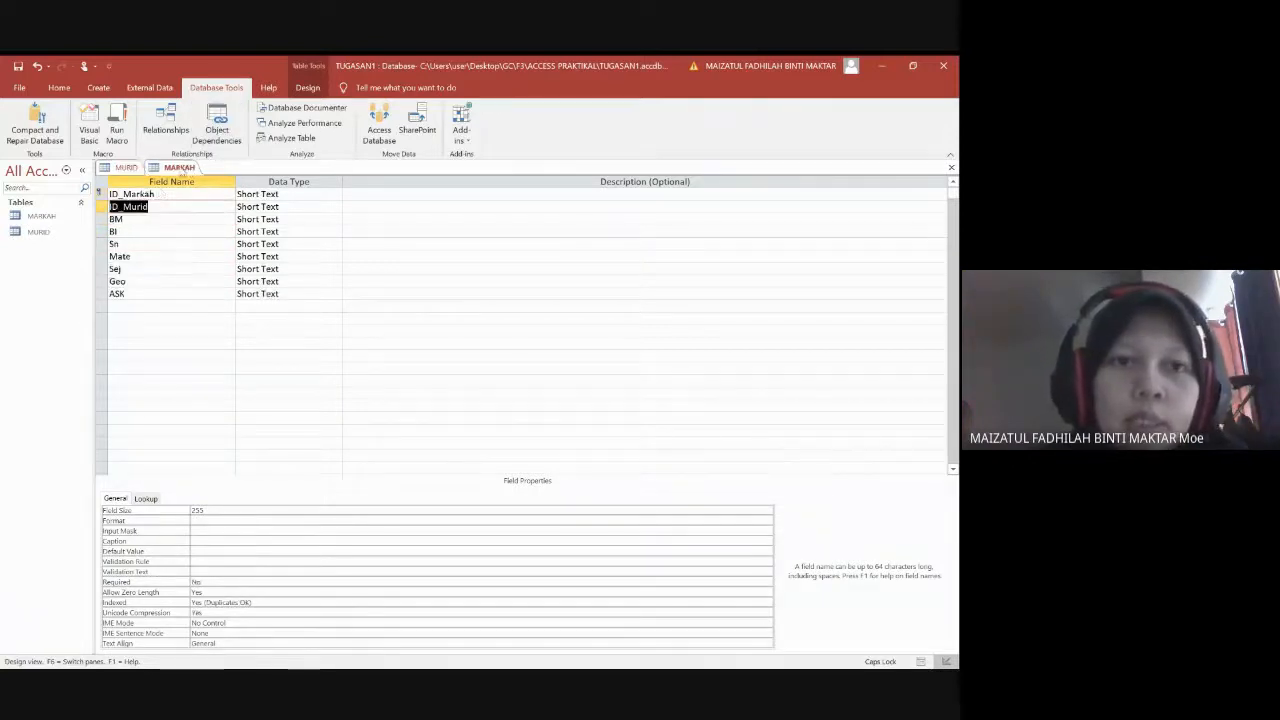
left_click(151, 221)
left_click(151, 233)
left_click(150, 256)
left_click(145, 284)
left_click(146, 294)
Reopen the Relationships layout and add the MURID table to it
left_click(166, 130)
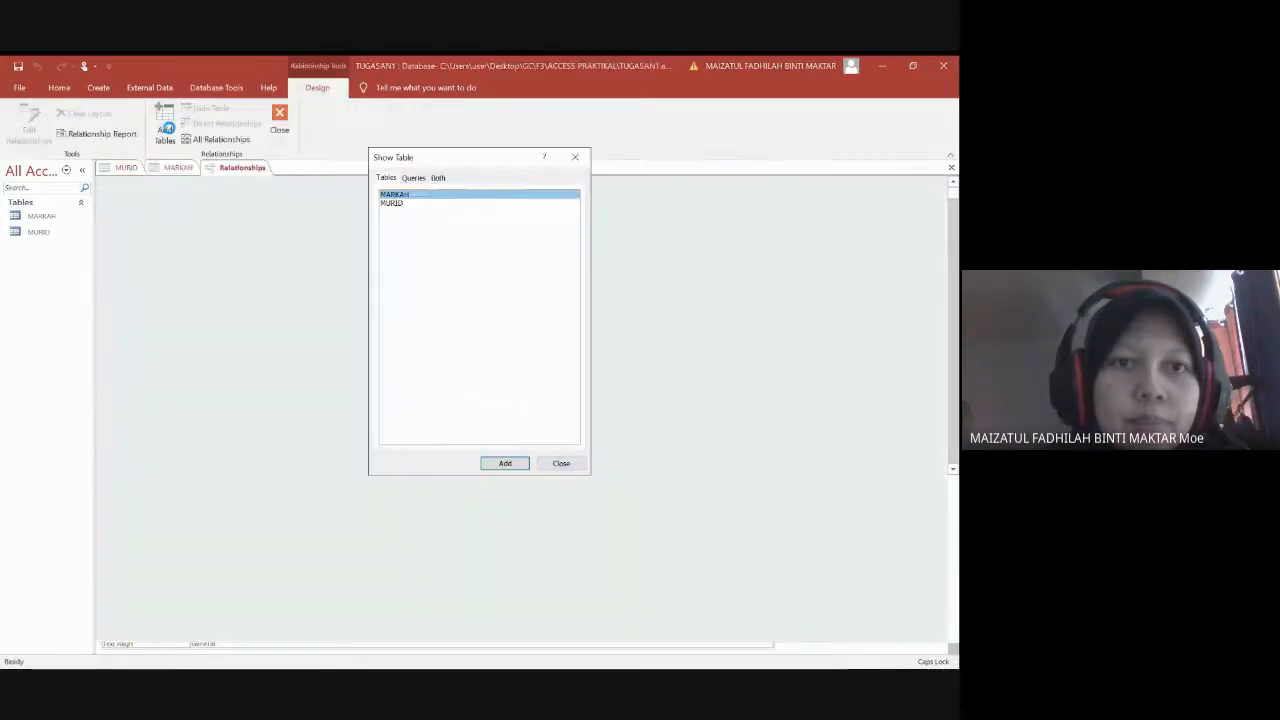
left_click(381, 203)
left_click(505, 463)
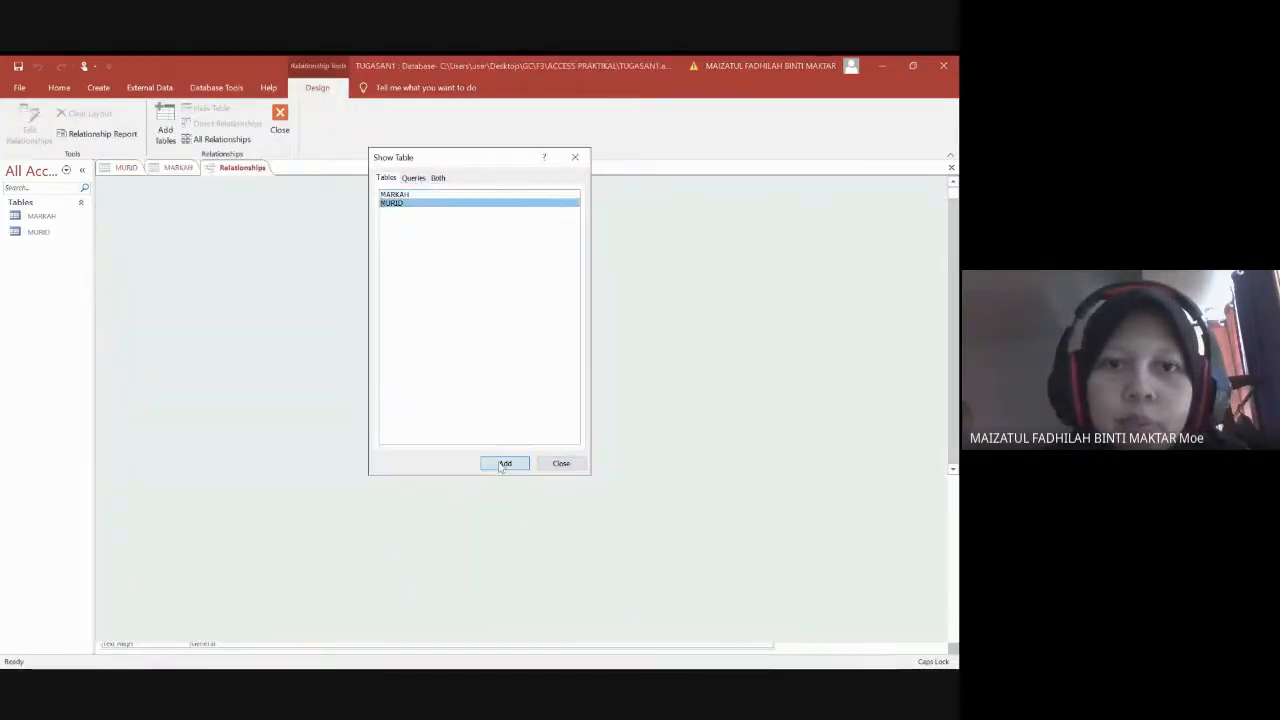
Check the query list and the combined list of objects available for the layout, returning to the table list
left_click(415, 179)
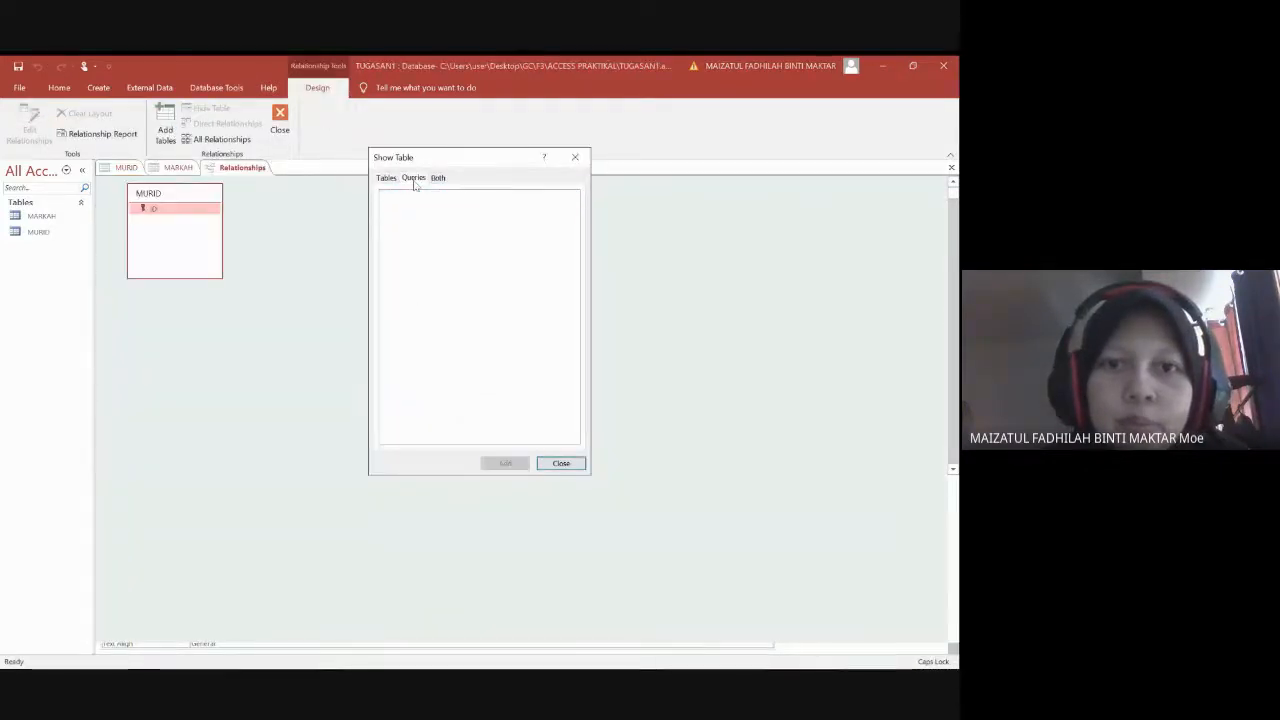
left_click(436, 179)
left_click(389, 180)
left_click(443, 180)
left_click(391, 180)
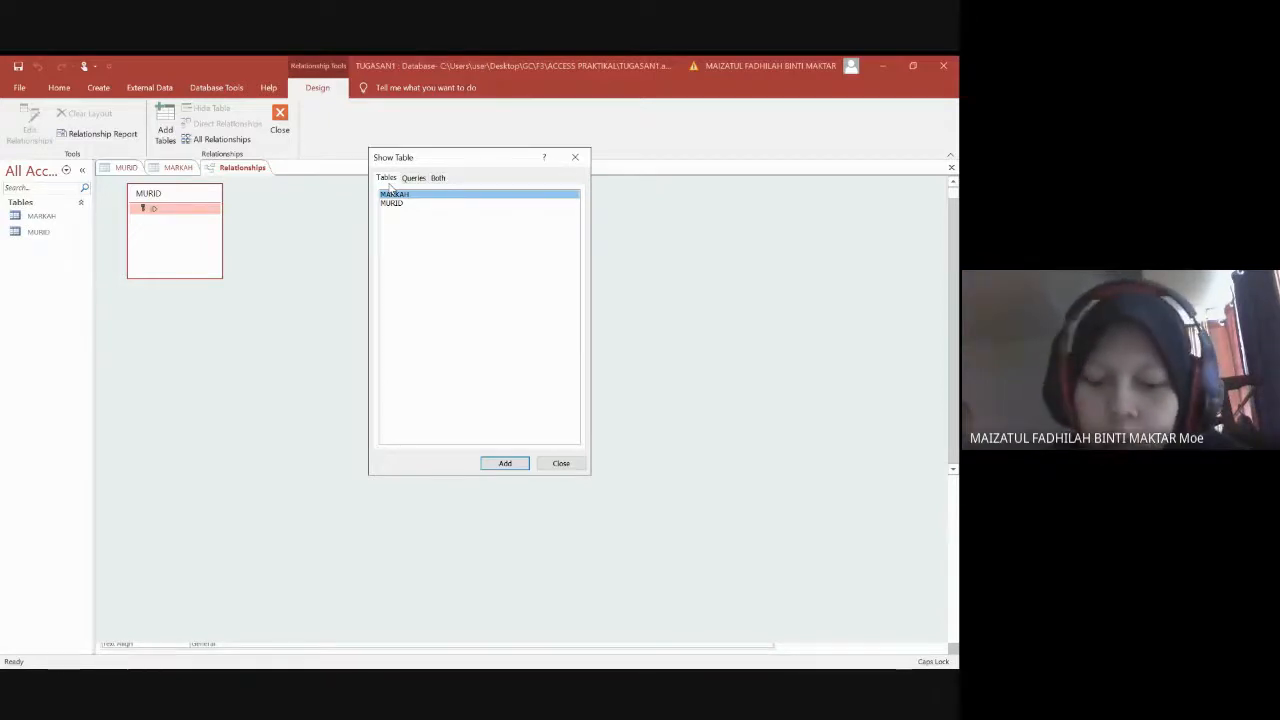
Add the MARKAH table to the relationships layout and place it close beside the MURID table
left_click(512, 465)
left_click(560, 465)
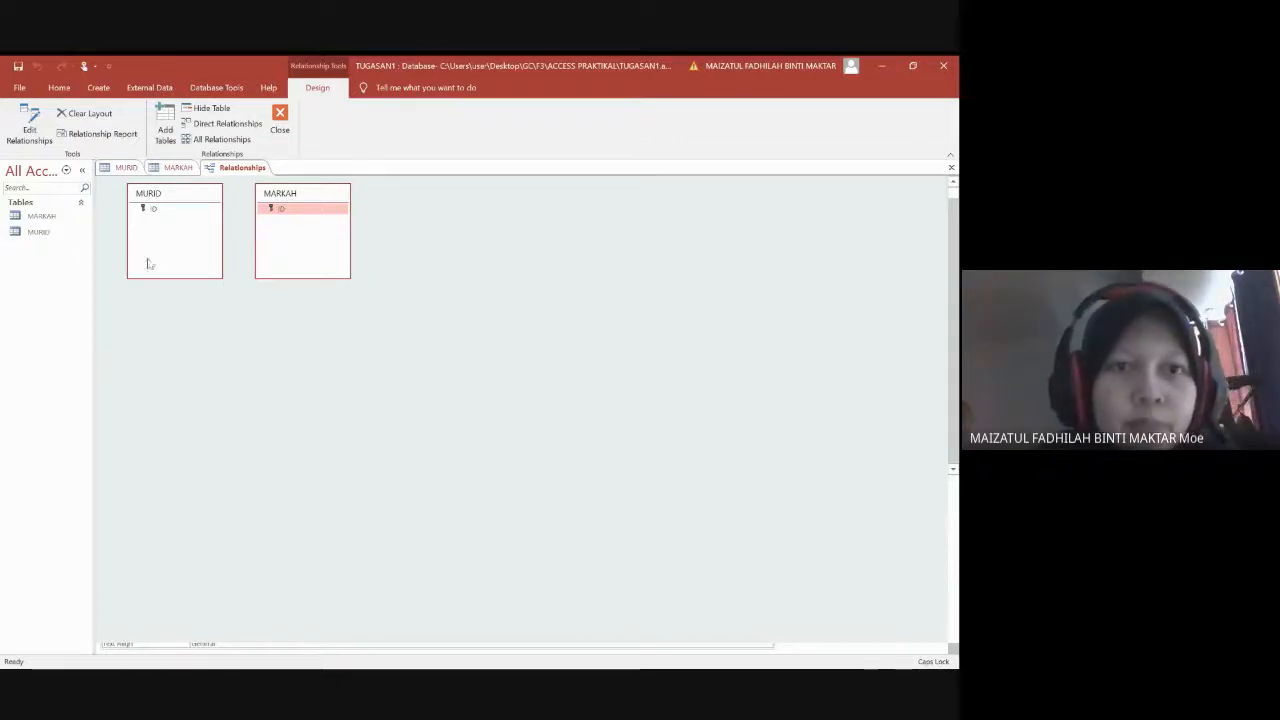
left_click_drag(157, 209, 285, 220)
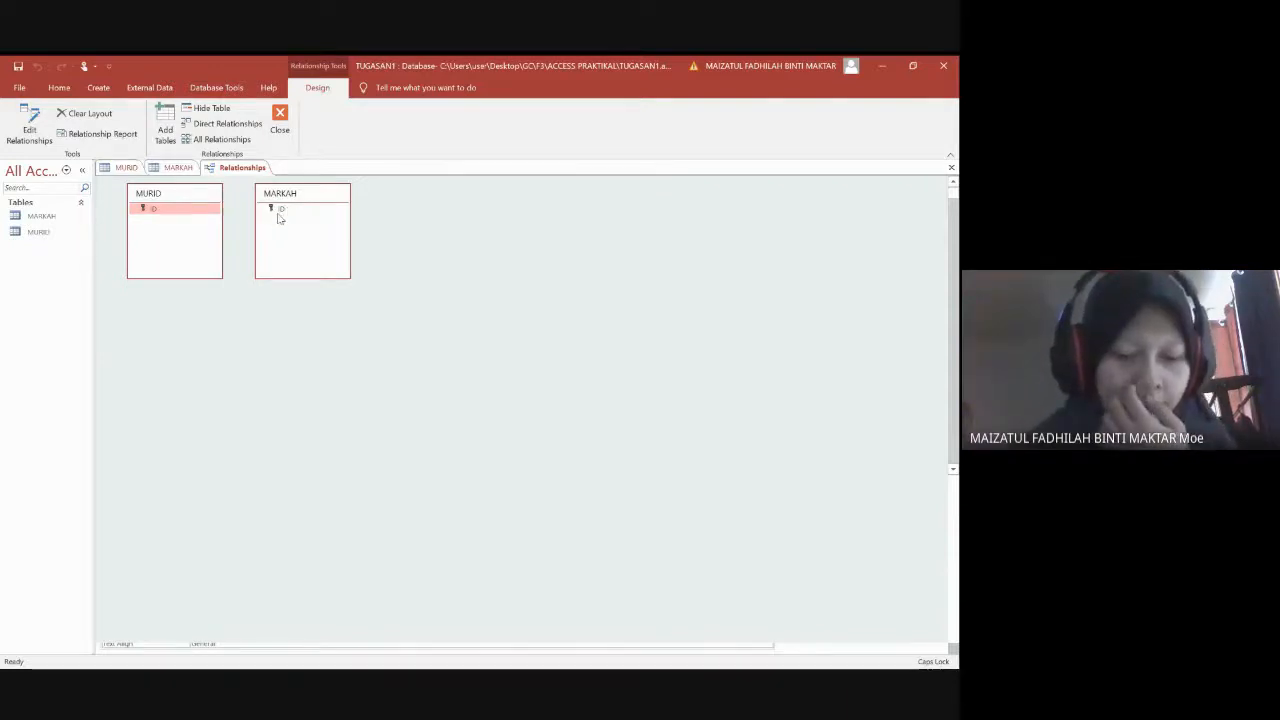
left_click_drag(308, 196, 377, 196)
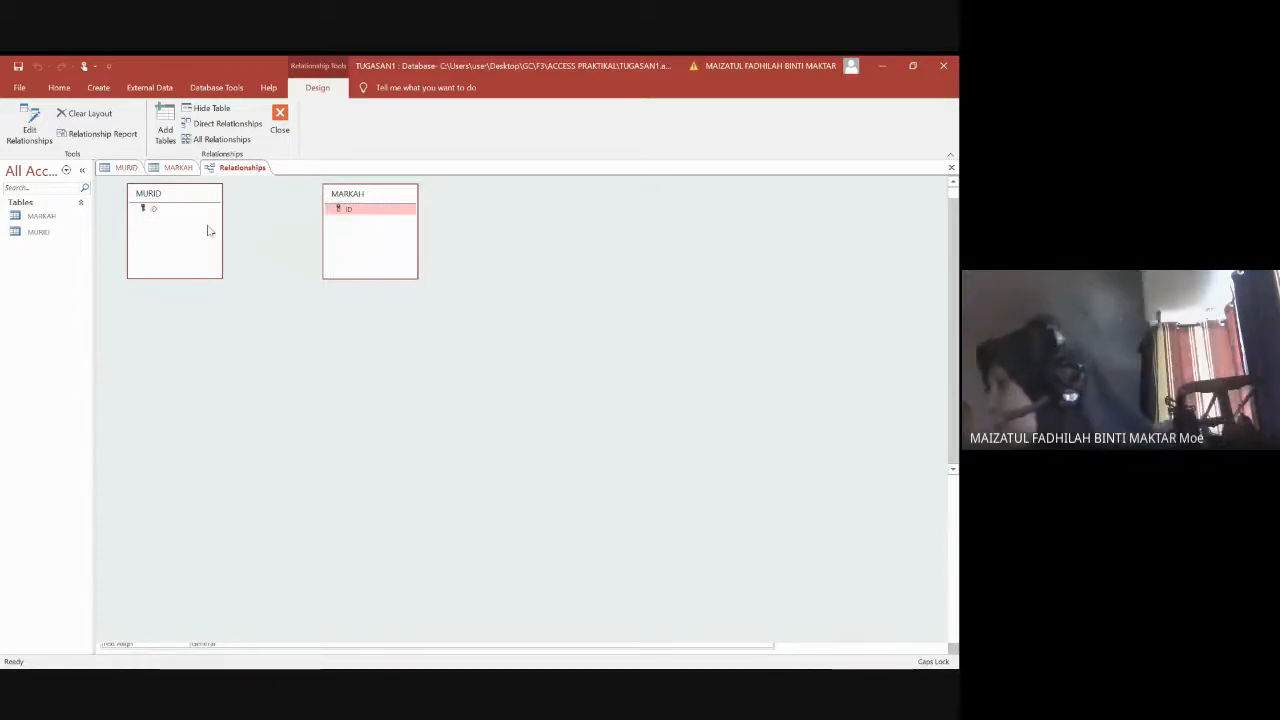
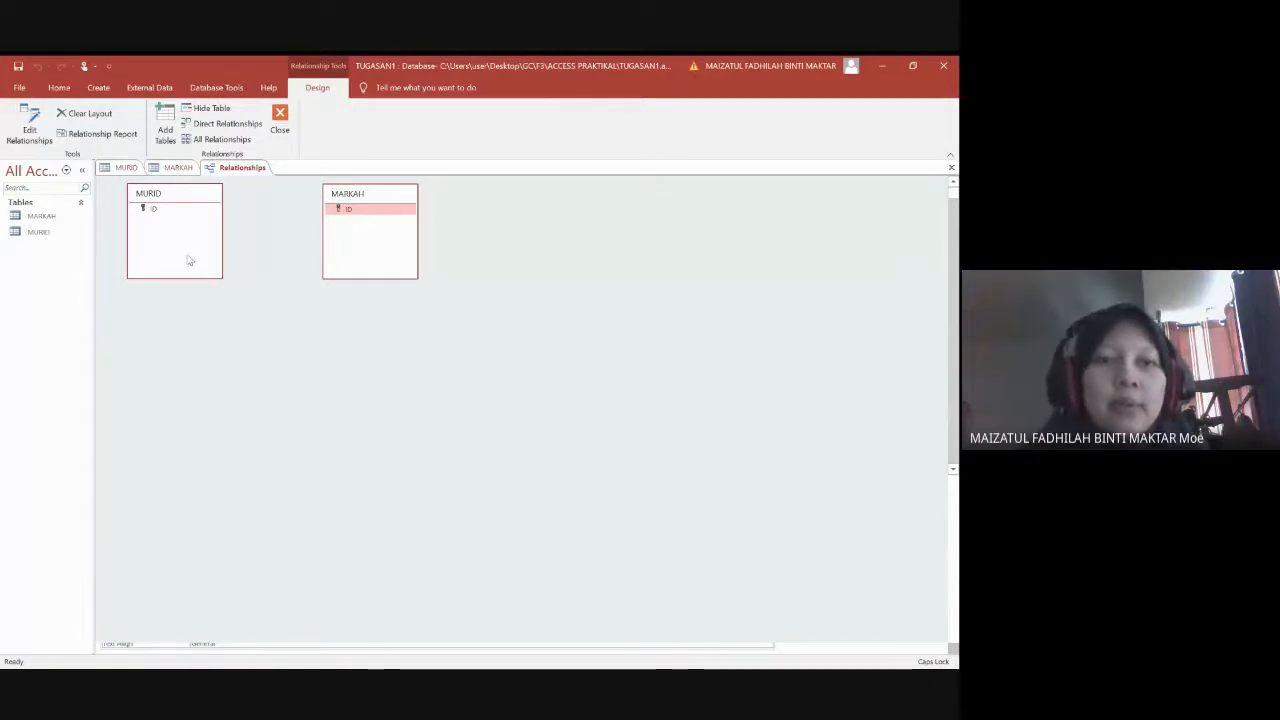
left_click(178, 209)
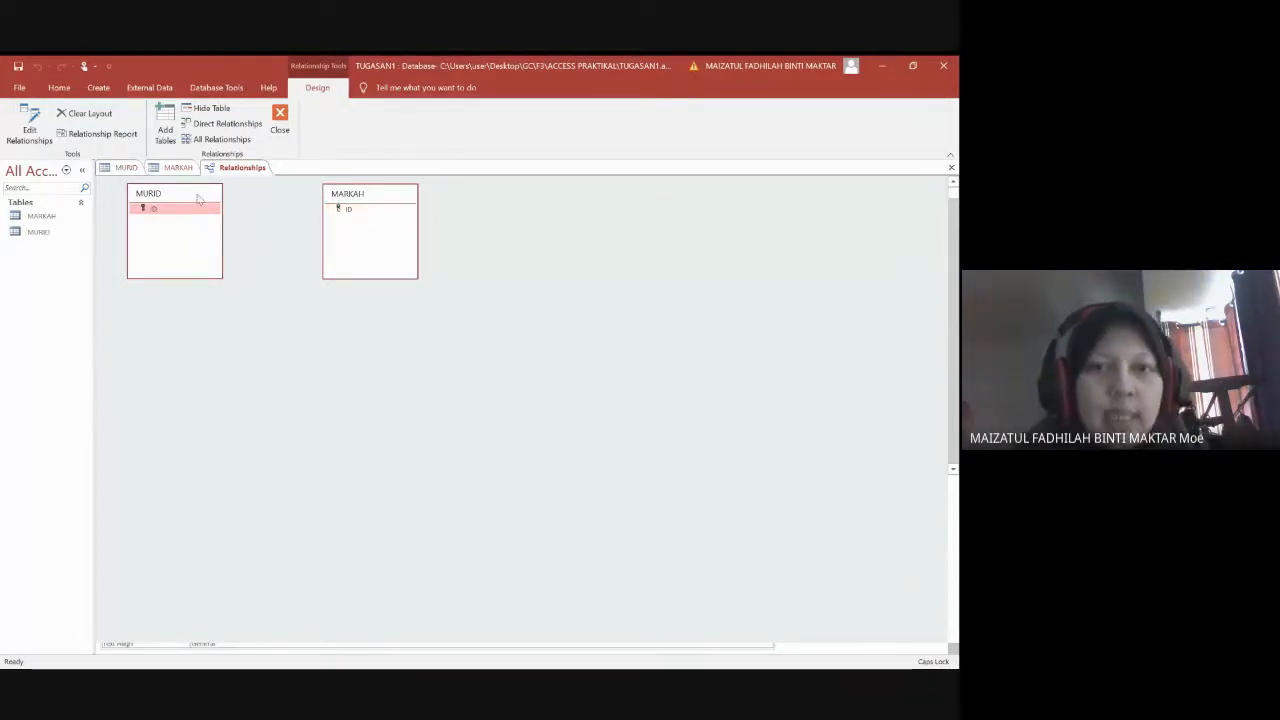
left_click_drag(362, 199, 290, 201)
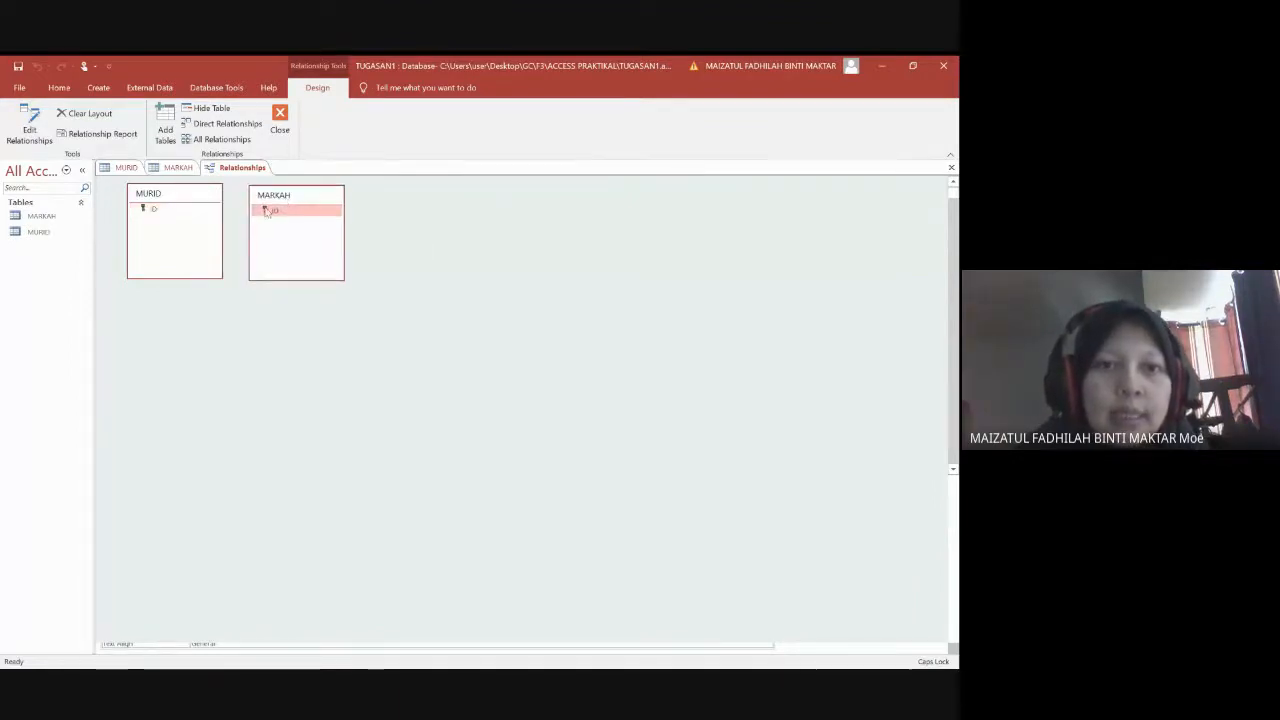
left_click(122, 168)
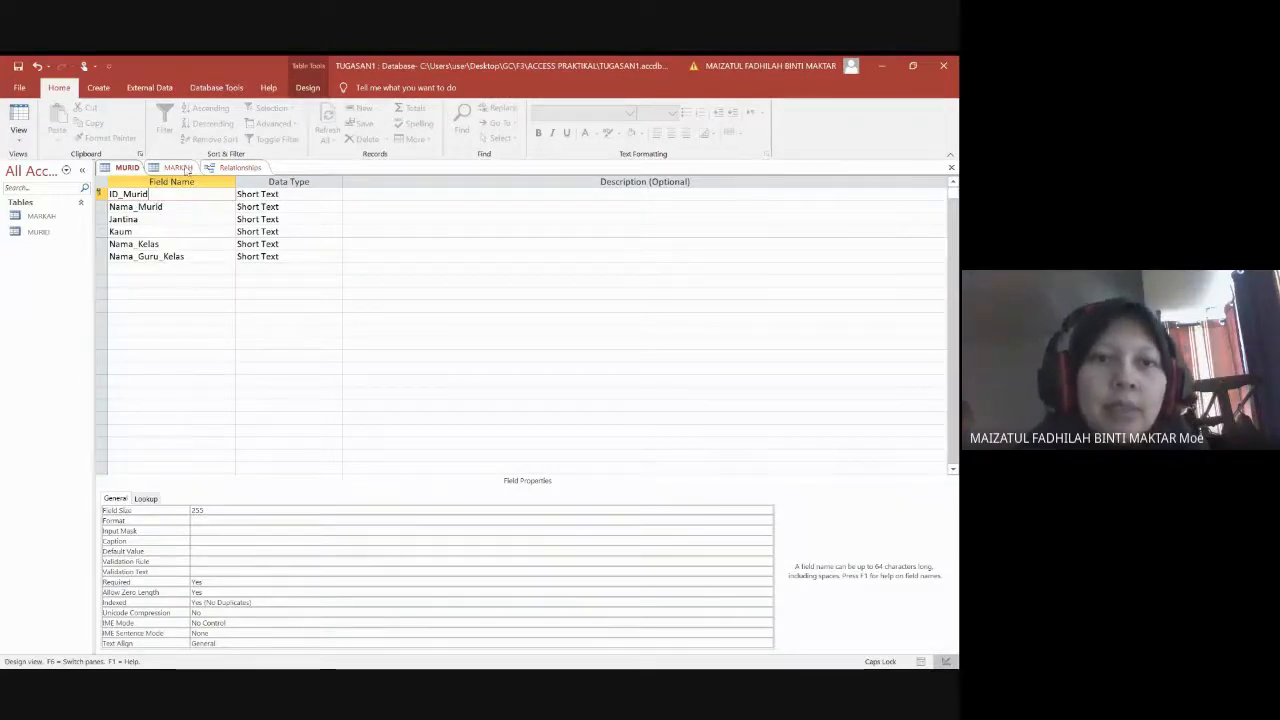
left_click(235, 167)
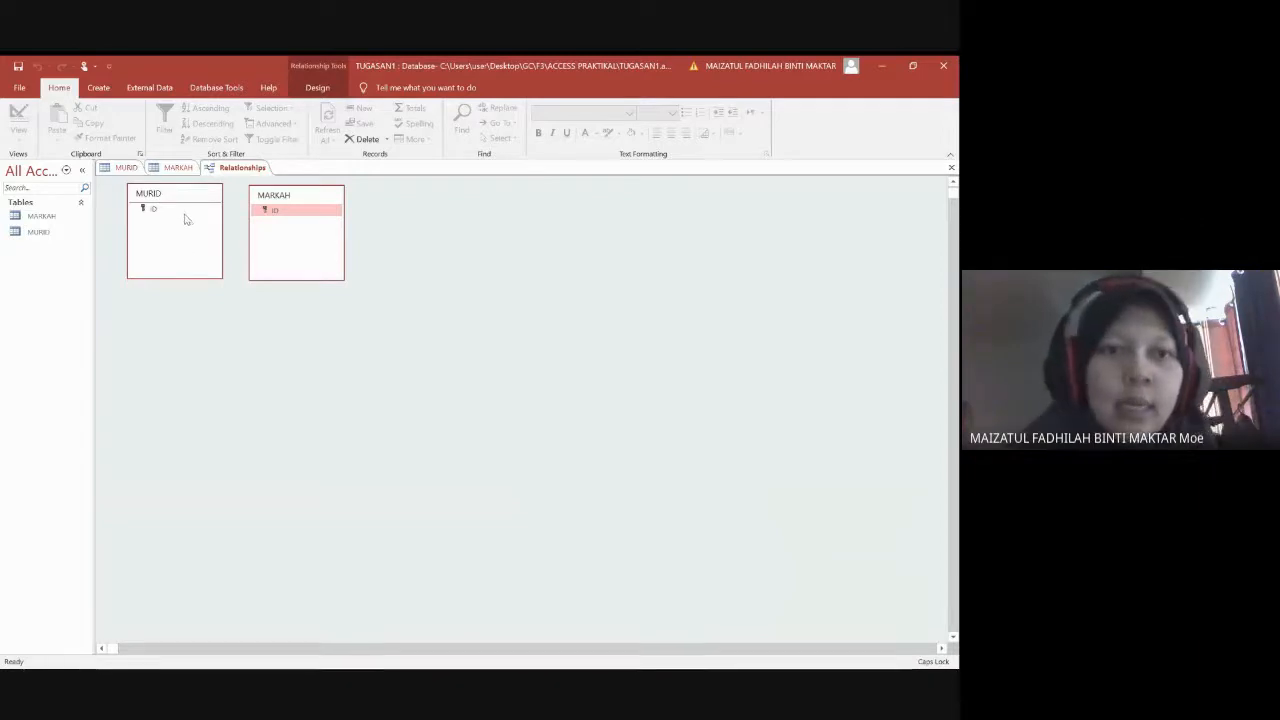
left_click(165, 210)
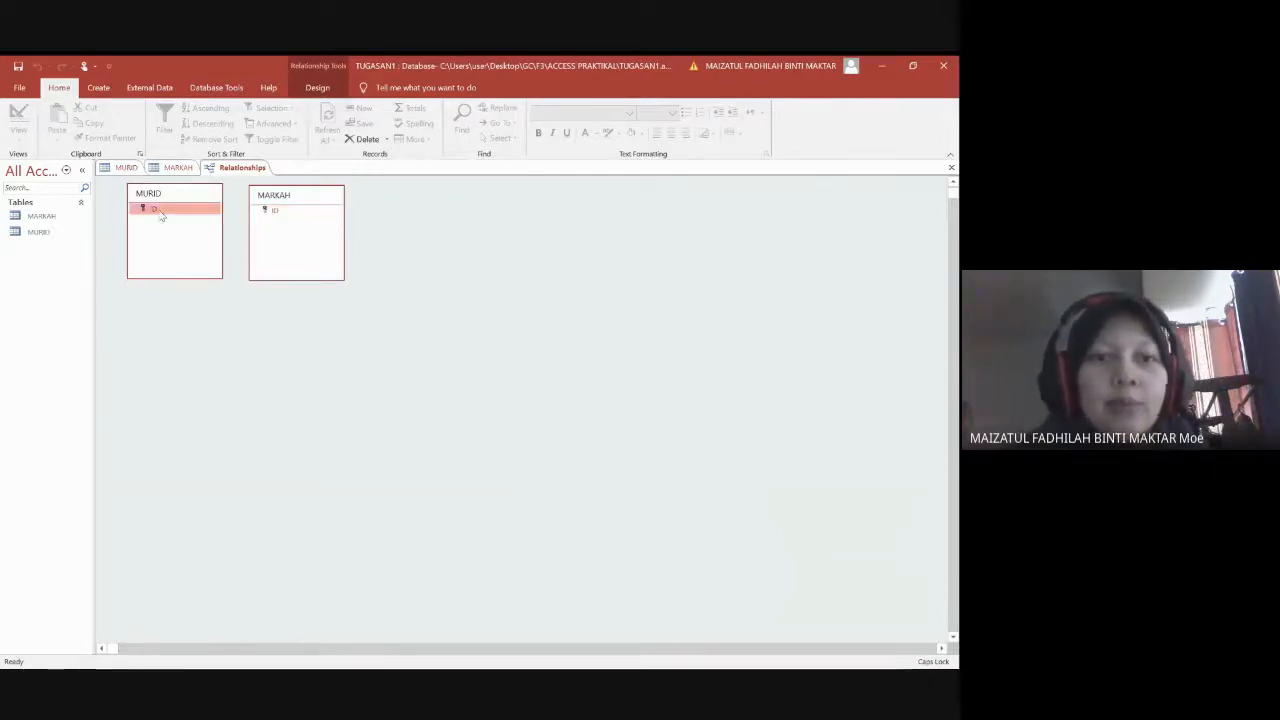
left_click_drag(165, 210, 275, 210)
left_click(438, 263)
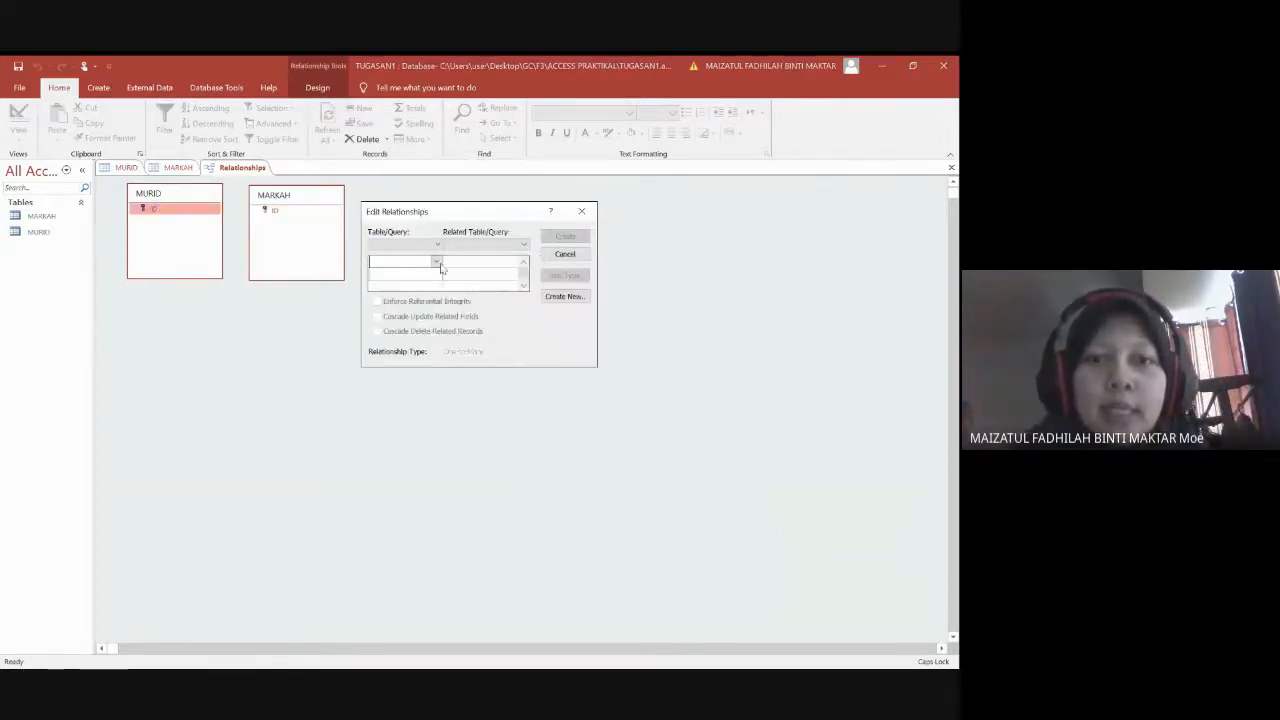
left_click(560, 296)
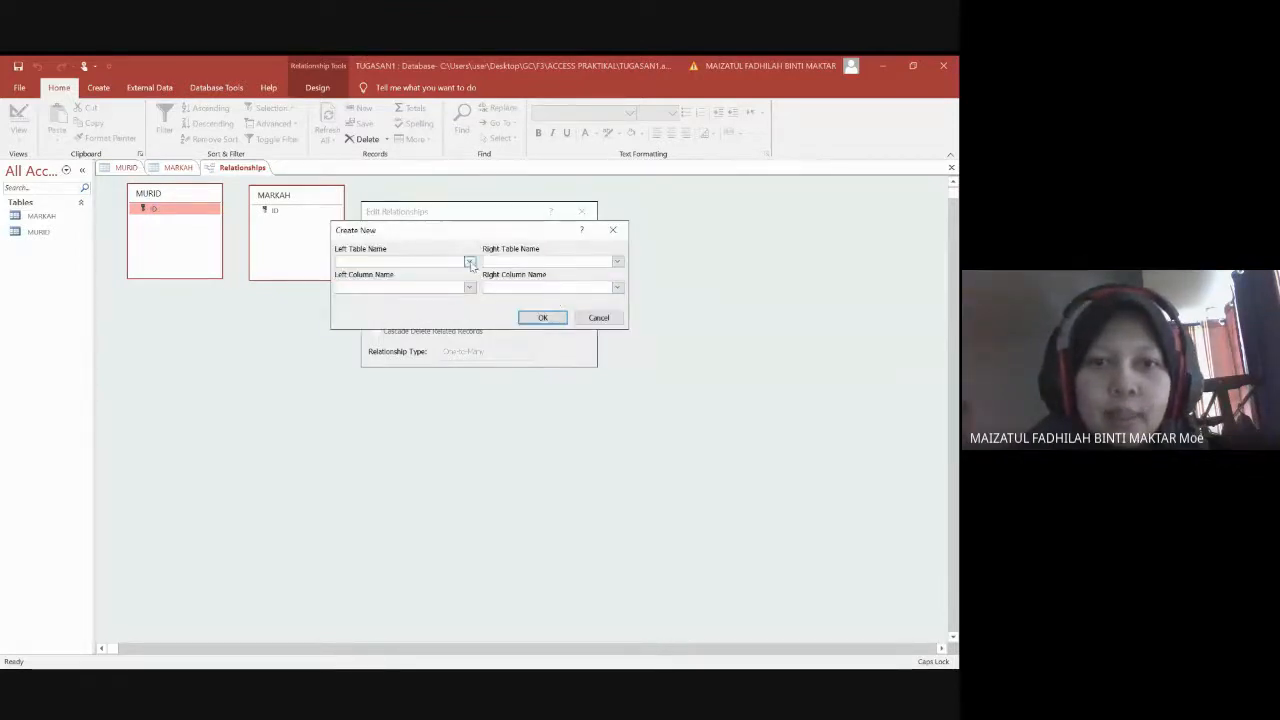
left_click(469, 261)
left_click(455, 290)
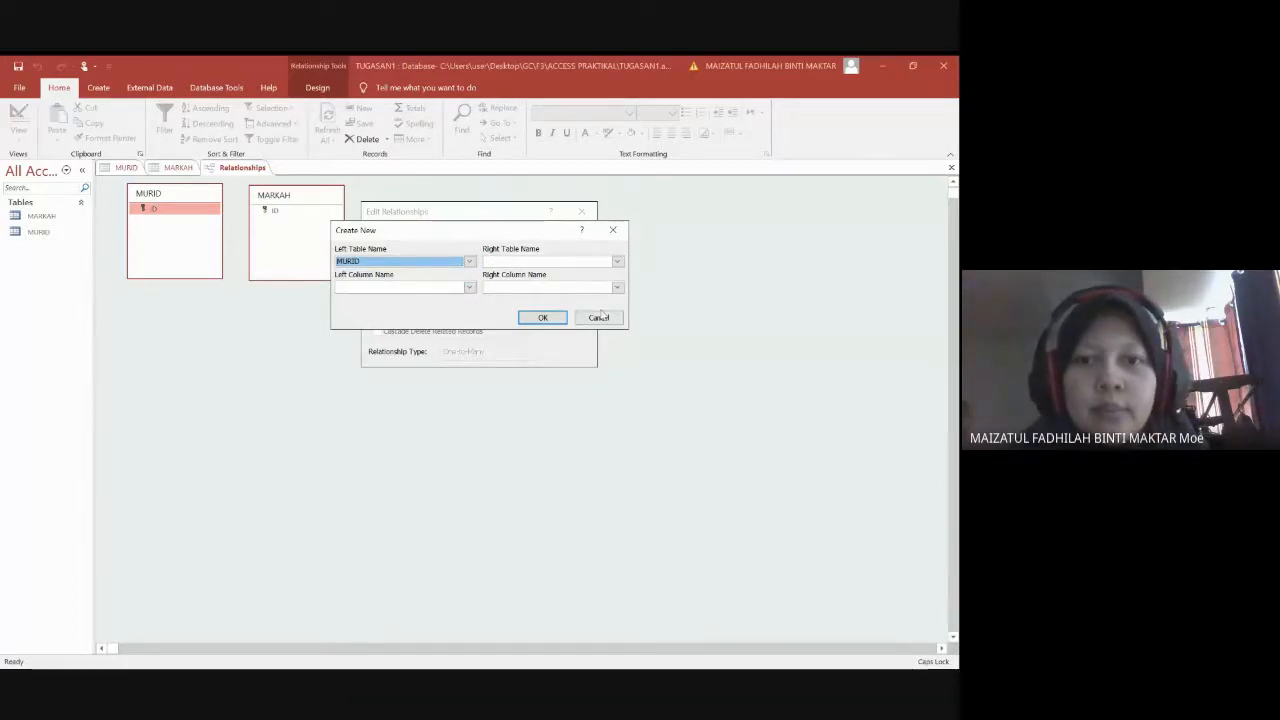
left_click(600, 316)
left_click(583, 213)
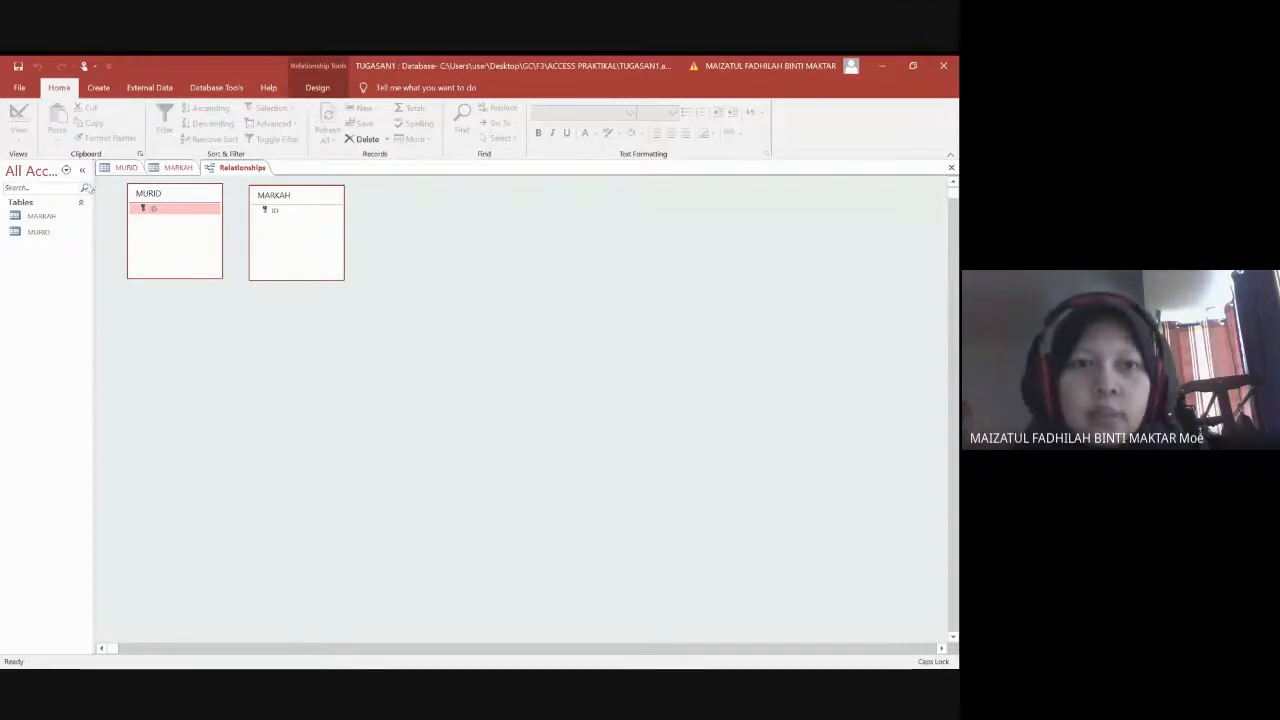
Close the MURID and MARKAH table designs, saving the design changes of both tables
left_click(125, 167)
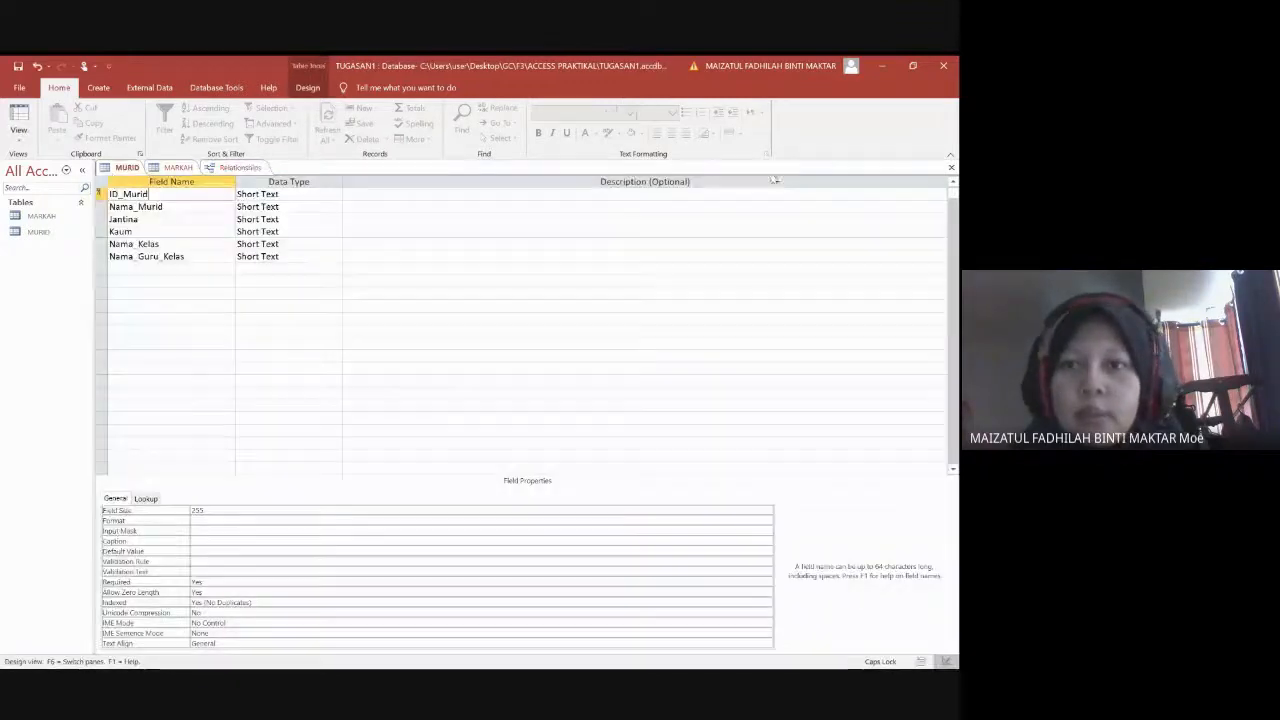
left_click(951, 168)
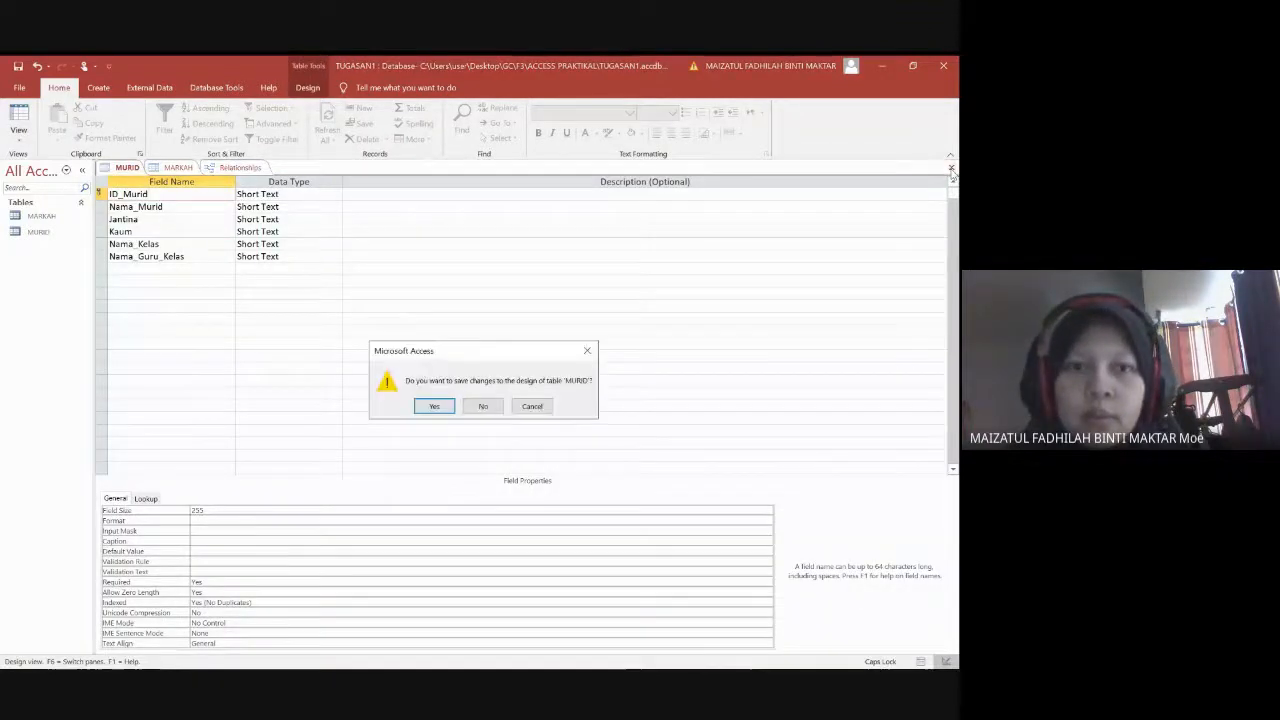
left_click(434, 406)
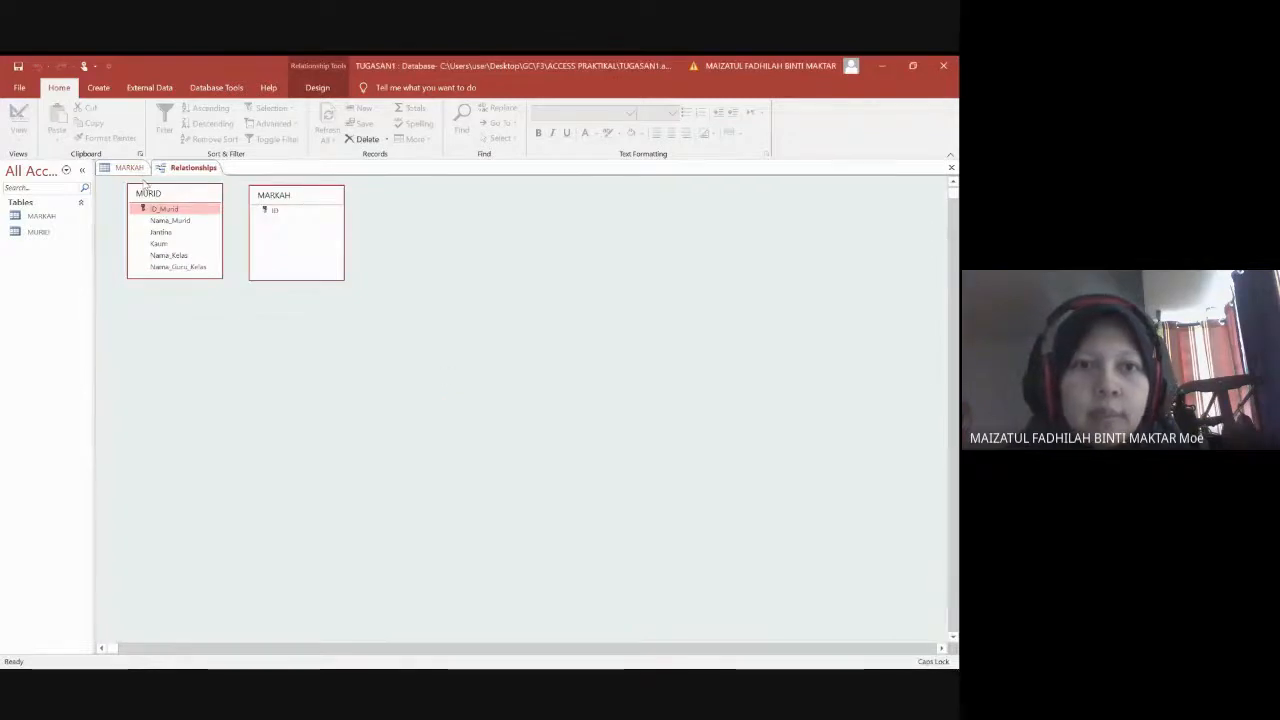
left_click(129, 167)
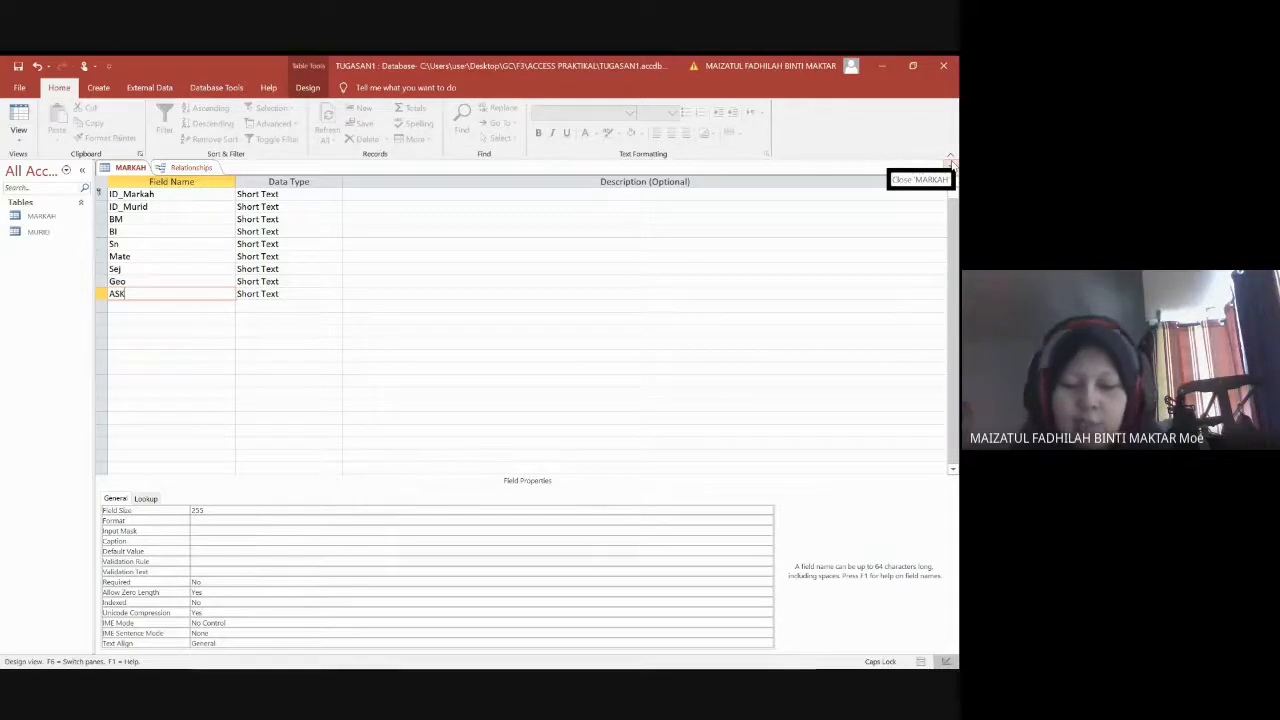
left_click(951, 163)
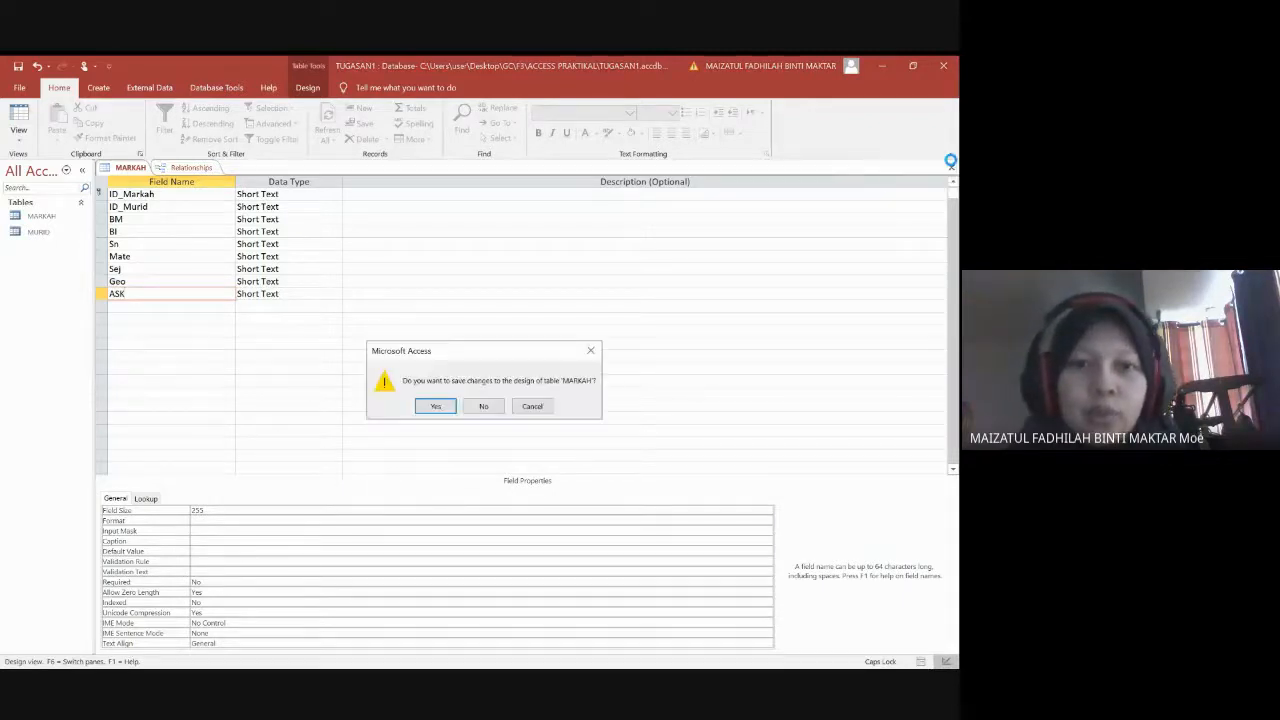
left_click(435, 406)
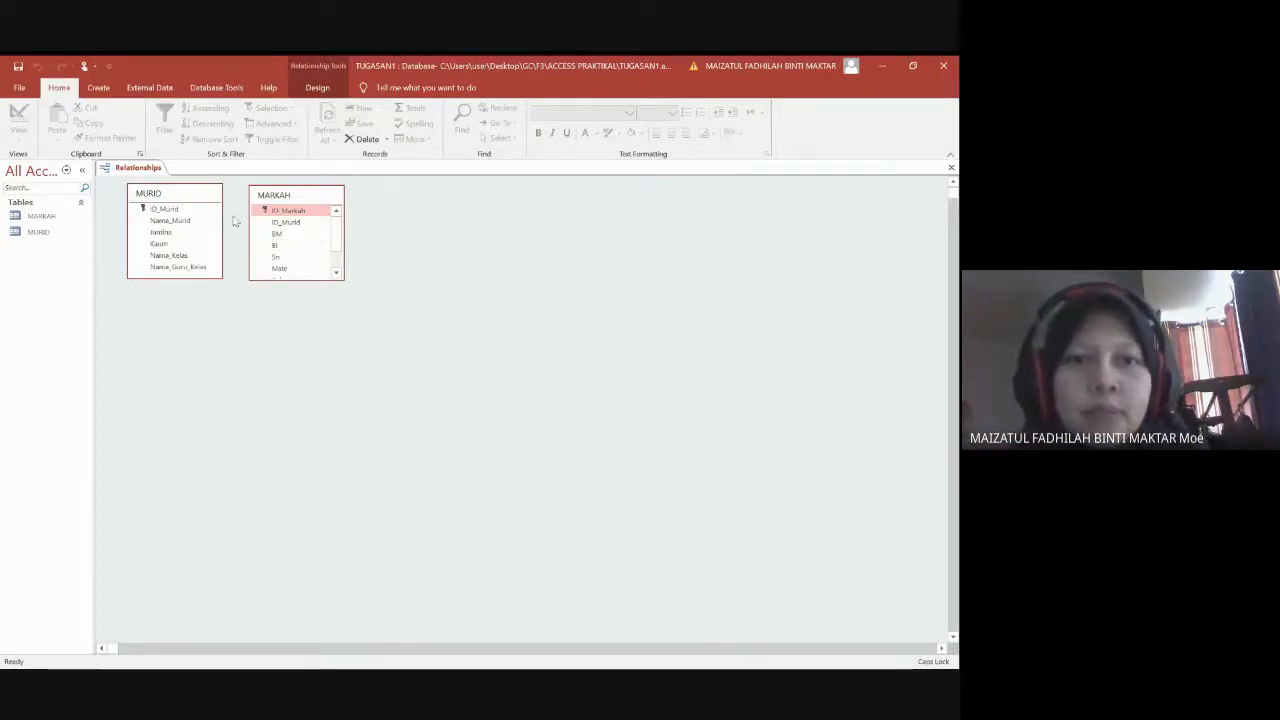
Create a relationship from ID_Murid in MURID to ID_Murid in MARKAH with referential integrity enforced
left_click_drag(199, 212, 287, 231)
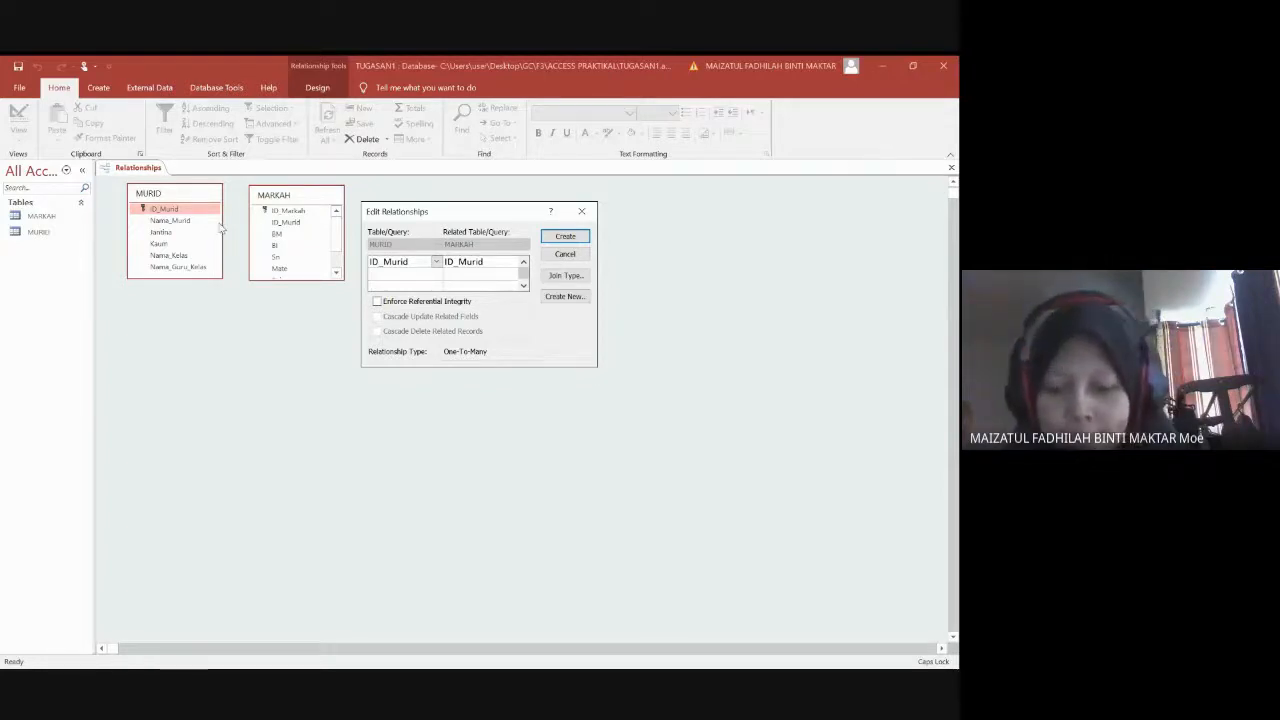
left_click(377, 301)
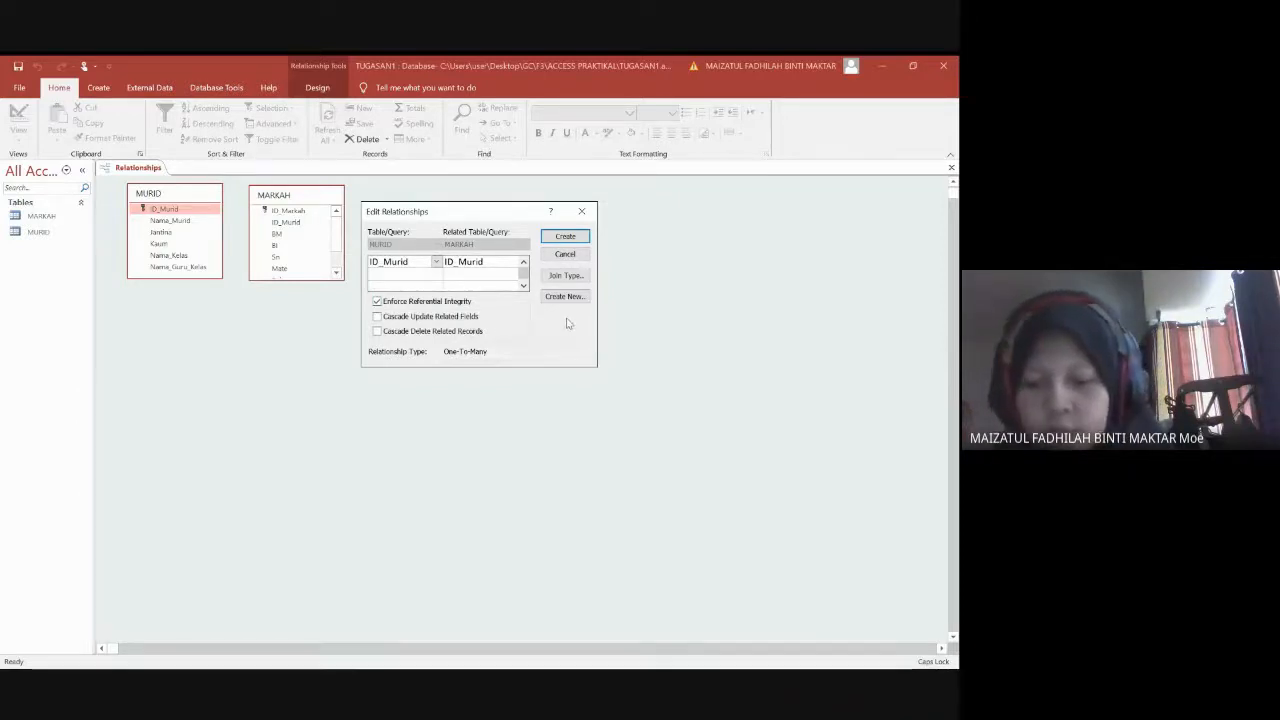
left_click(581, 240)
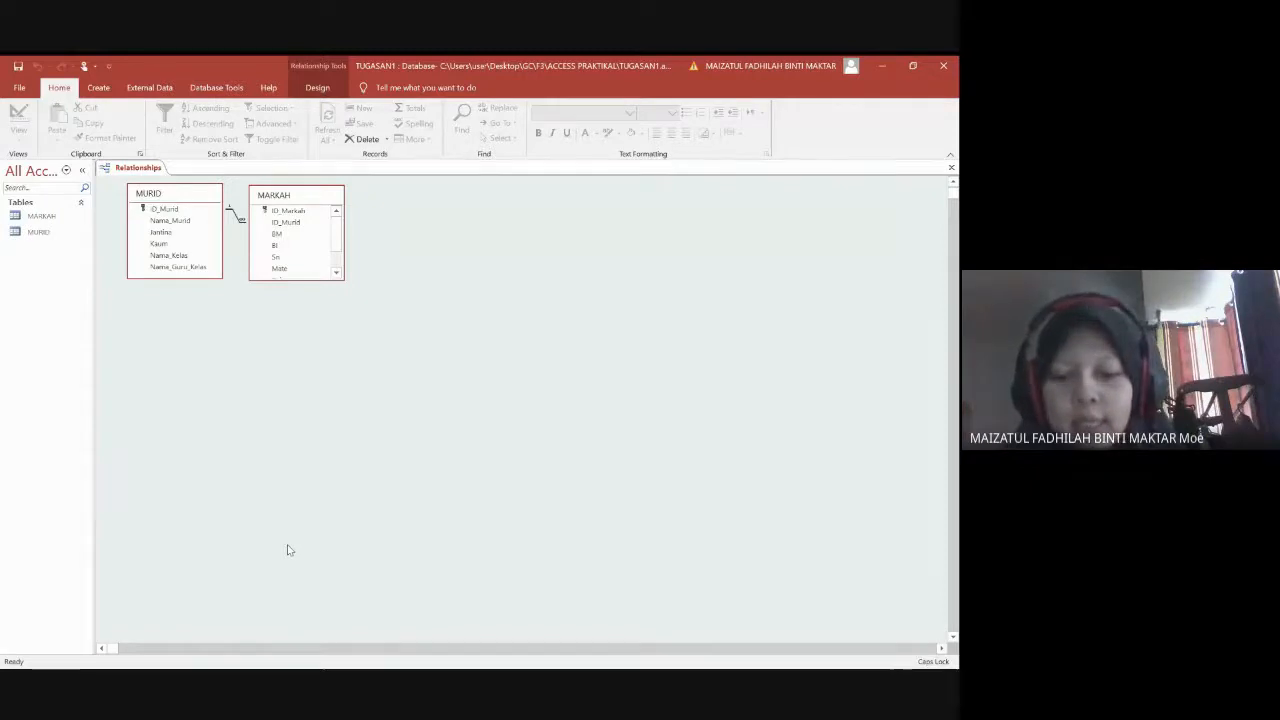
Open the MURID table as a datasheet to go through its columns up to Kaum, and open the MARKAH datasheet
left_click(52, 238)
double_click(52, 238)
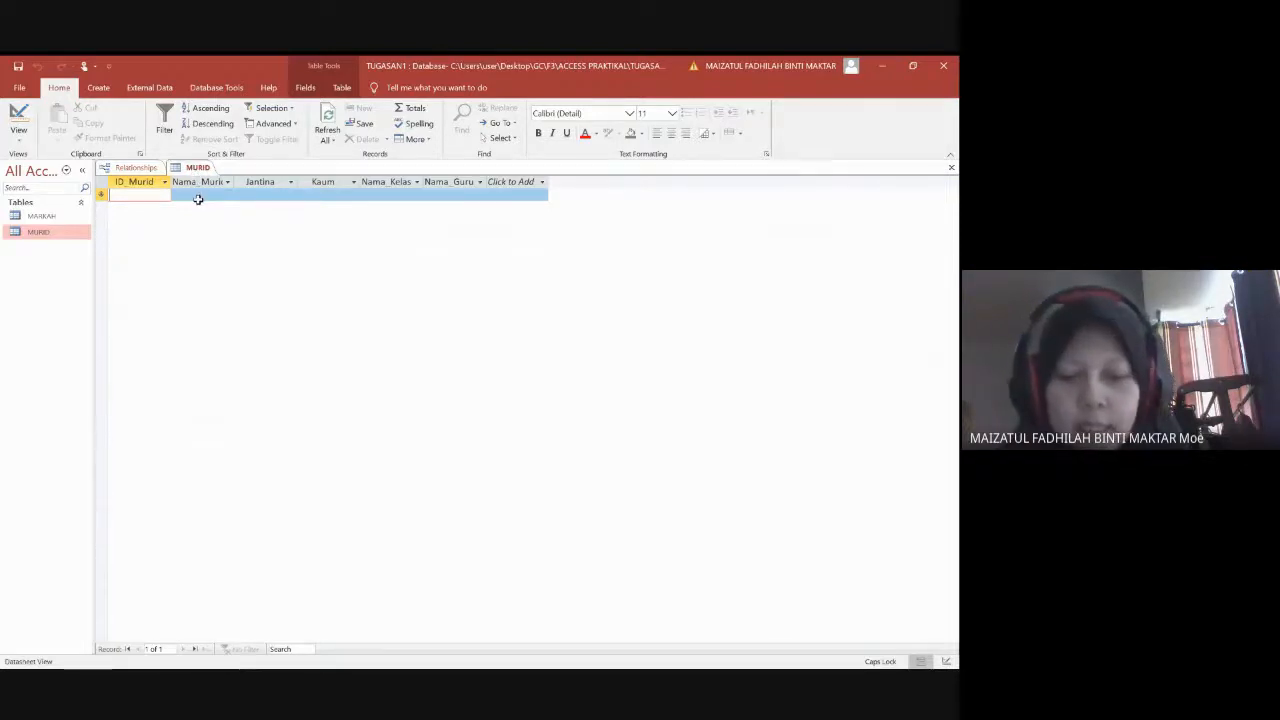
left_click(18, 138)
left_click(28, 165)
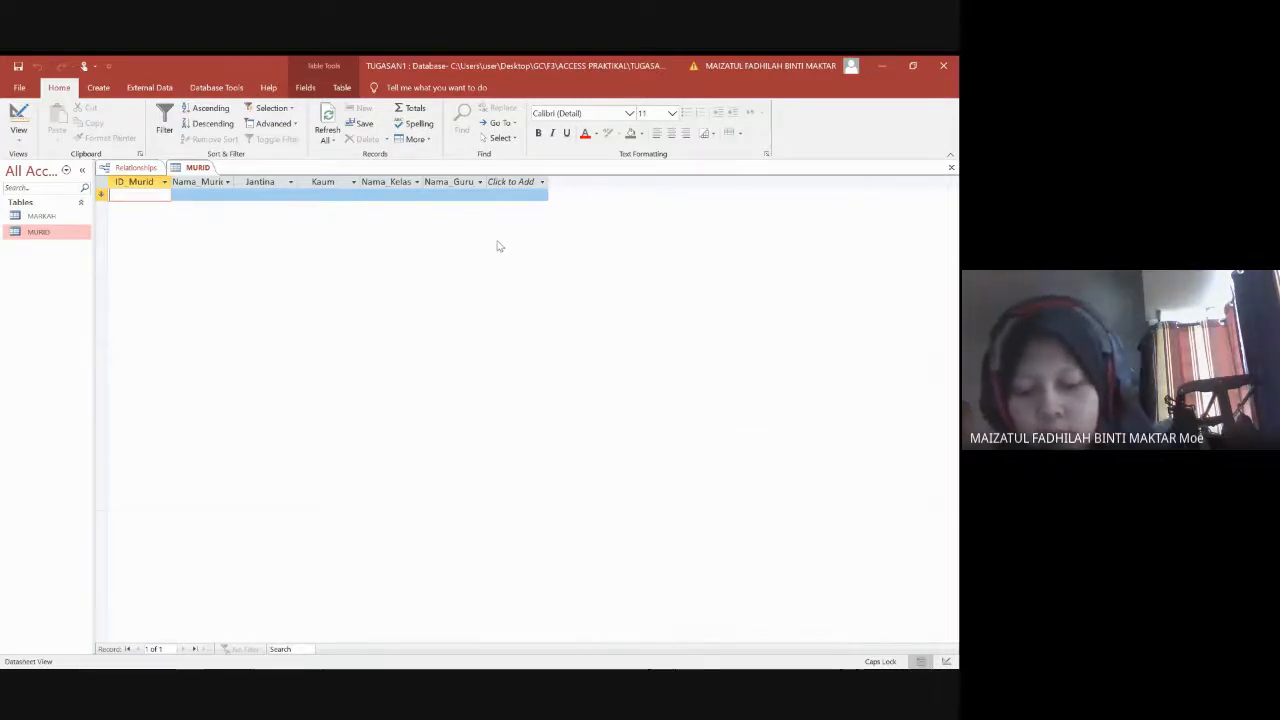
left_click(208, 194)
left_click(263, 197)
left_click(312, 196)
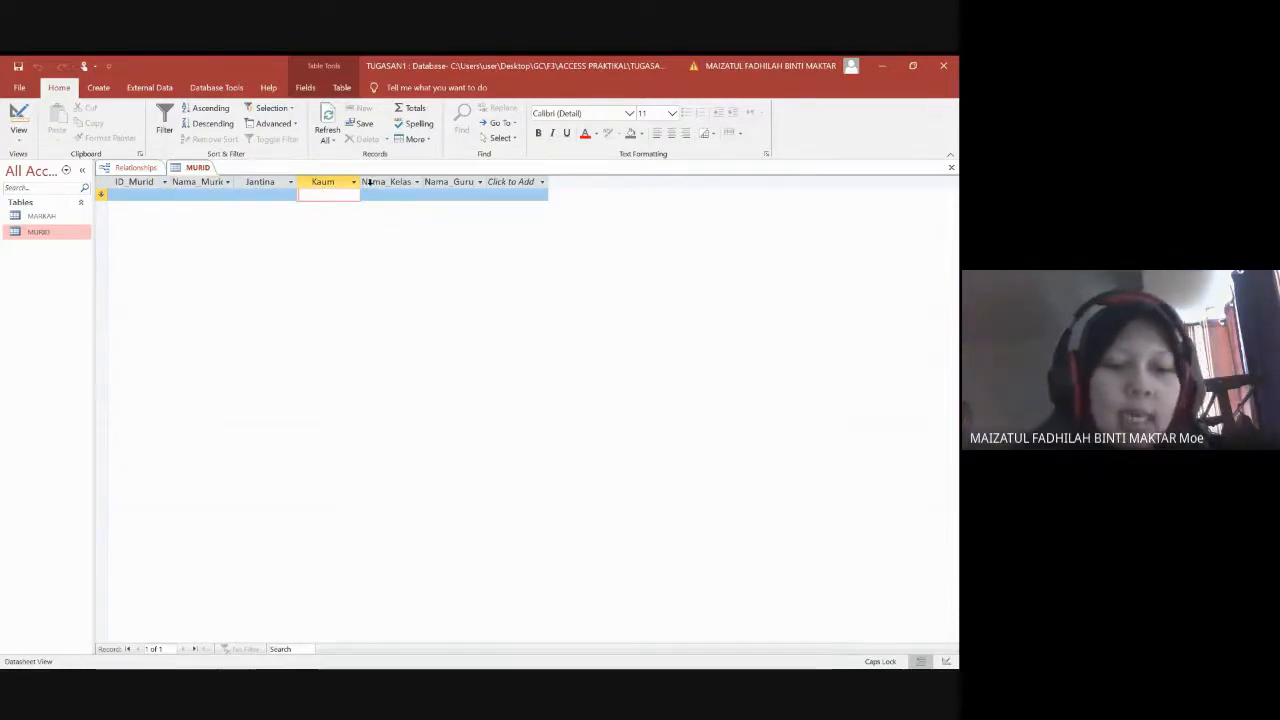
double_click(36, 217)
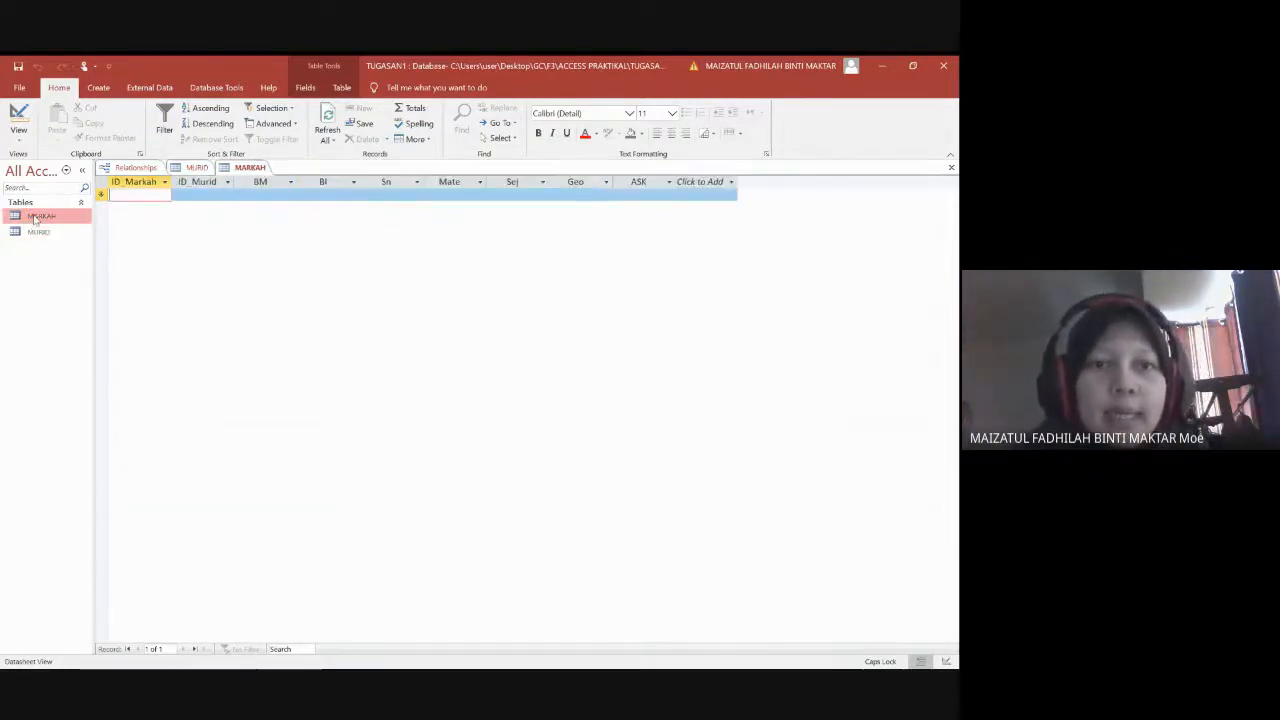